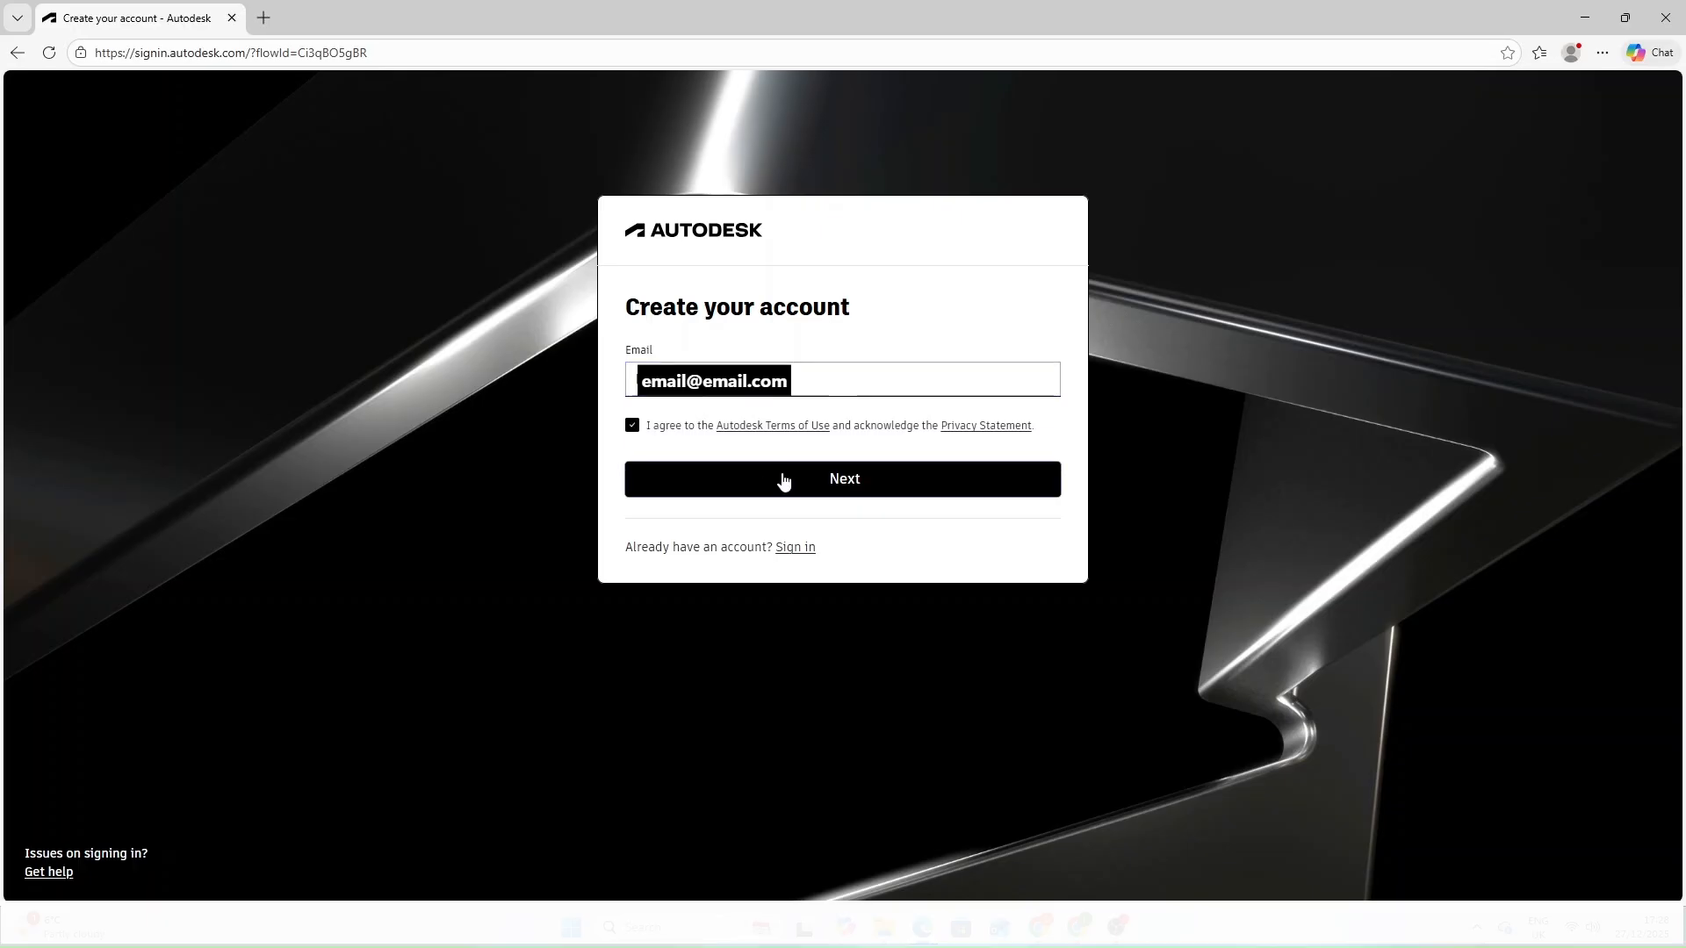
Step: Submit the e-mail address, then paste and submit the emailed verification code
left_click(784, 478)
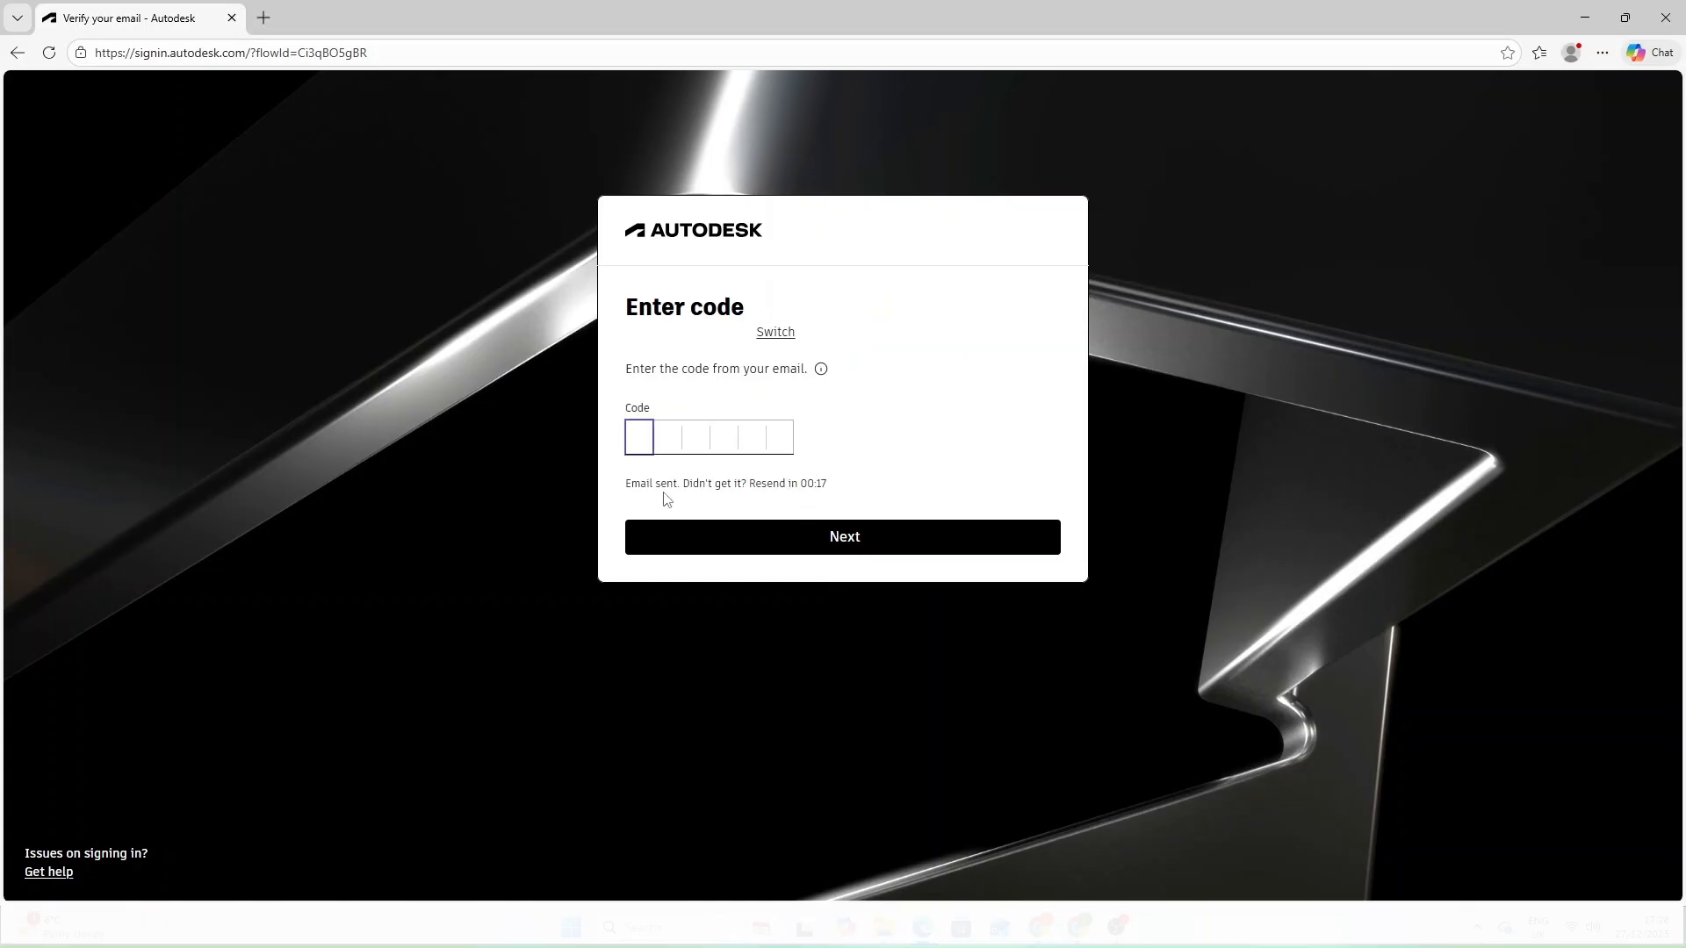
left_click(826, 535)
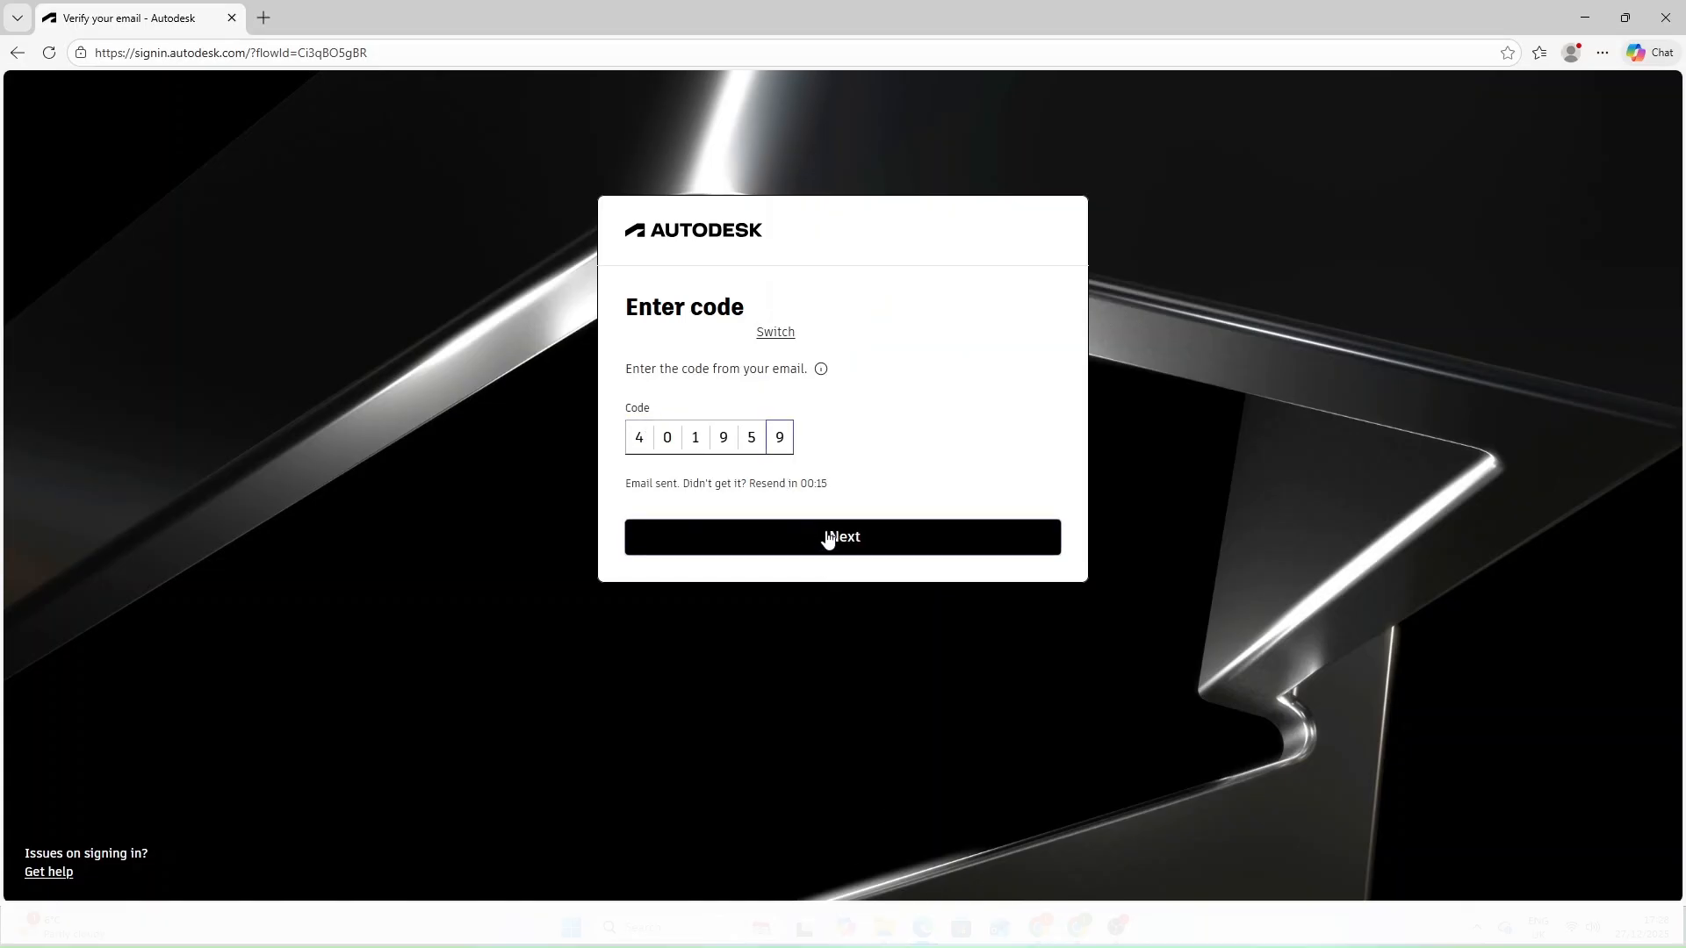
Step: Enter the last name and account password, opt in to marketing e-mails, and create the account
type("Nunes")
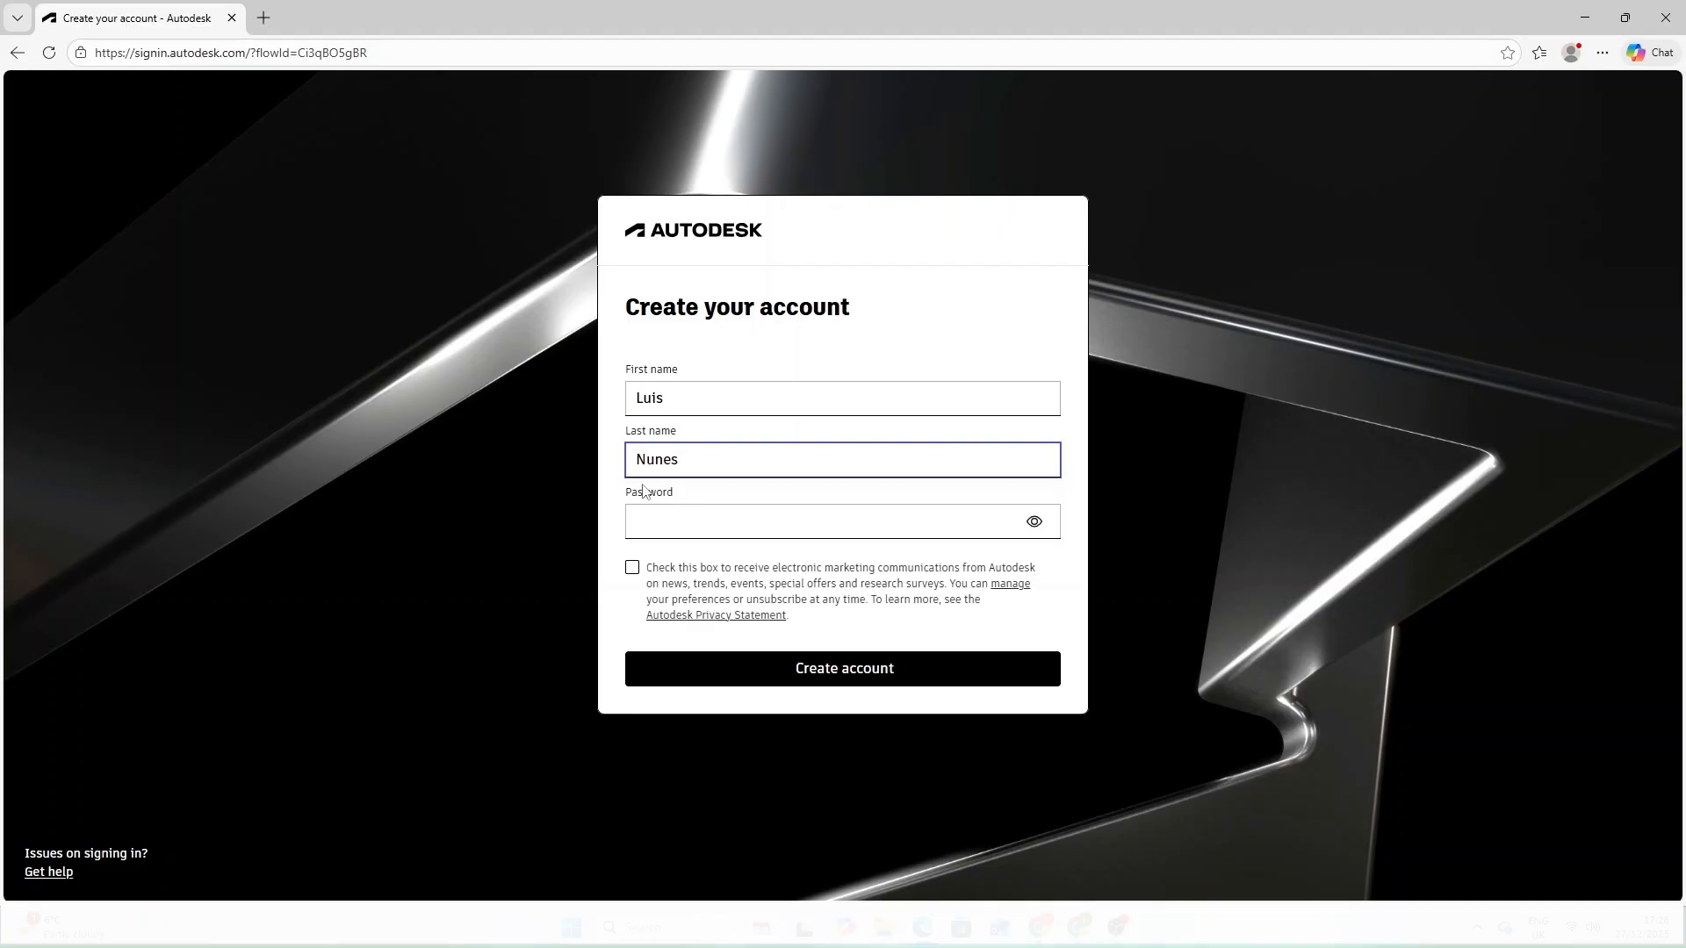
left_click(678, 519)
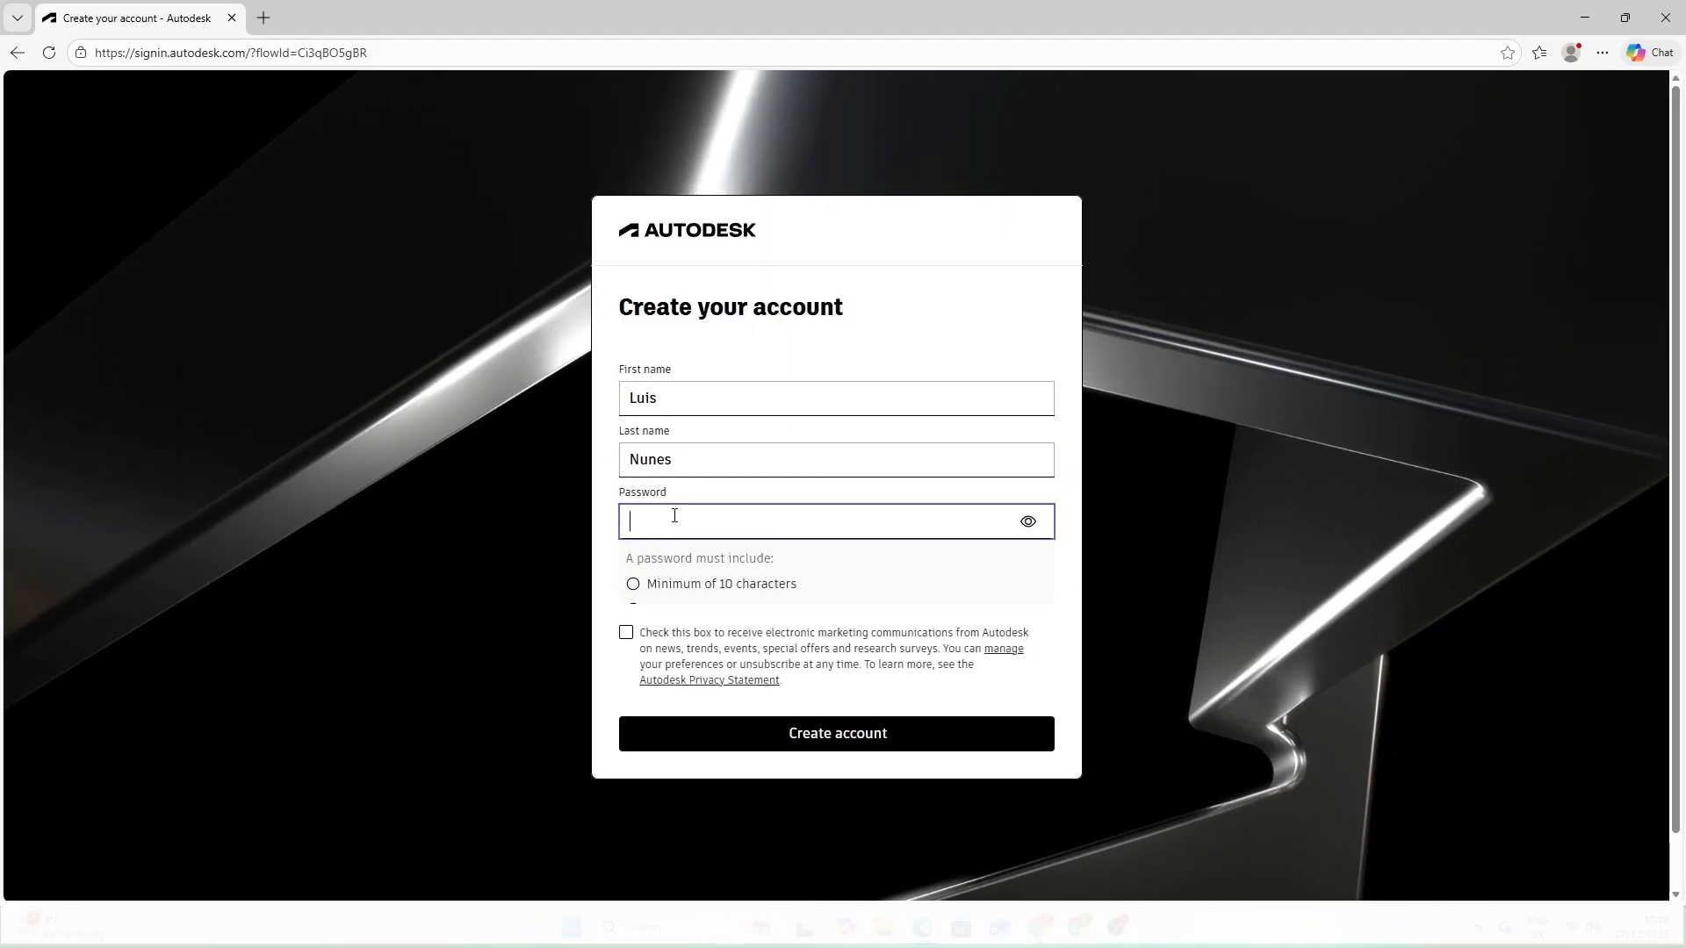
left_click(626, 710)
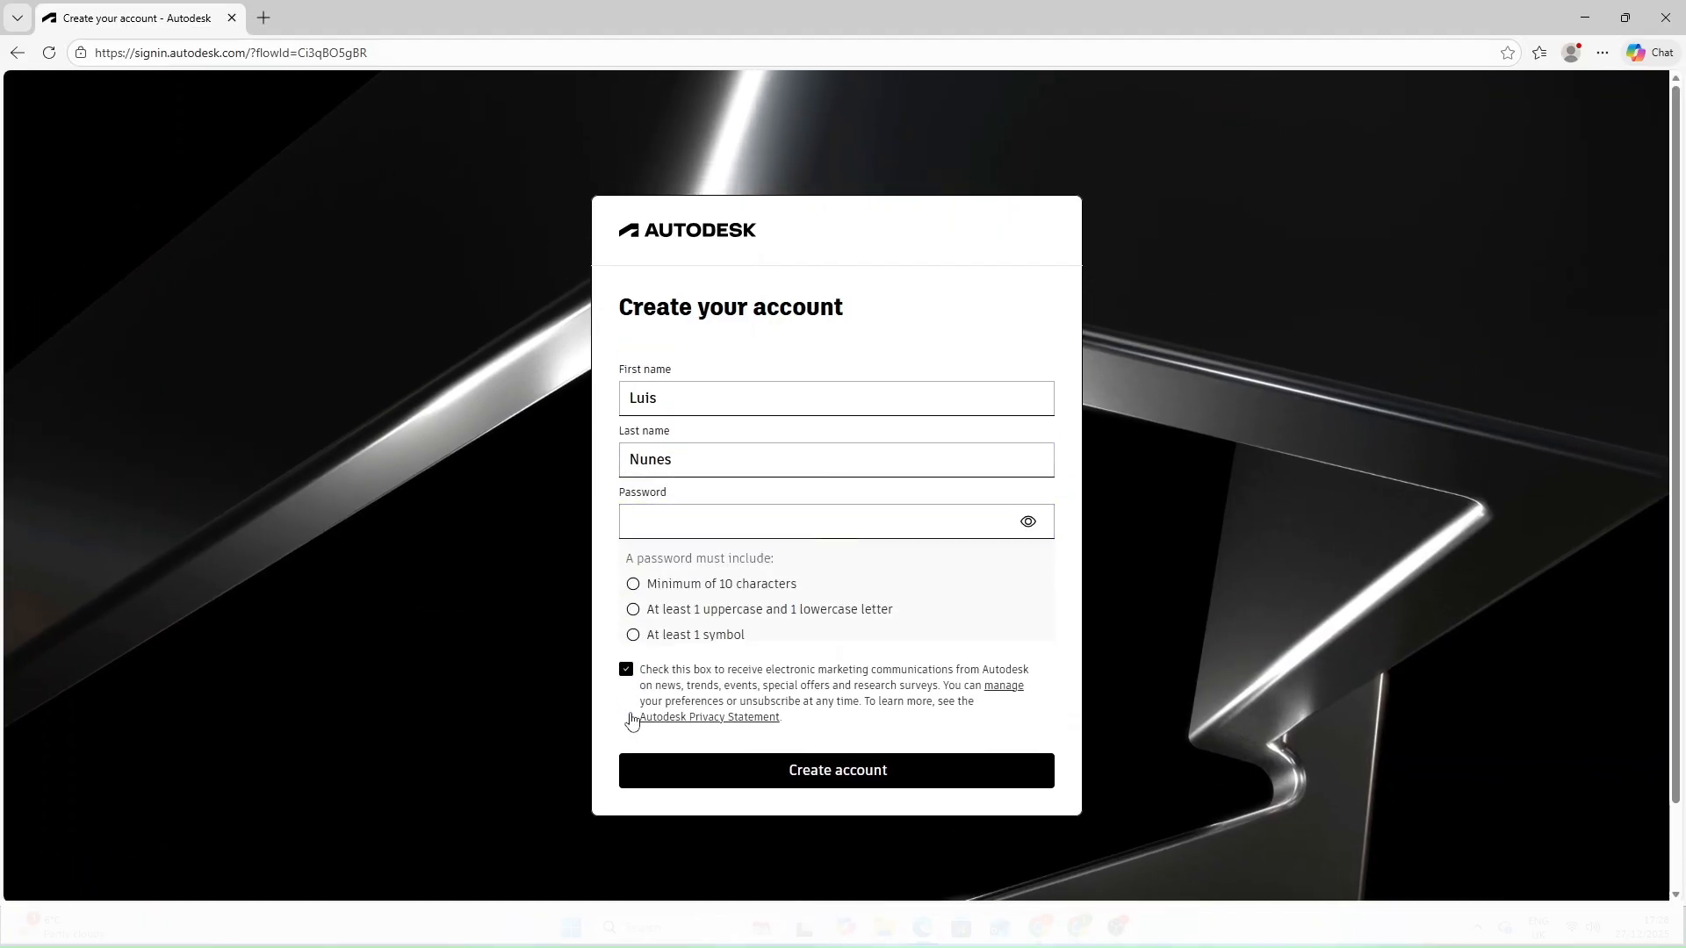
left_click(661, 527)
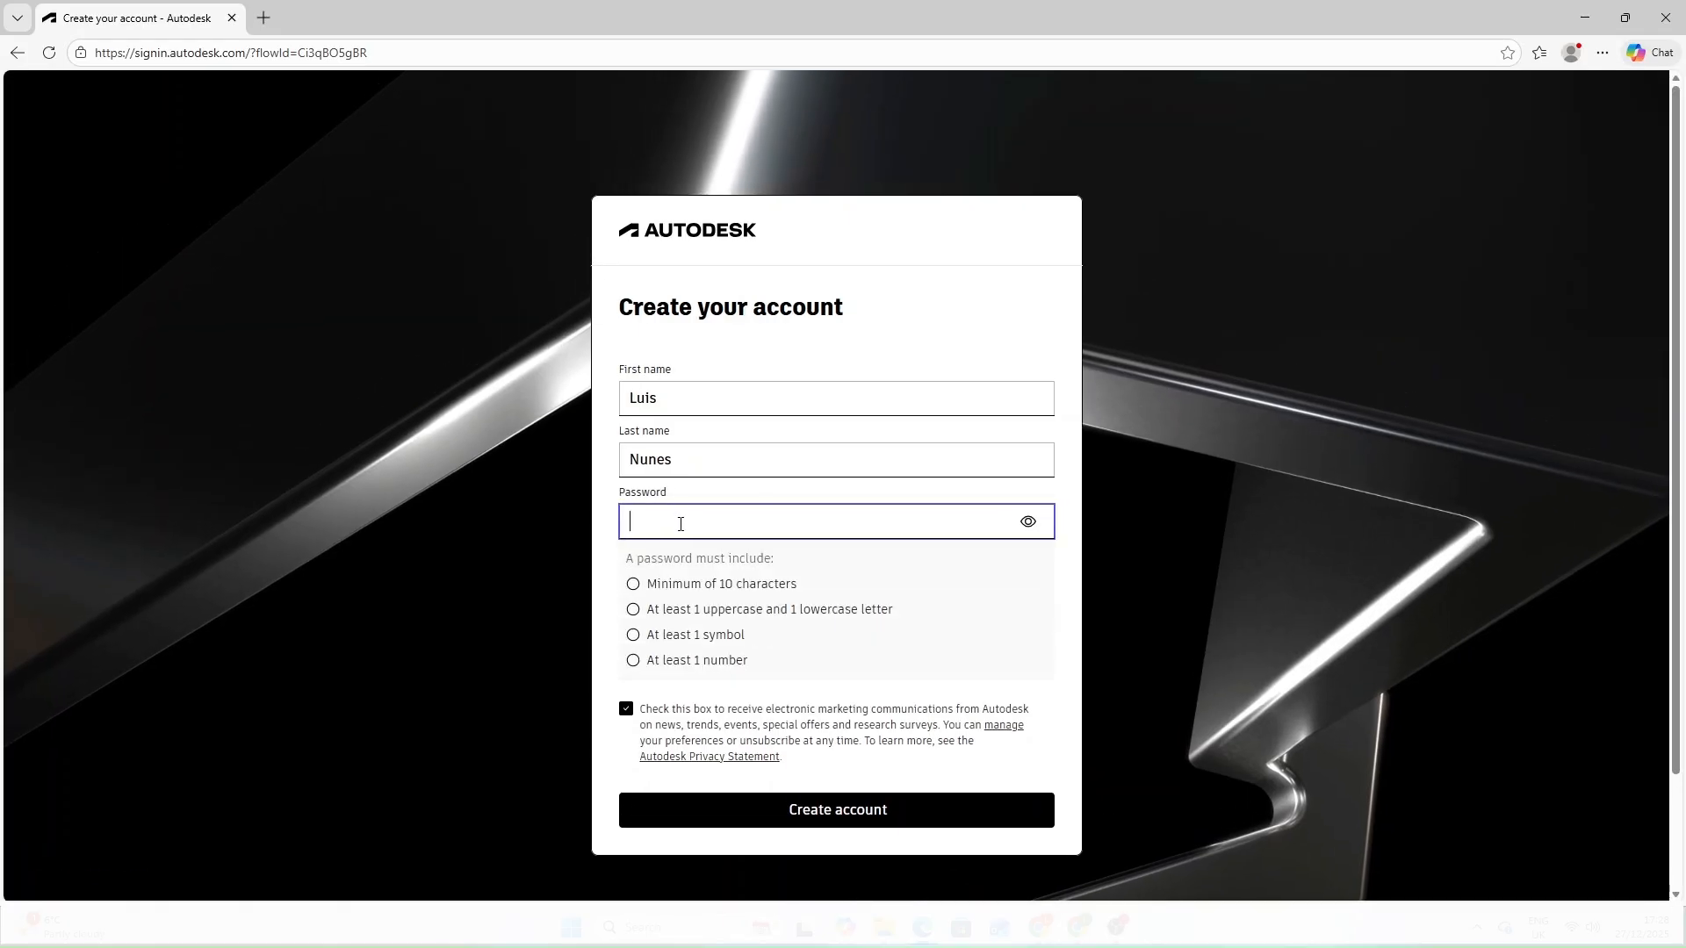
type("•••••••••")
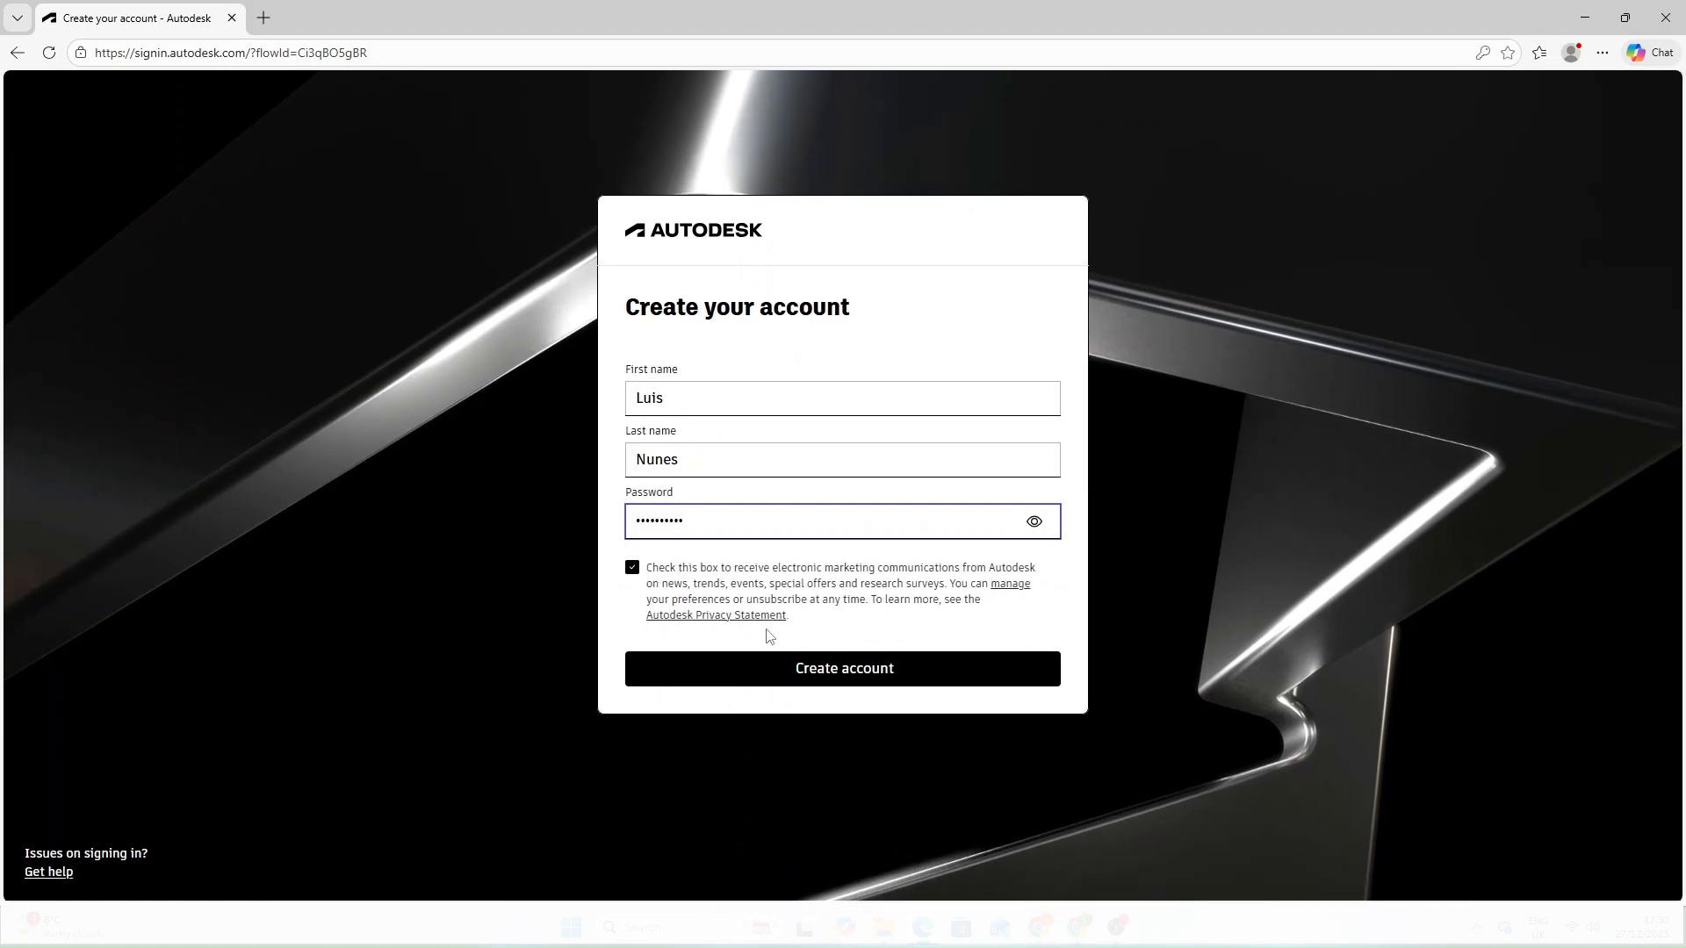
left_click(820, 664)
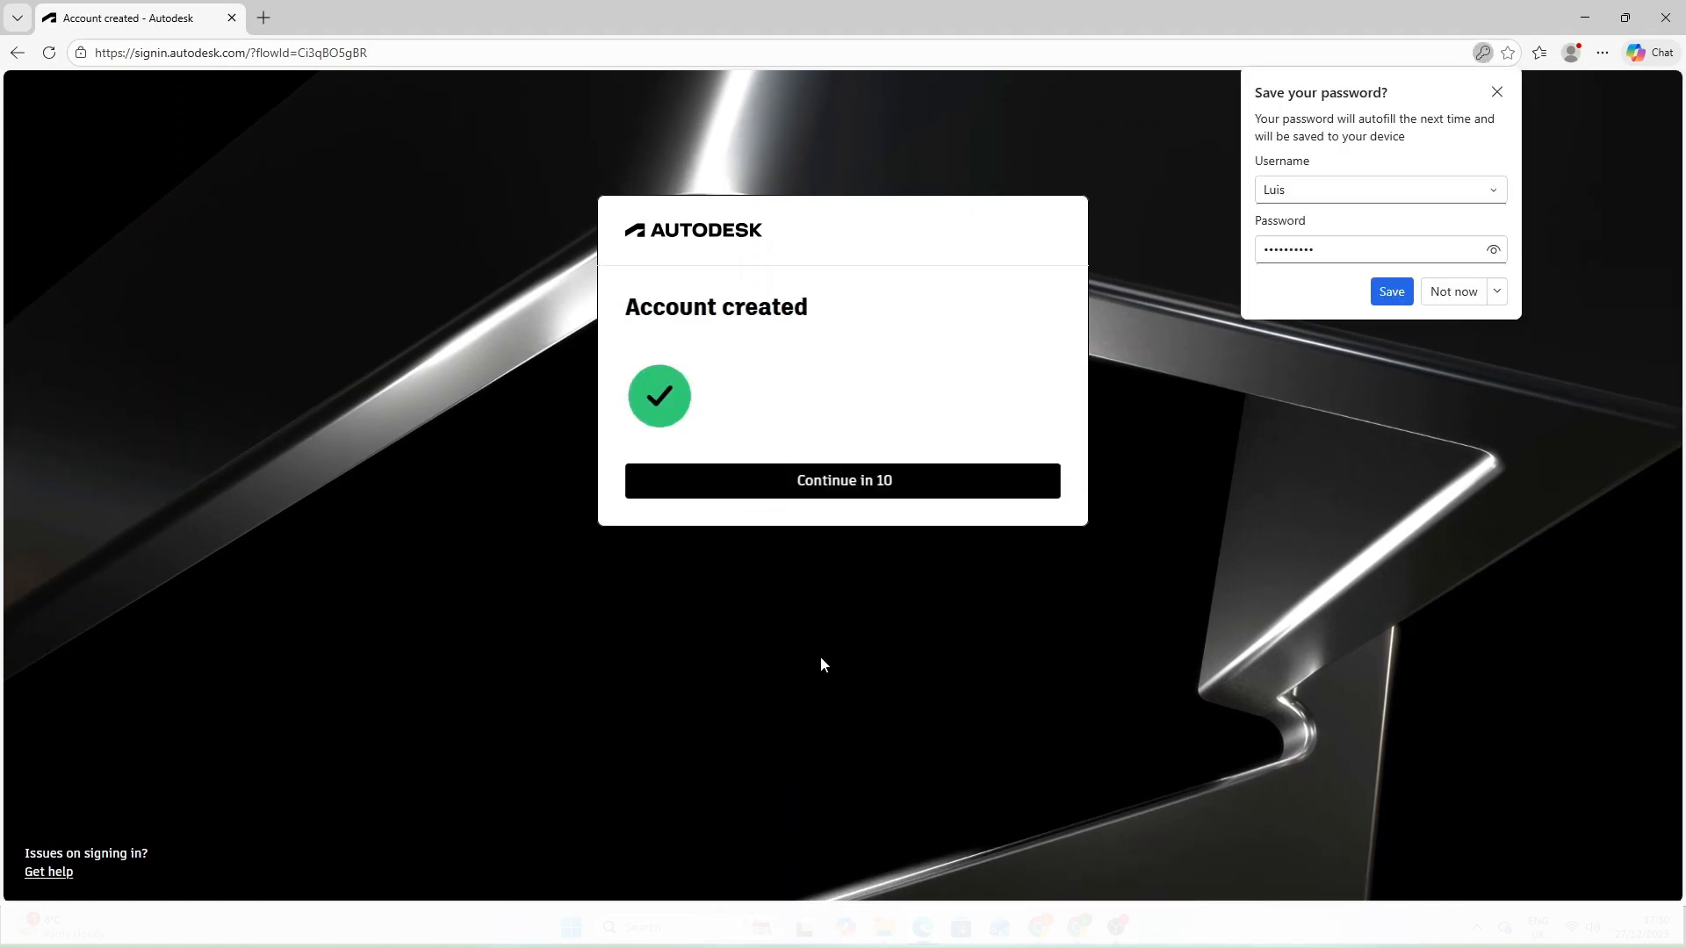
Step: Continue past the confirmation, dismiss the save-password popup, accept cookies, and go to Products and services
left_click(879, 482)
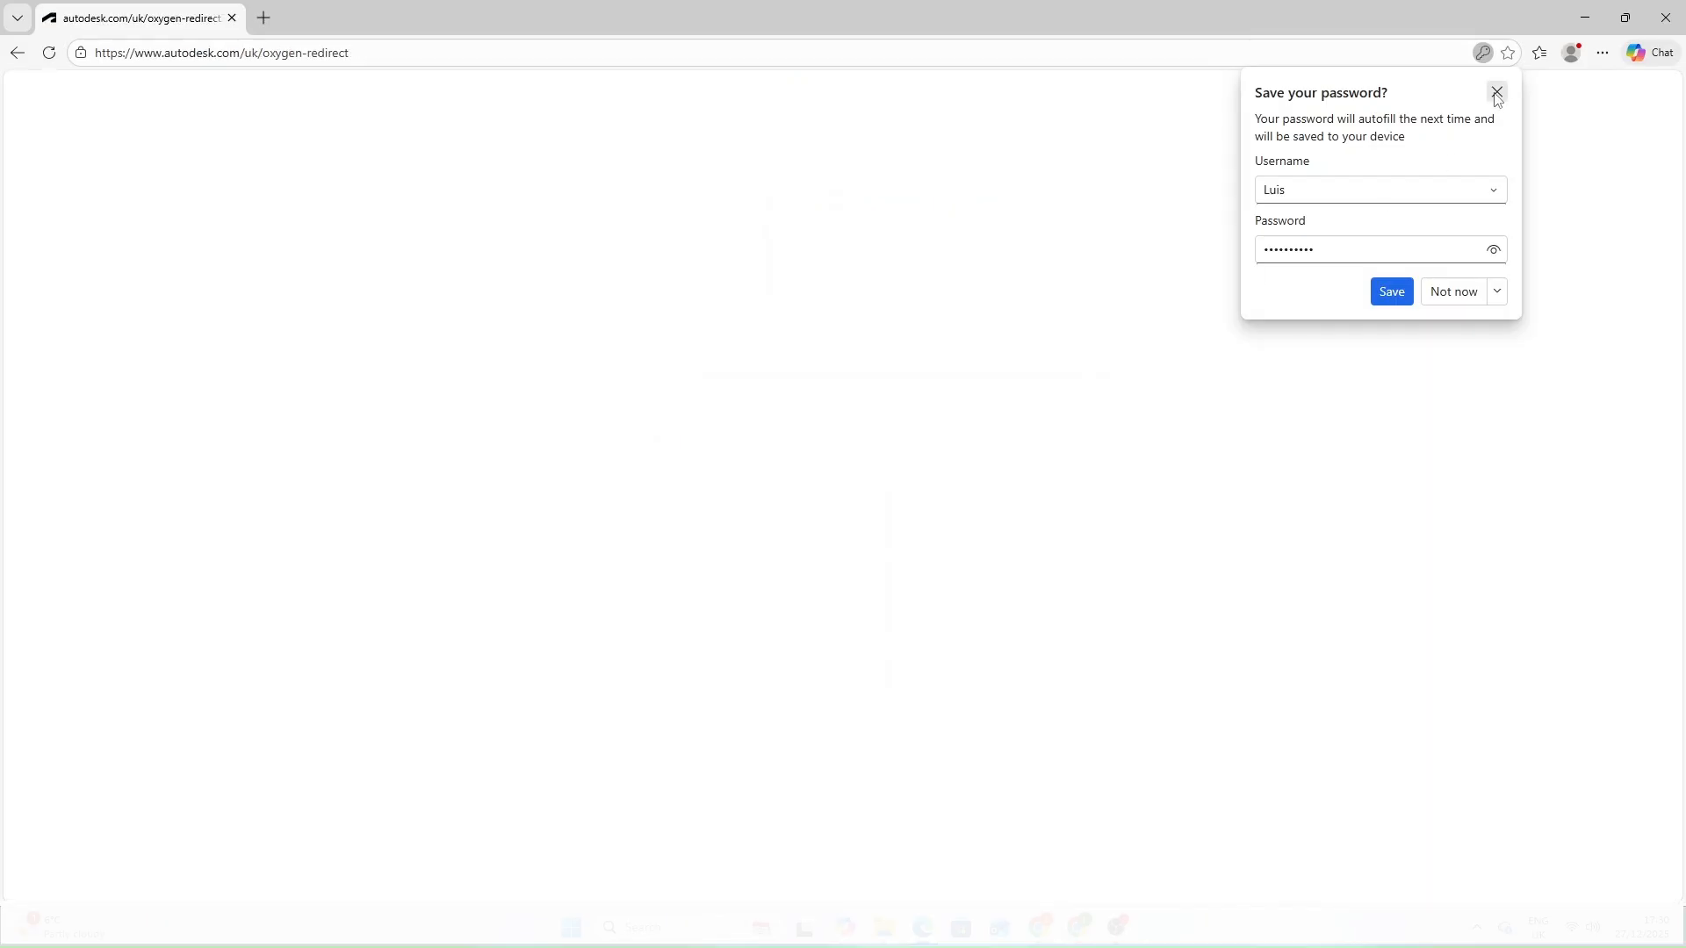
left_click(1496, 92)
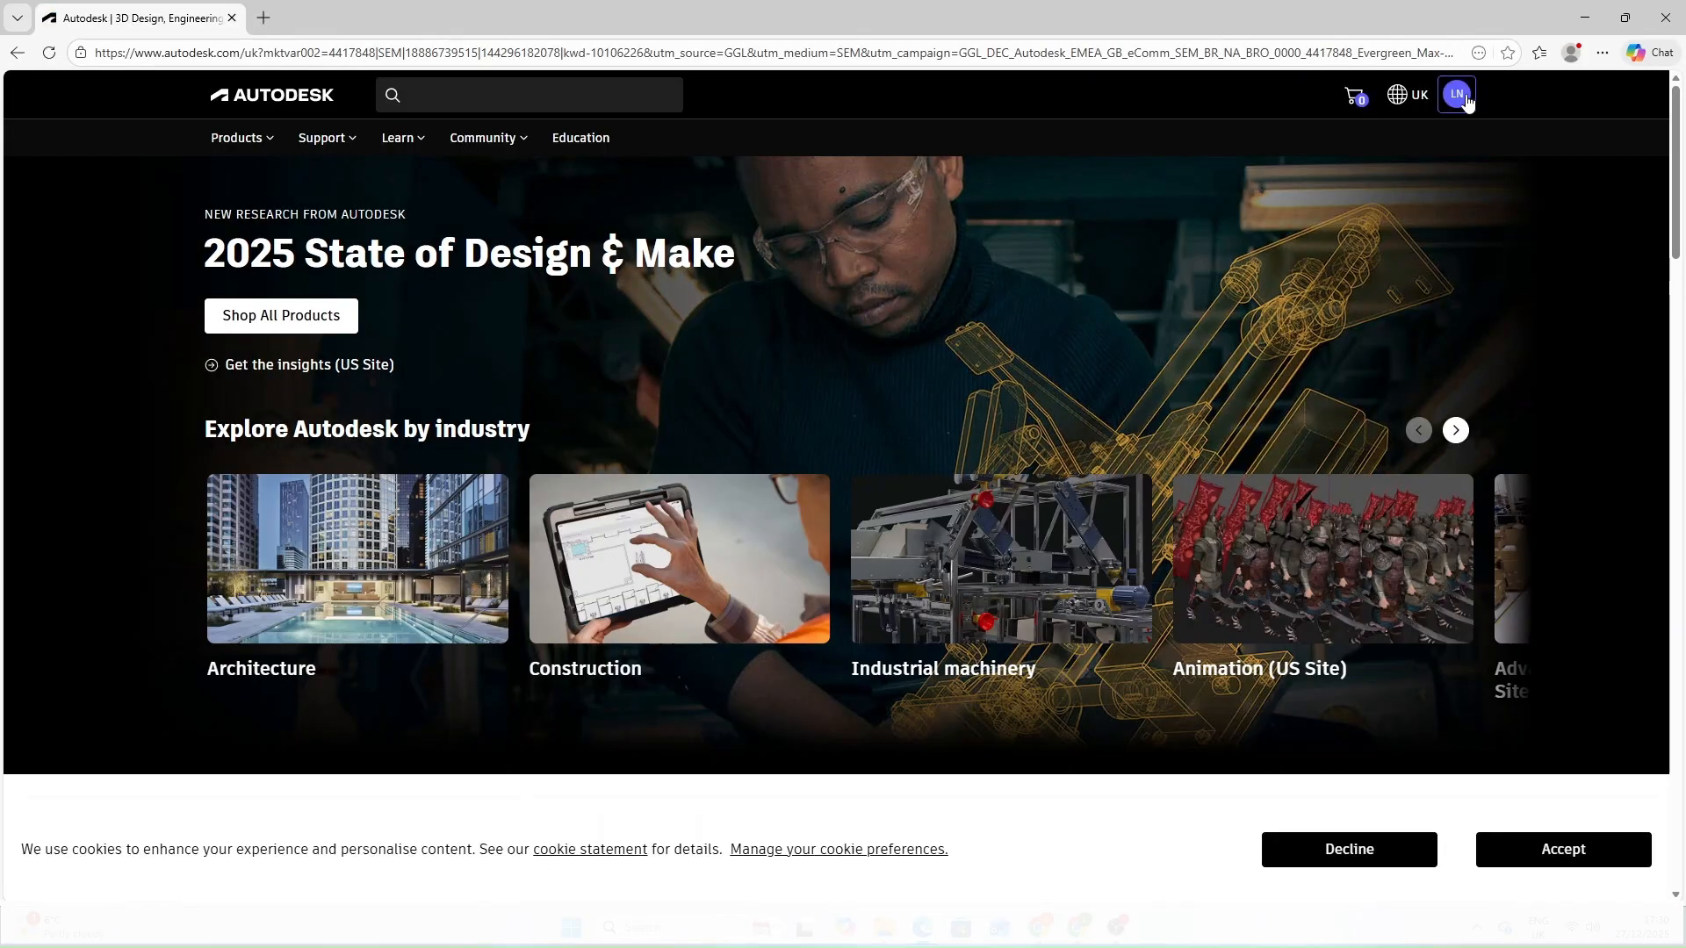
left_click(1566, 849)
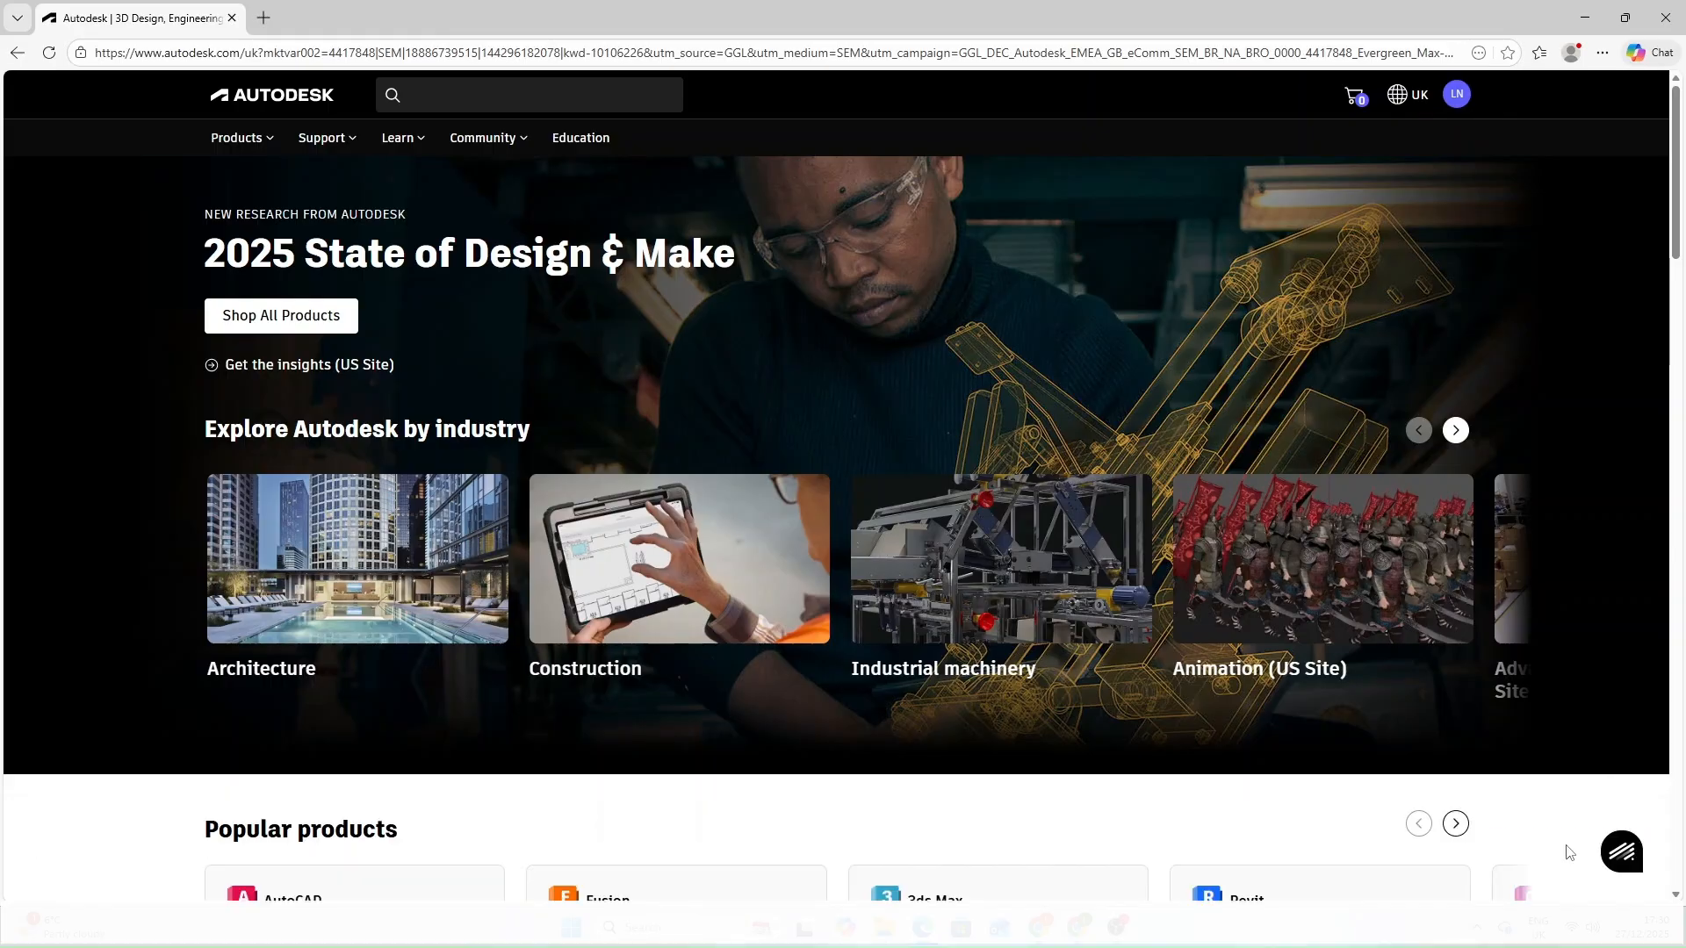
left_click(1461, 100)
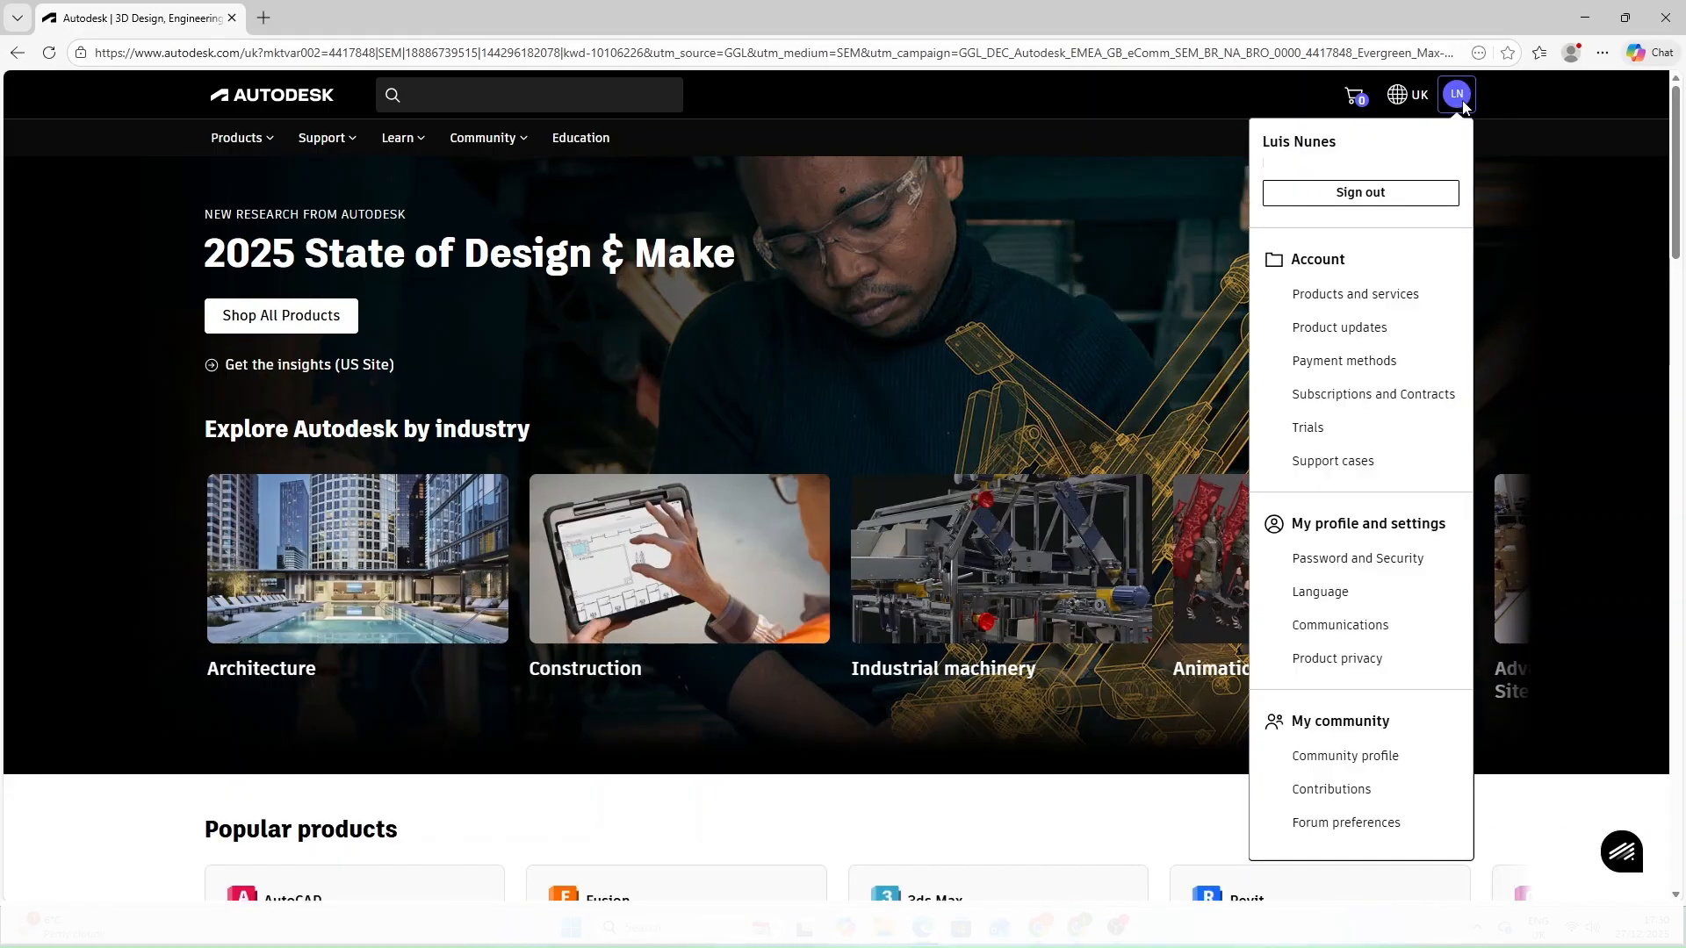
left_click(1386, 297)
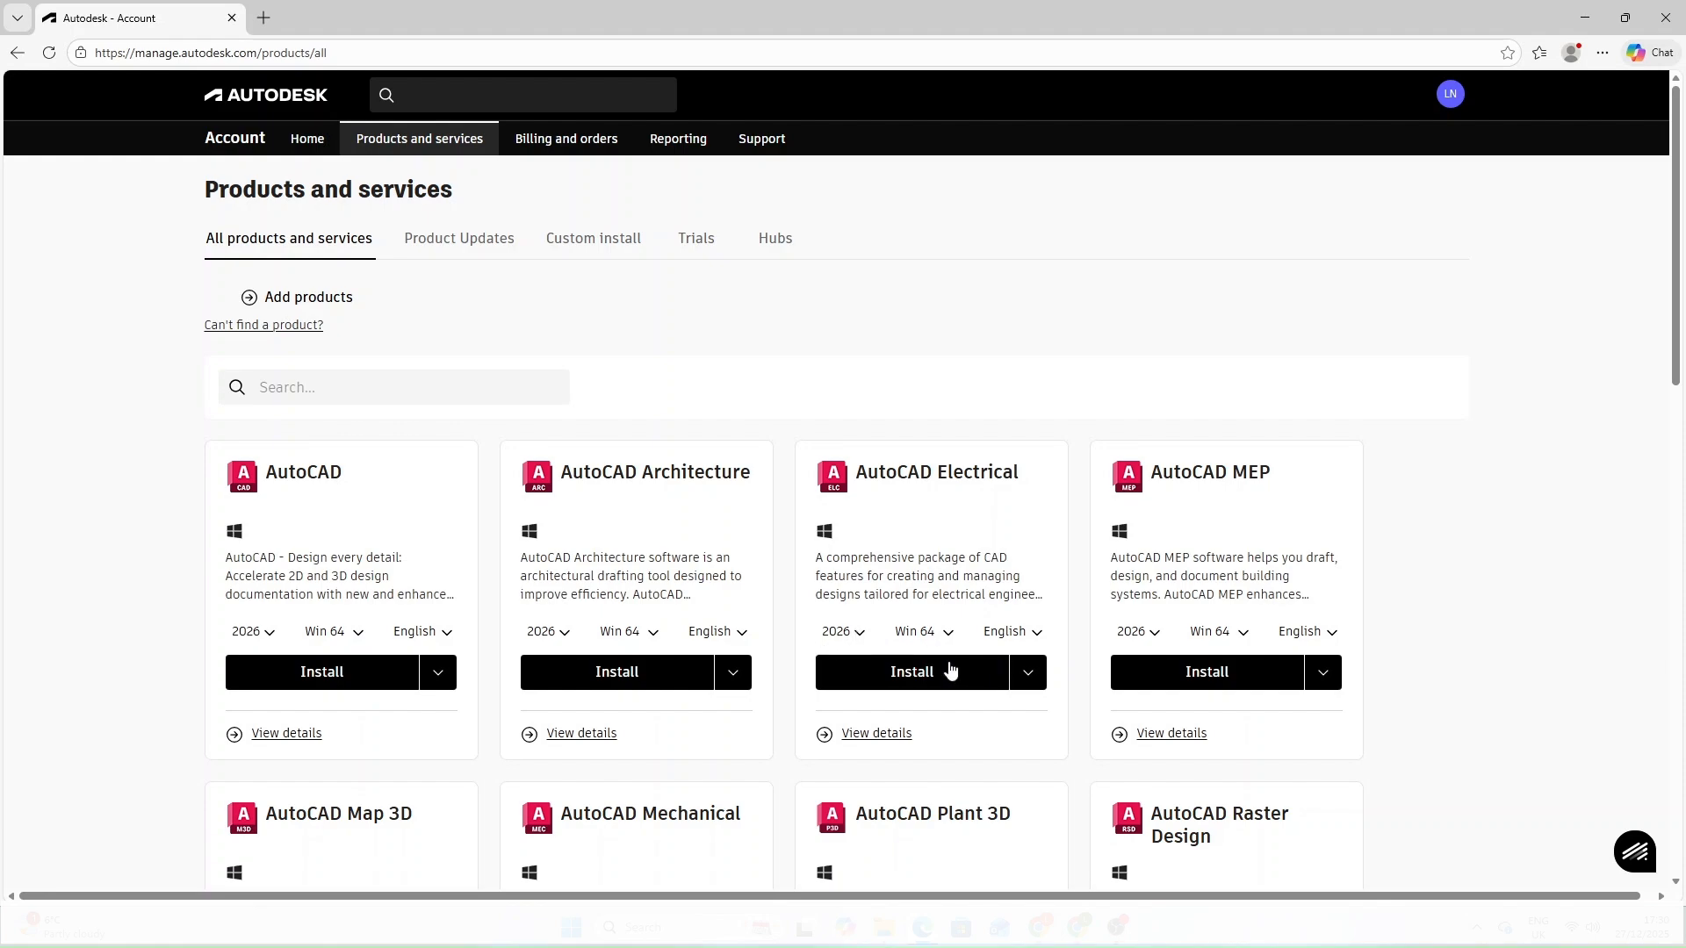
Step: Install AutoCAD Electrical 2026, accept the terms, and run the downloaded setup .exe
left_click(946, 681)
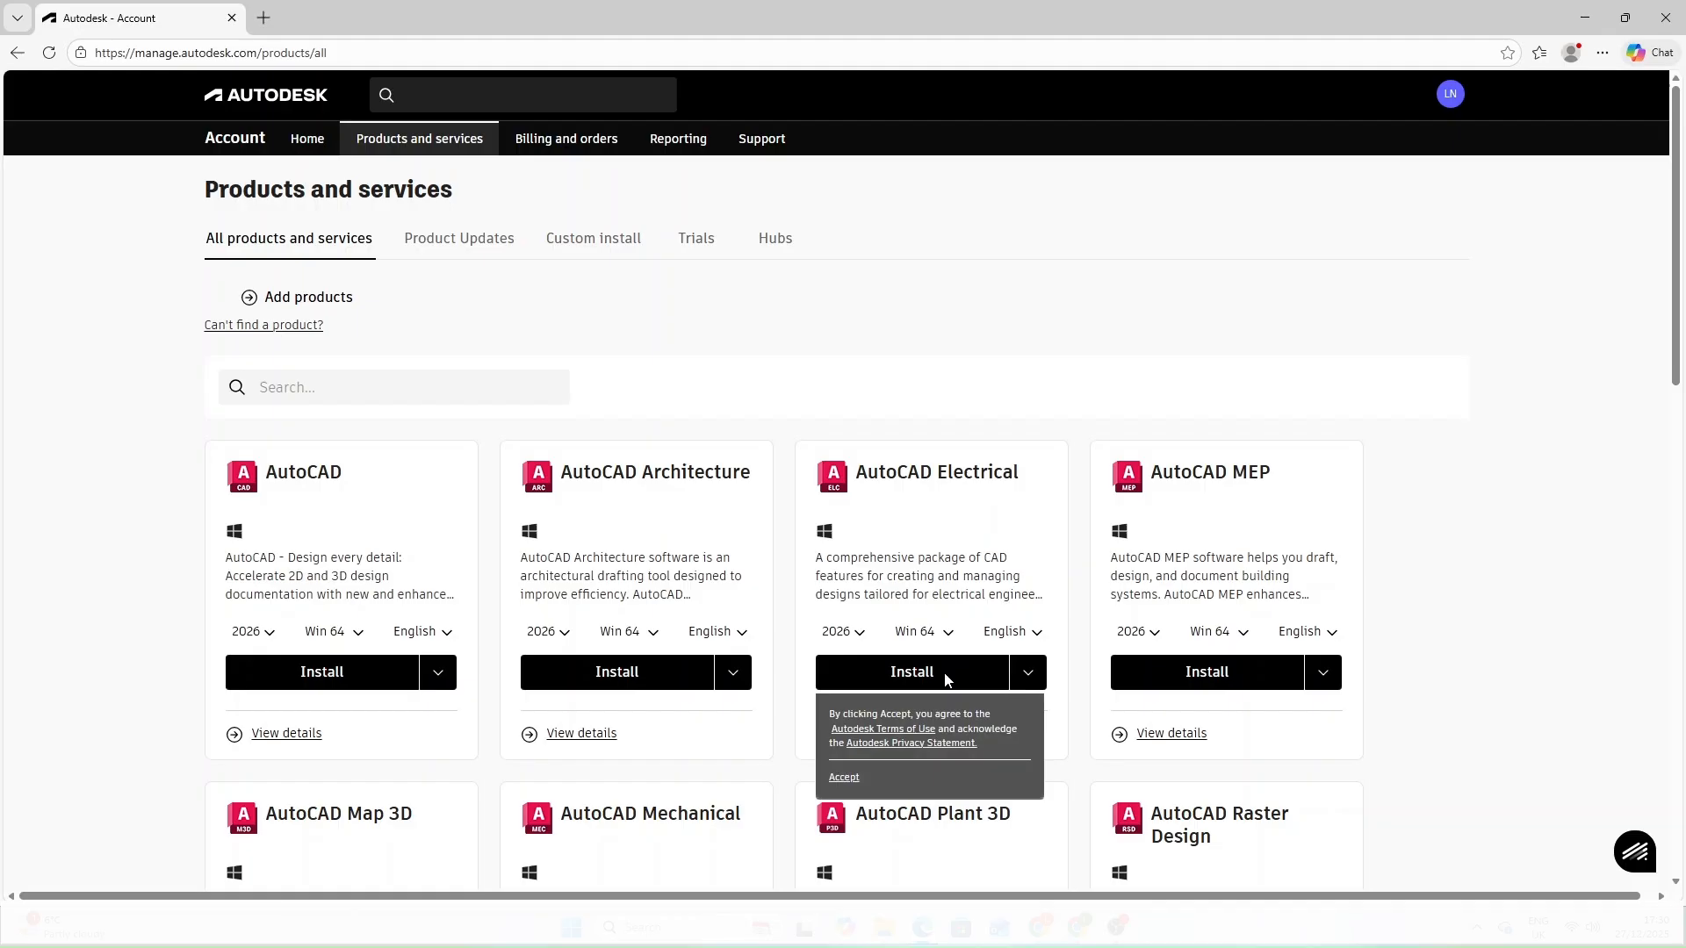
left_click(844, 778)
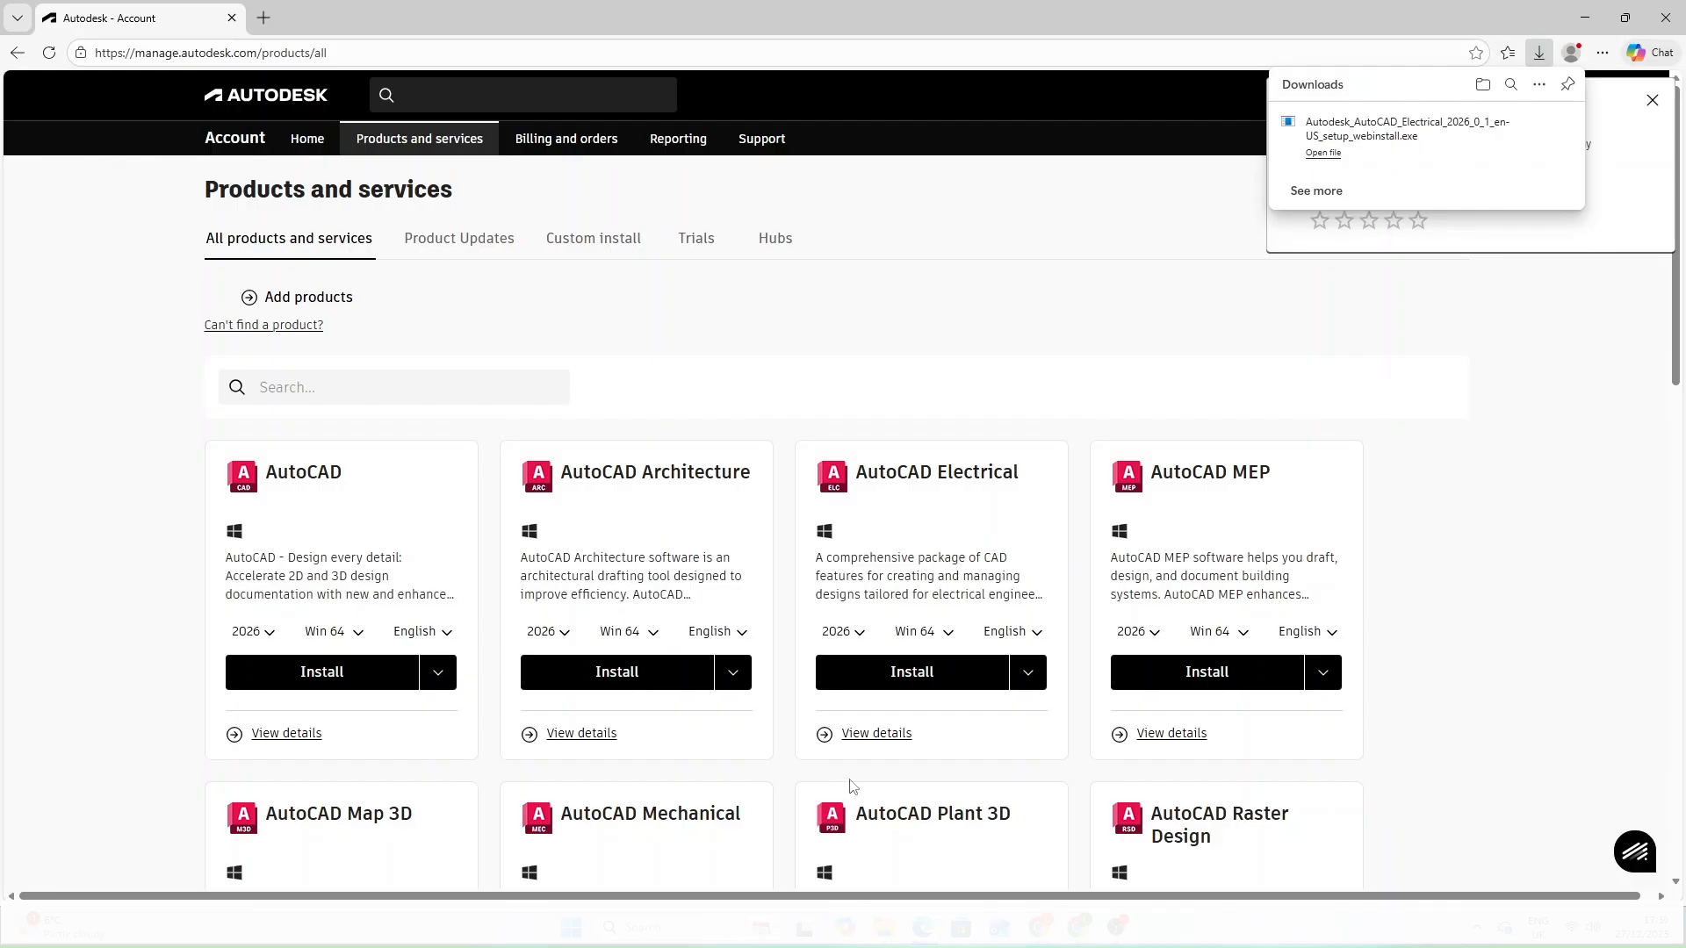
left_click(1326, 155)
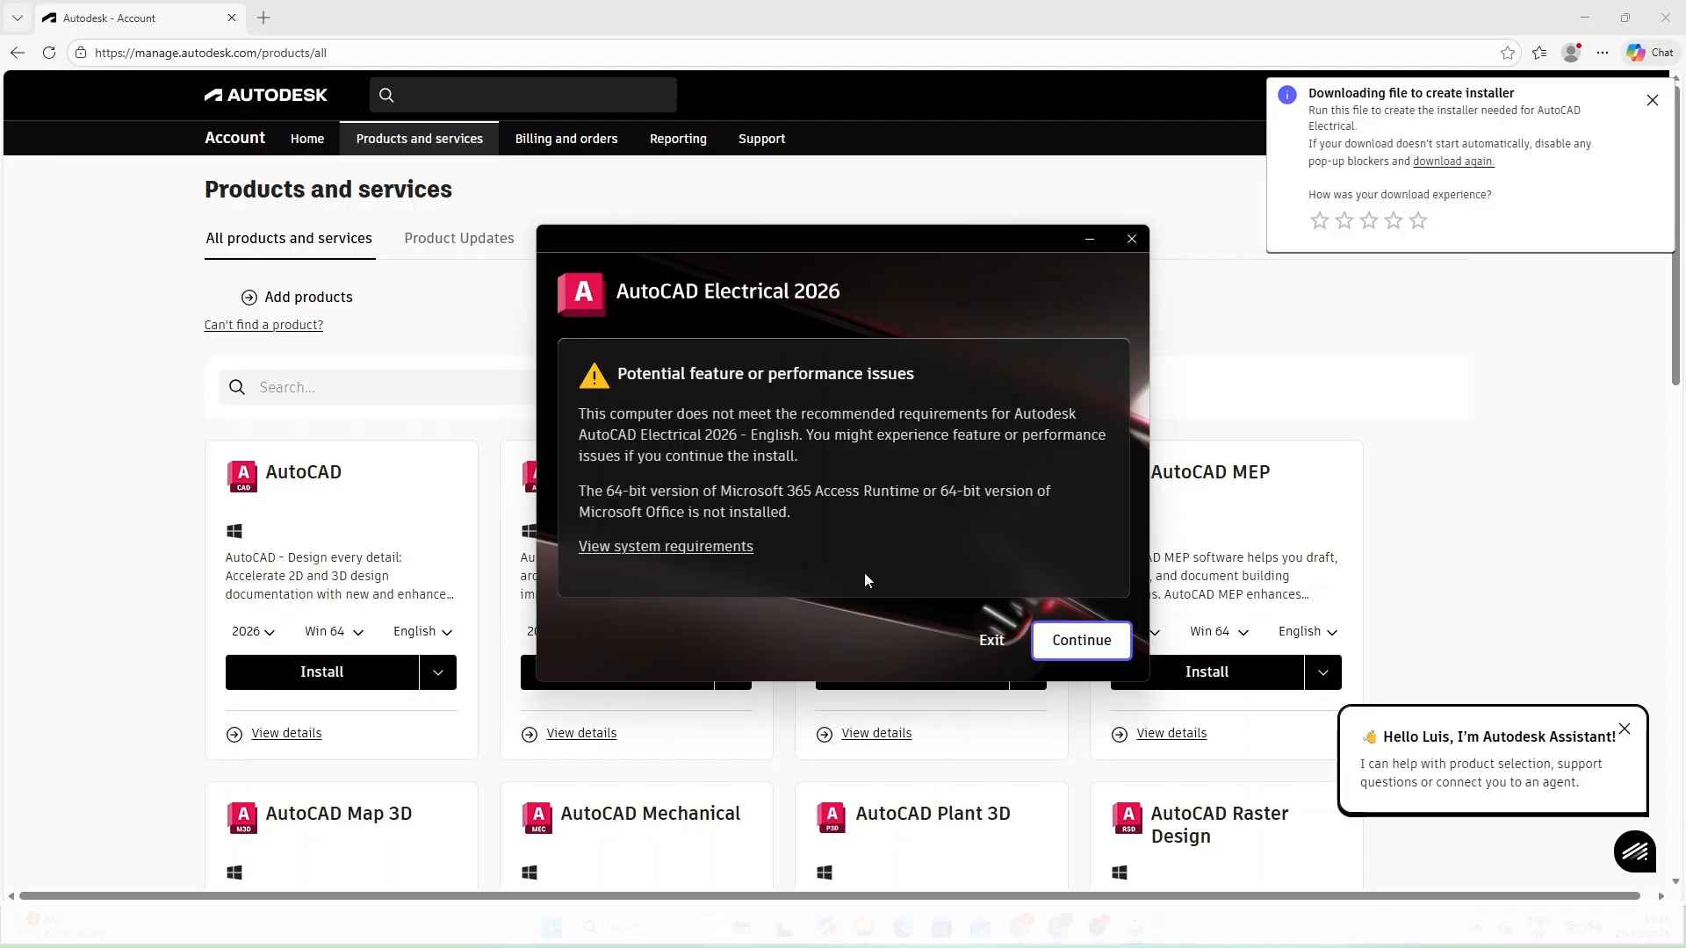
Step: View the system requirements linked from the installer's performance-issues warning
left_click(712, 551)
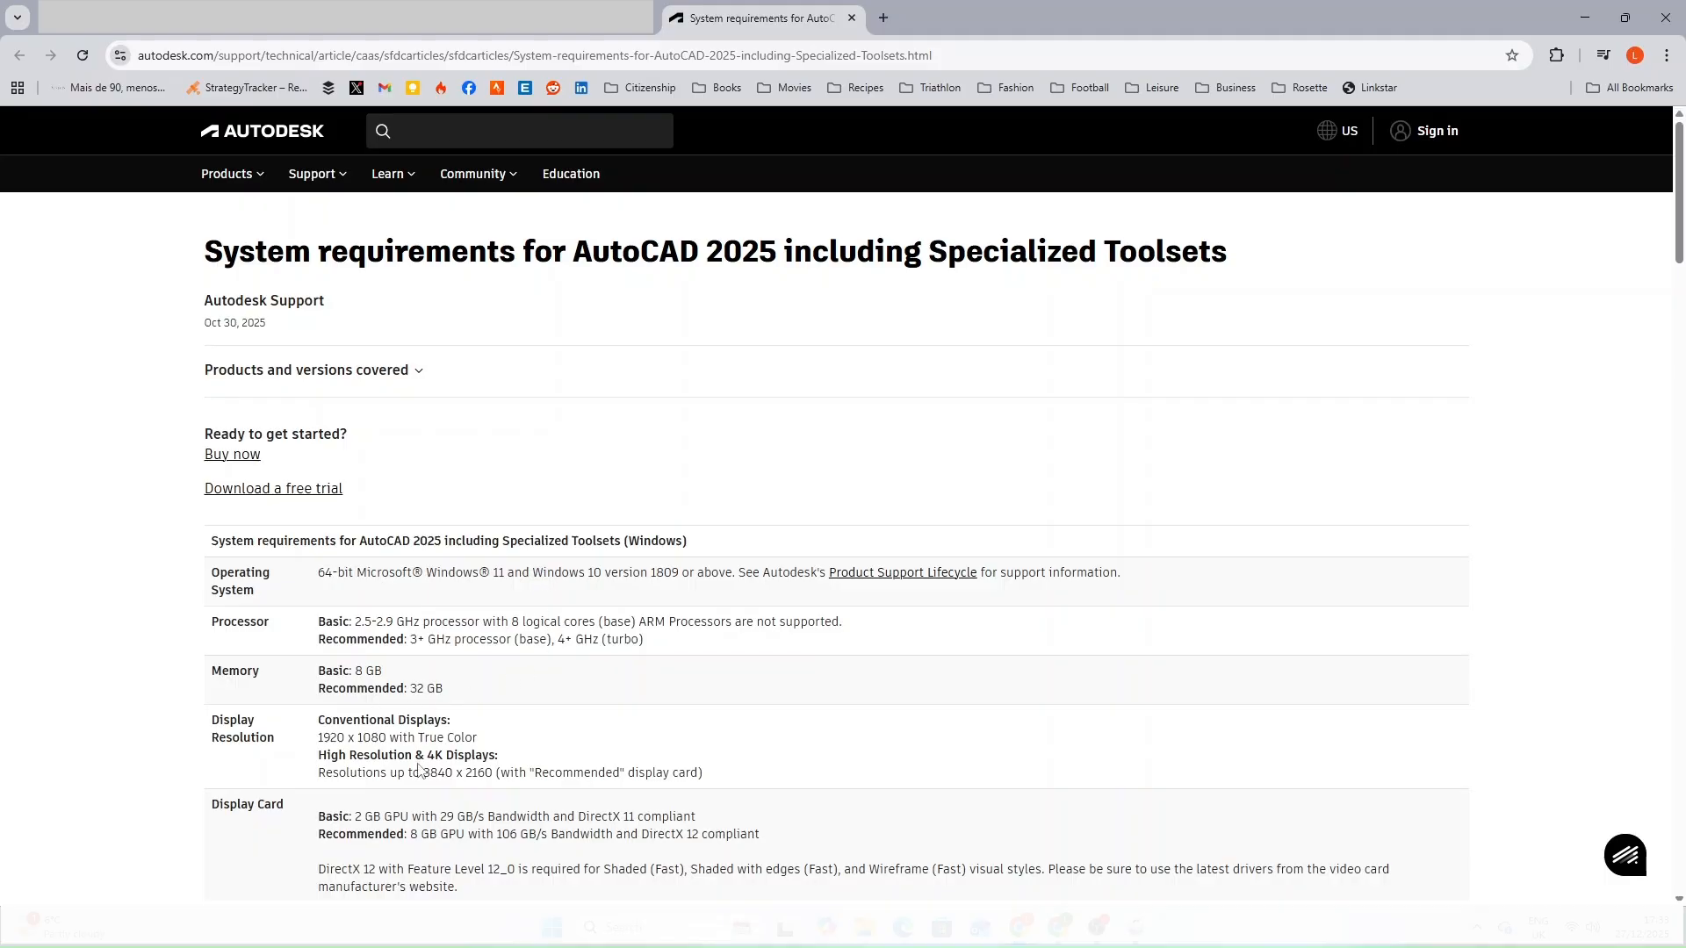
scroll(429, 777, "down", 4)
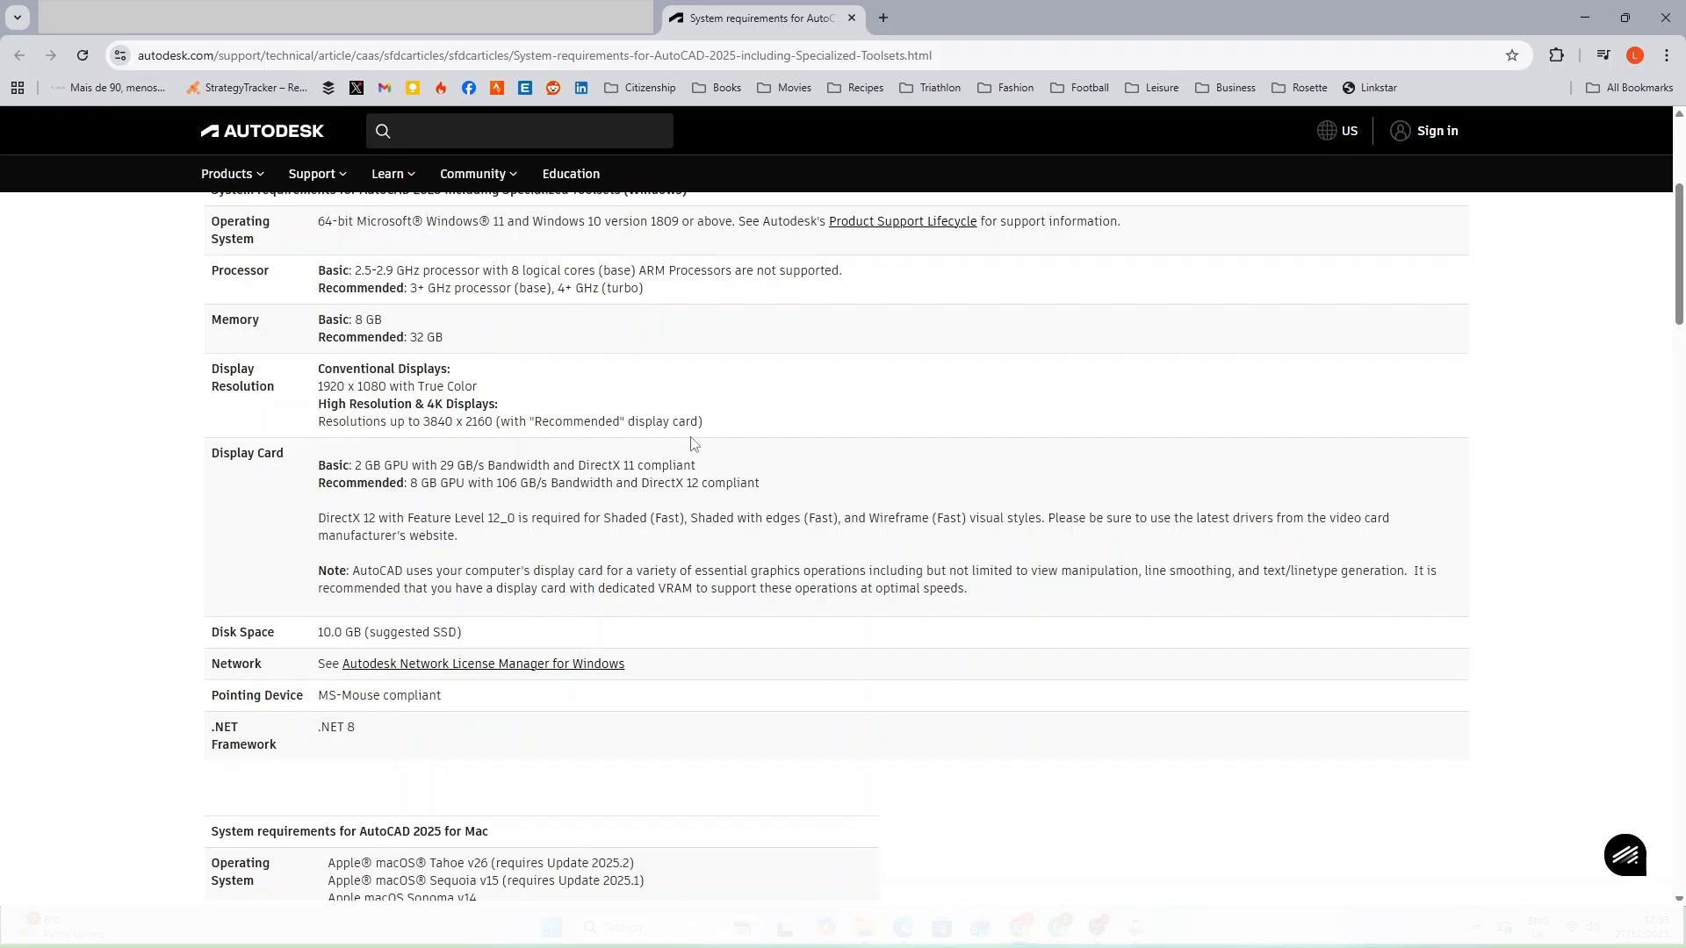
scroll(526, 483, "up", 1)
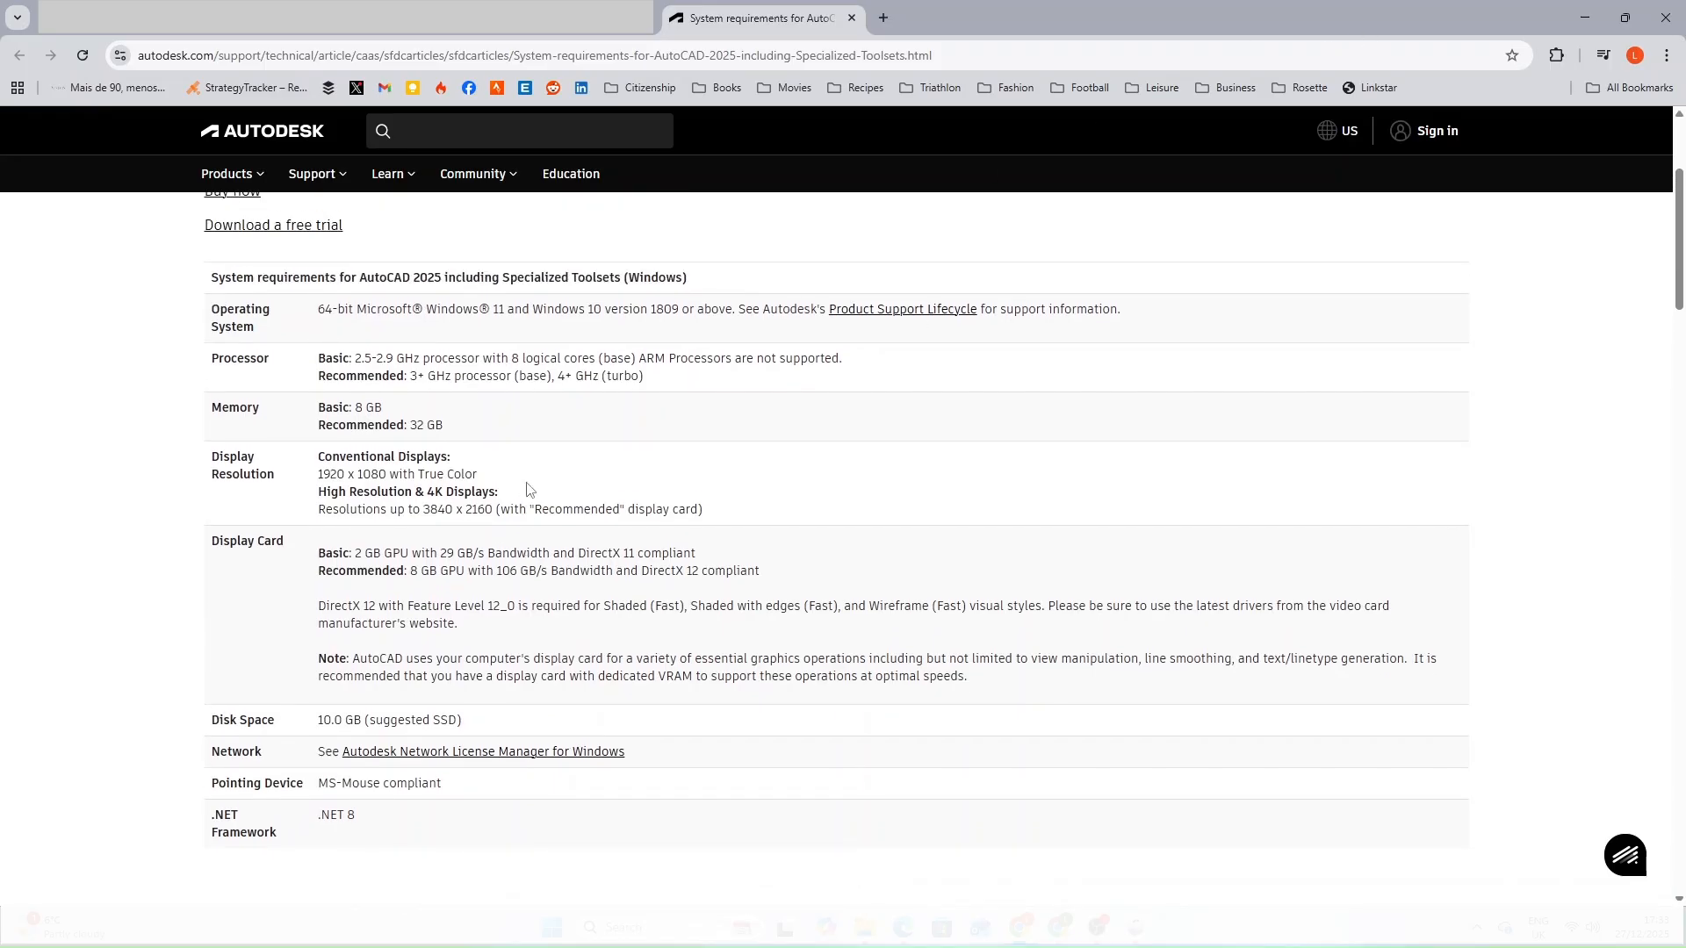
scroll(527, 489, "down", 7)
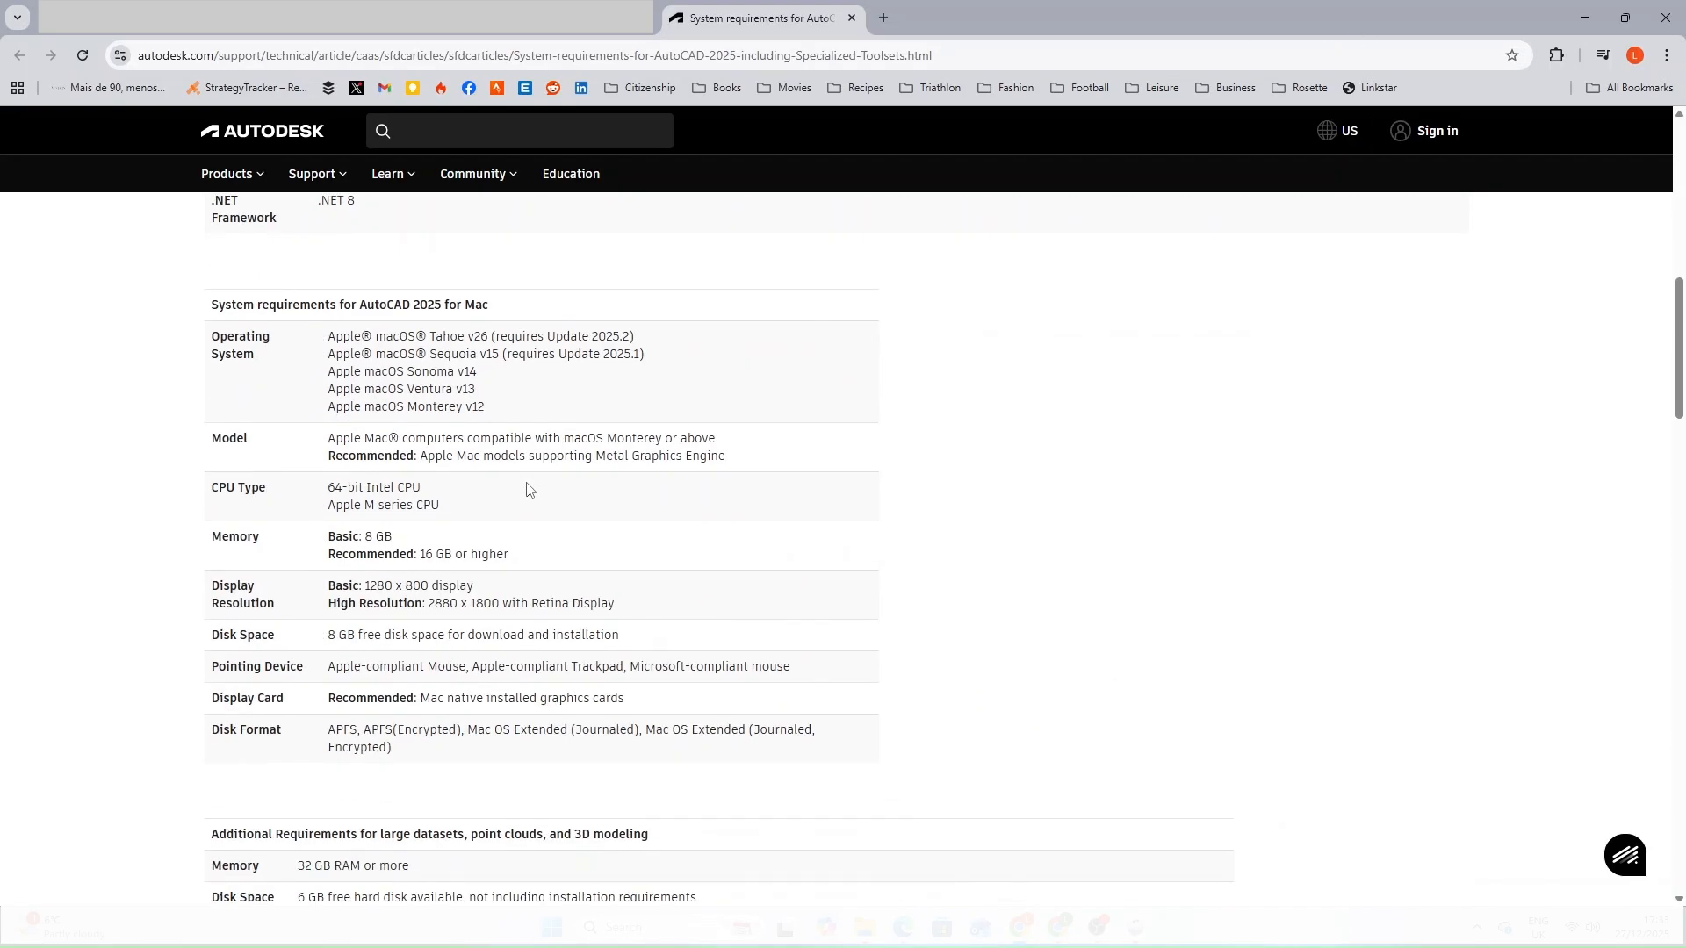
scroll(527, 489, "up", 7)
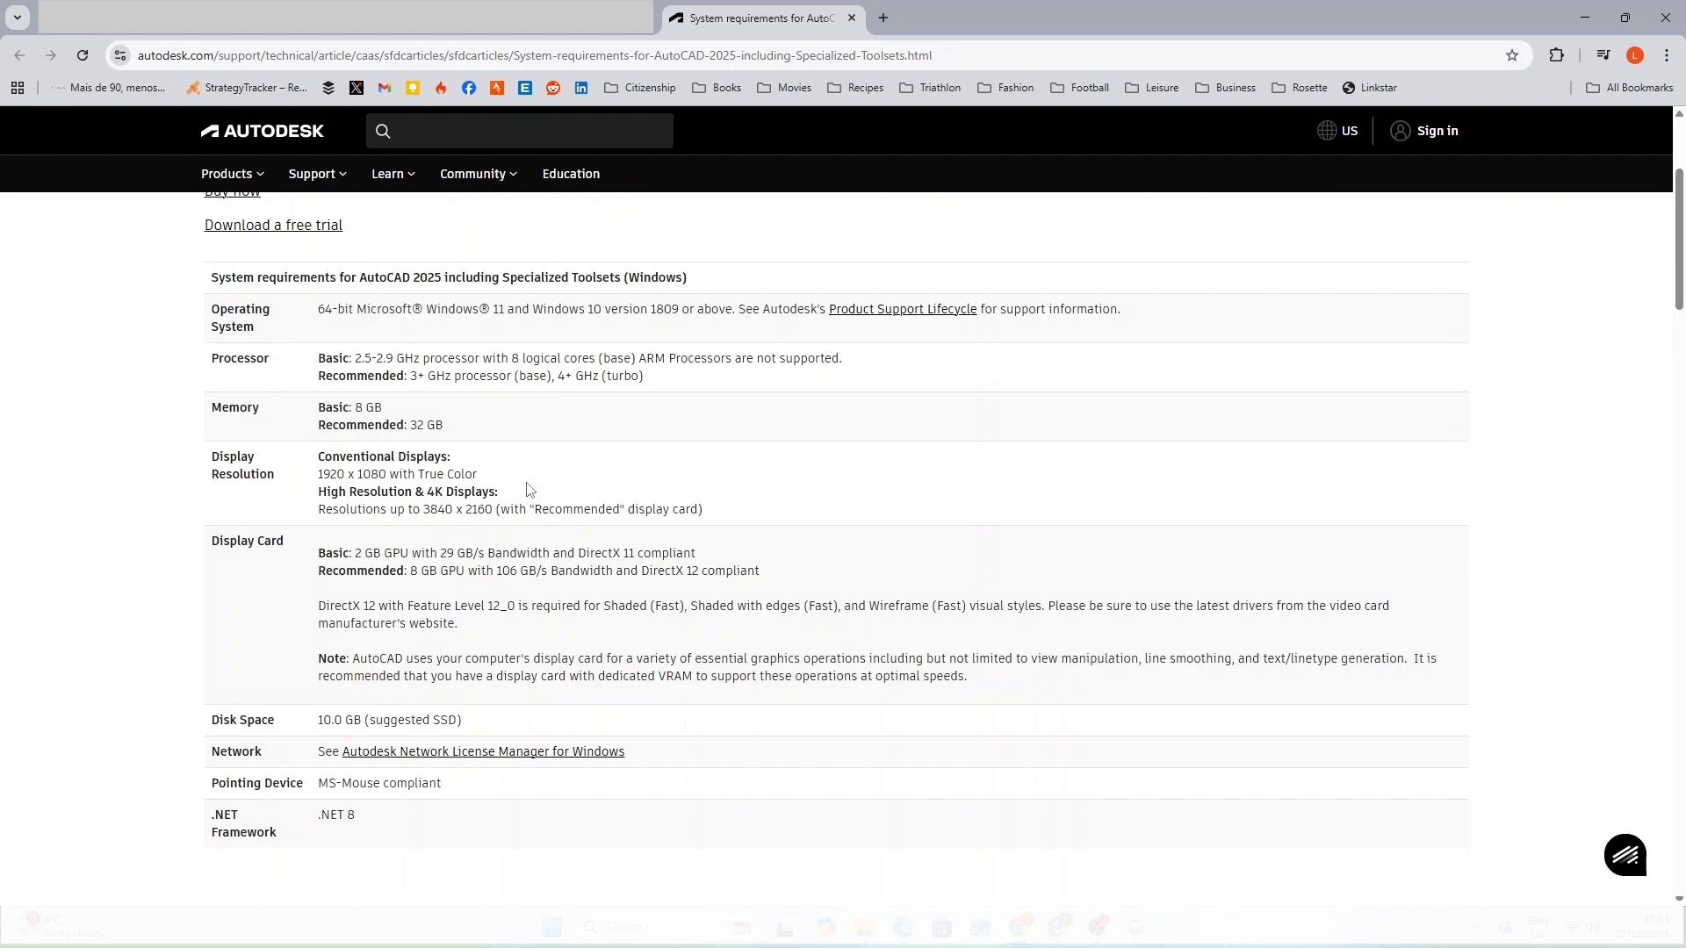
Step: Return to the installer and install with default locations, skipping the Content Migration Utility
left_click(1593, 19)
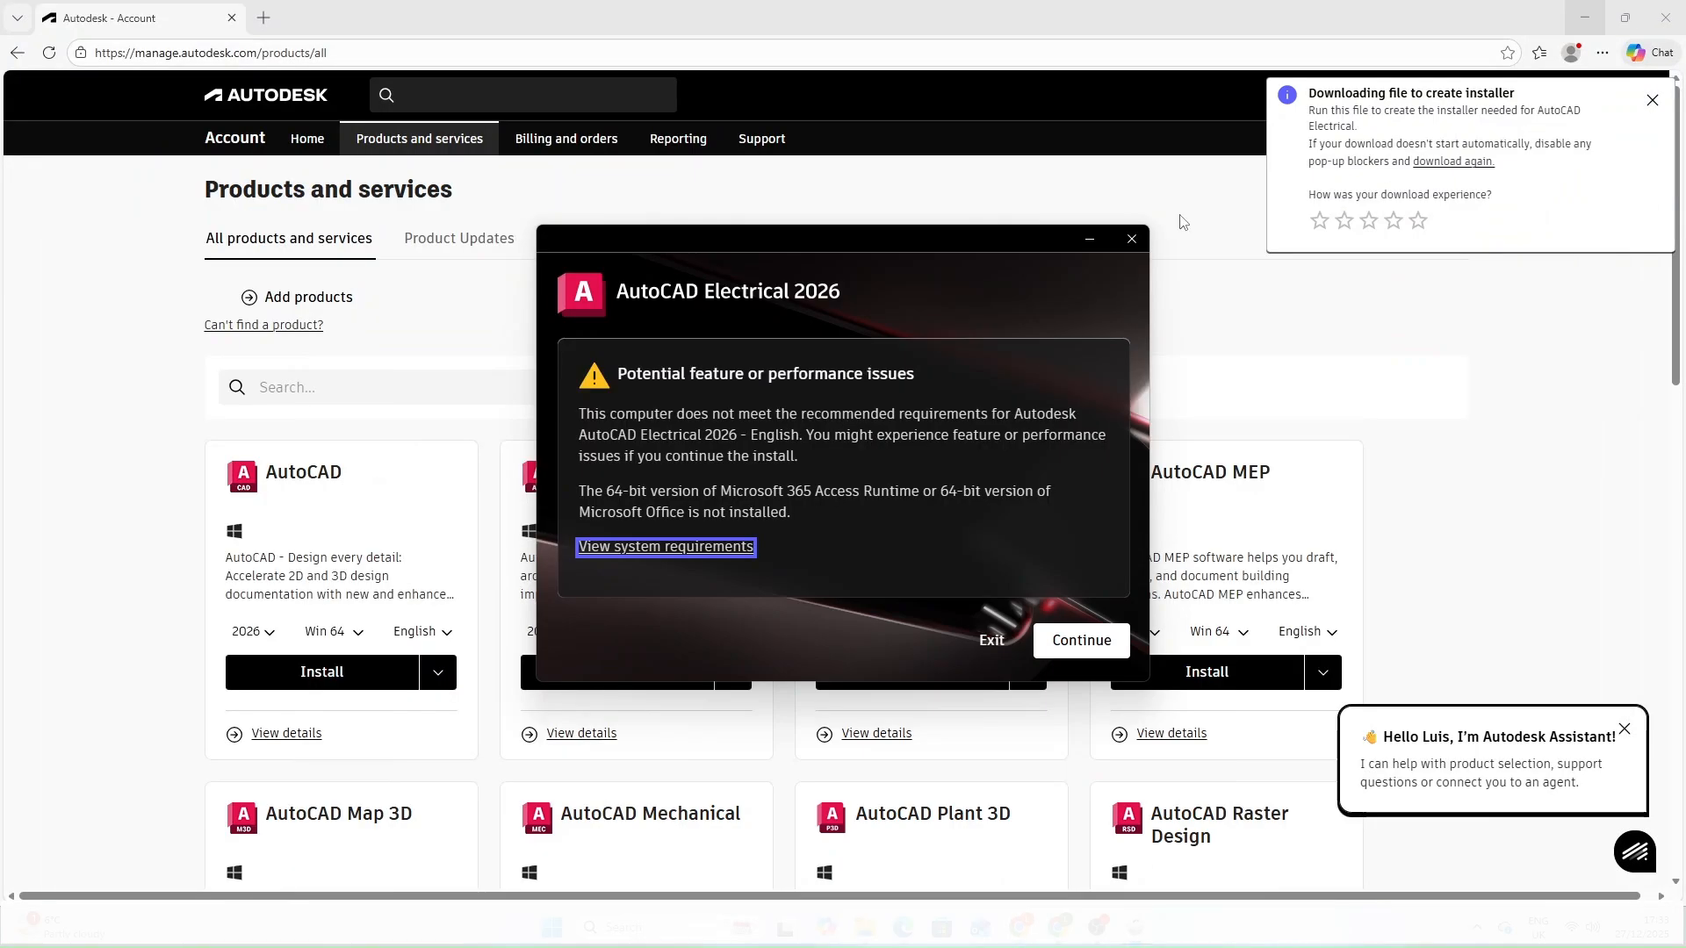
left_click(1080, 640)
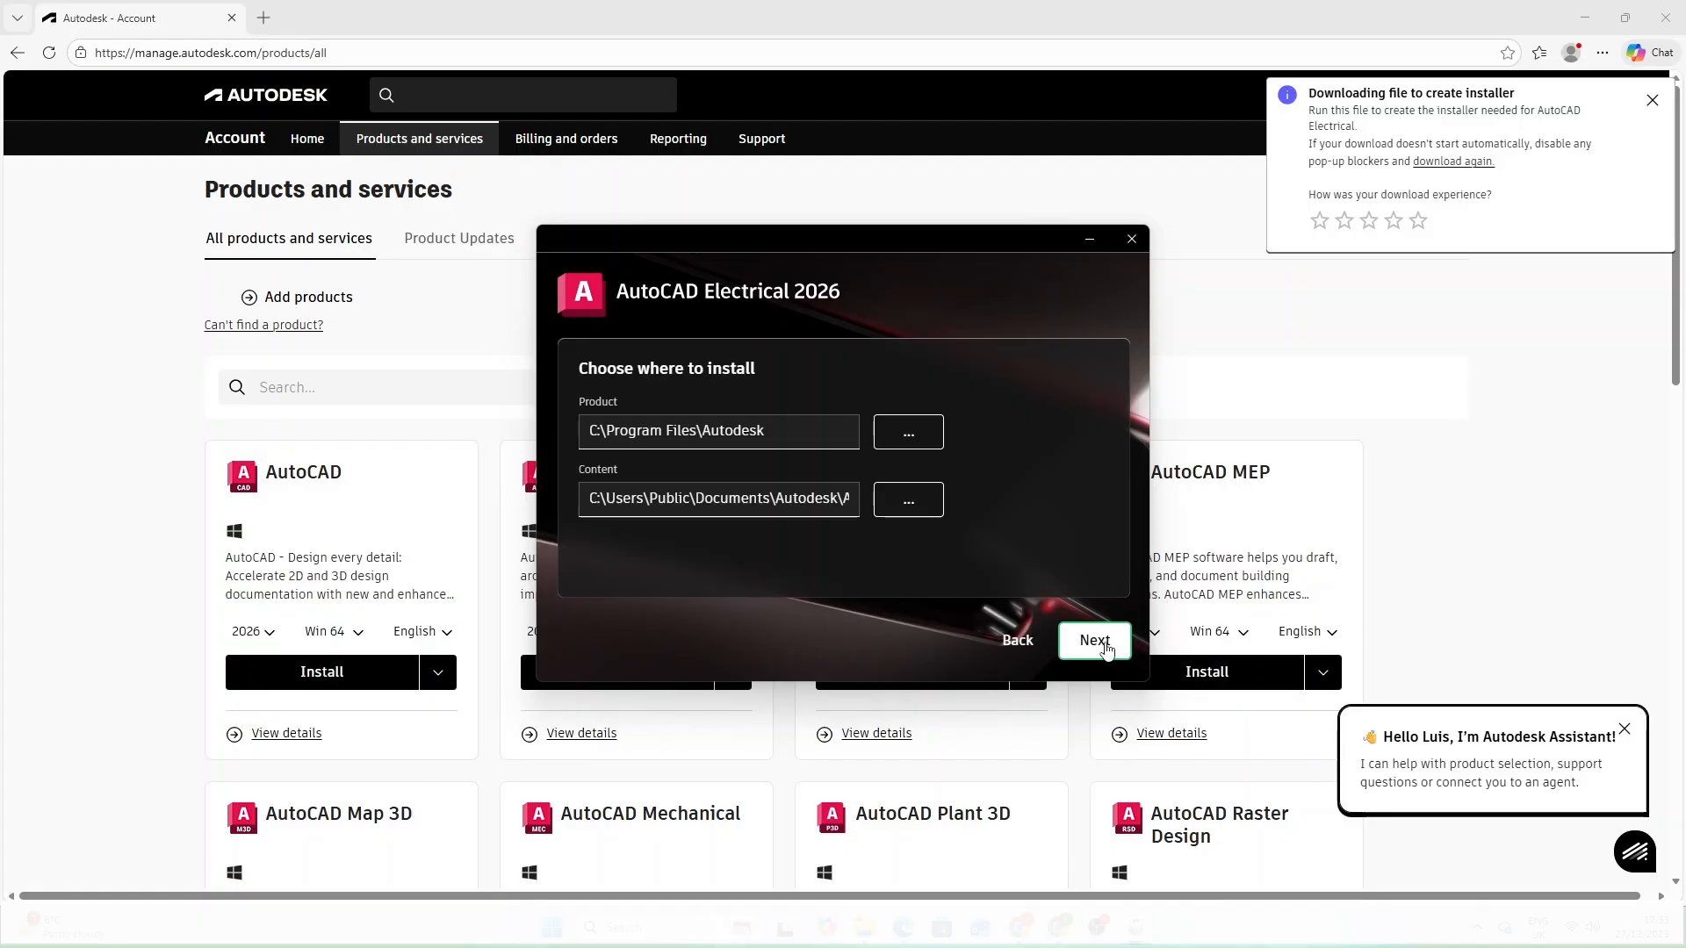
left_click(1104, 647)
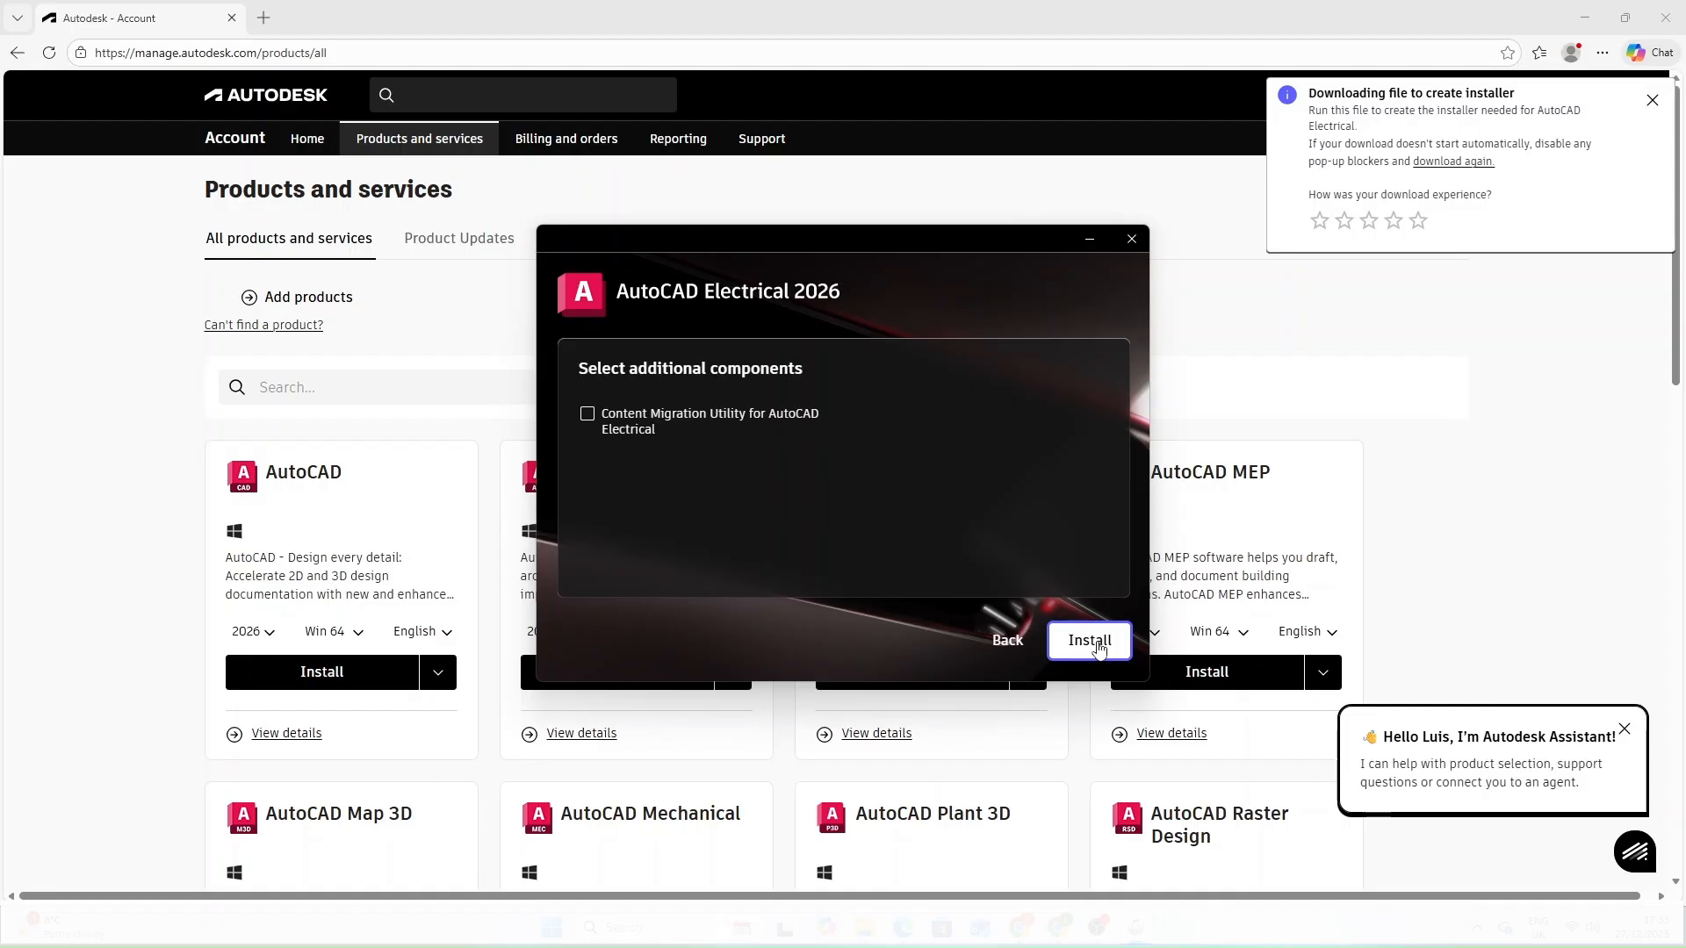
left_click(1097, 647)
left_click(1089, 641)
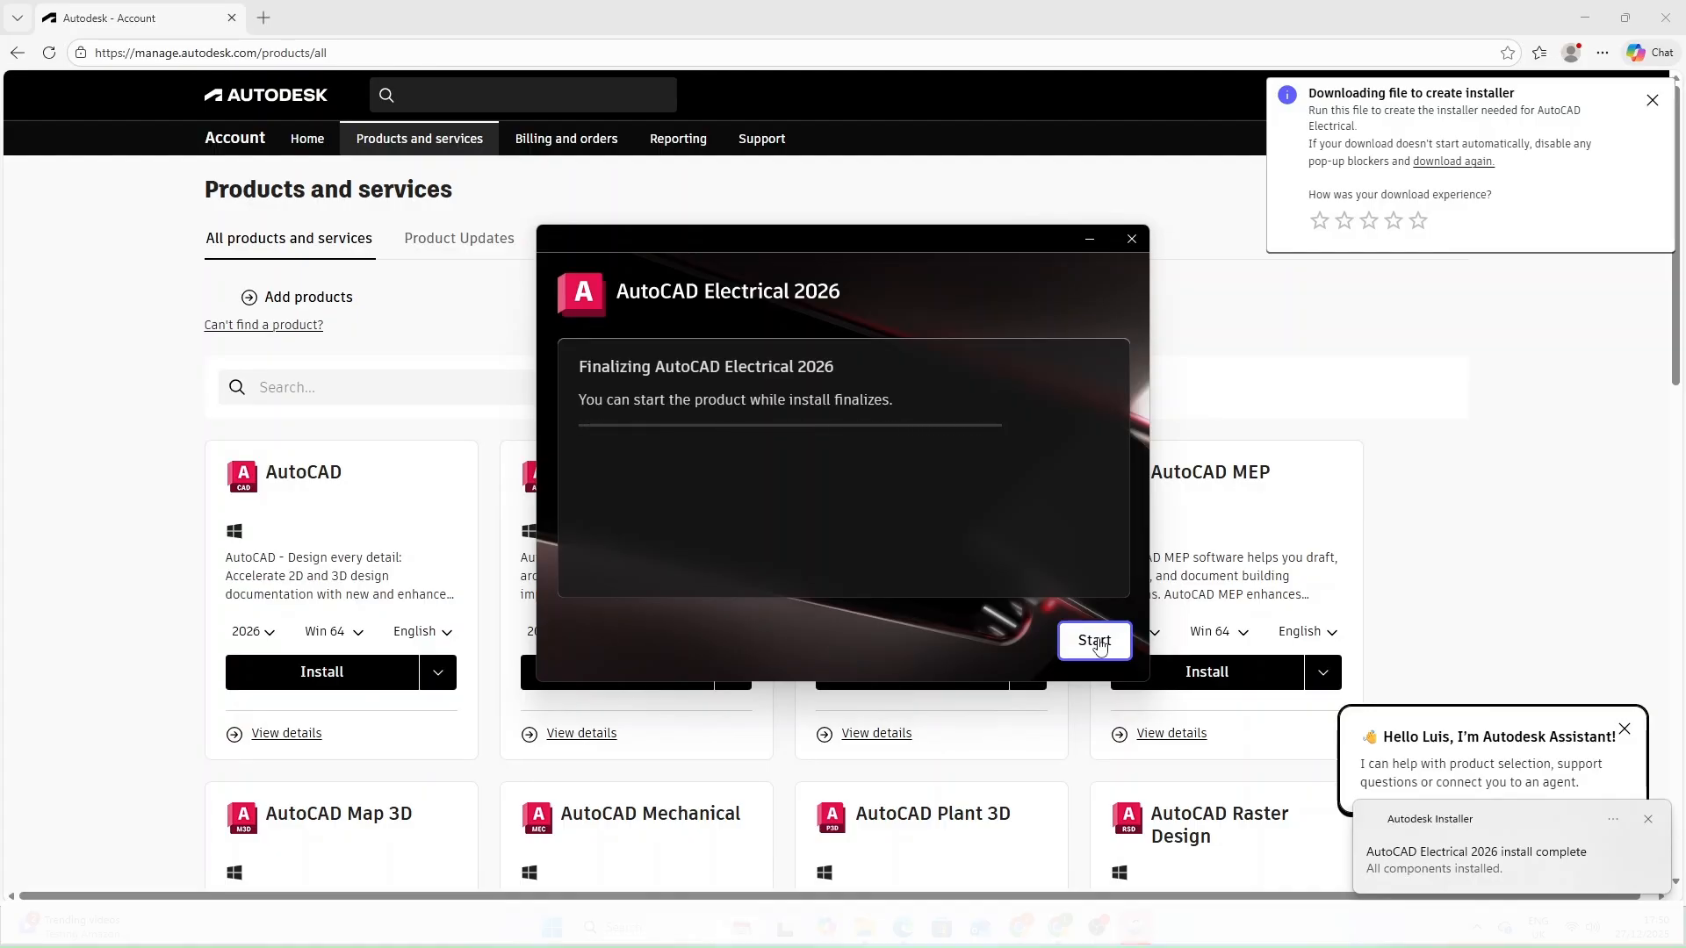
Step: Start AutoCAD Electrical 2026 and choose Sign in with your Autodesk ID
left_click(1095, 641)
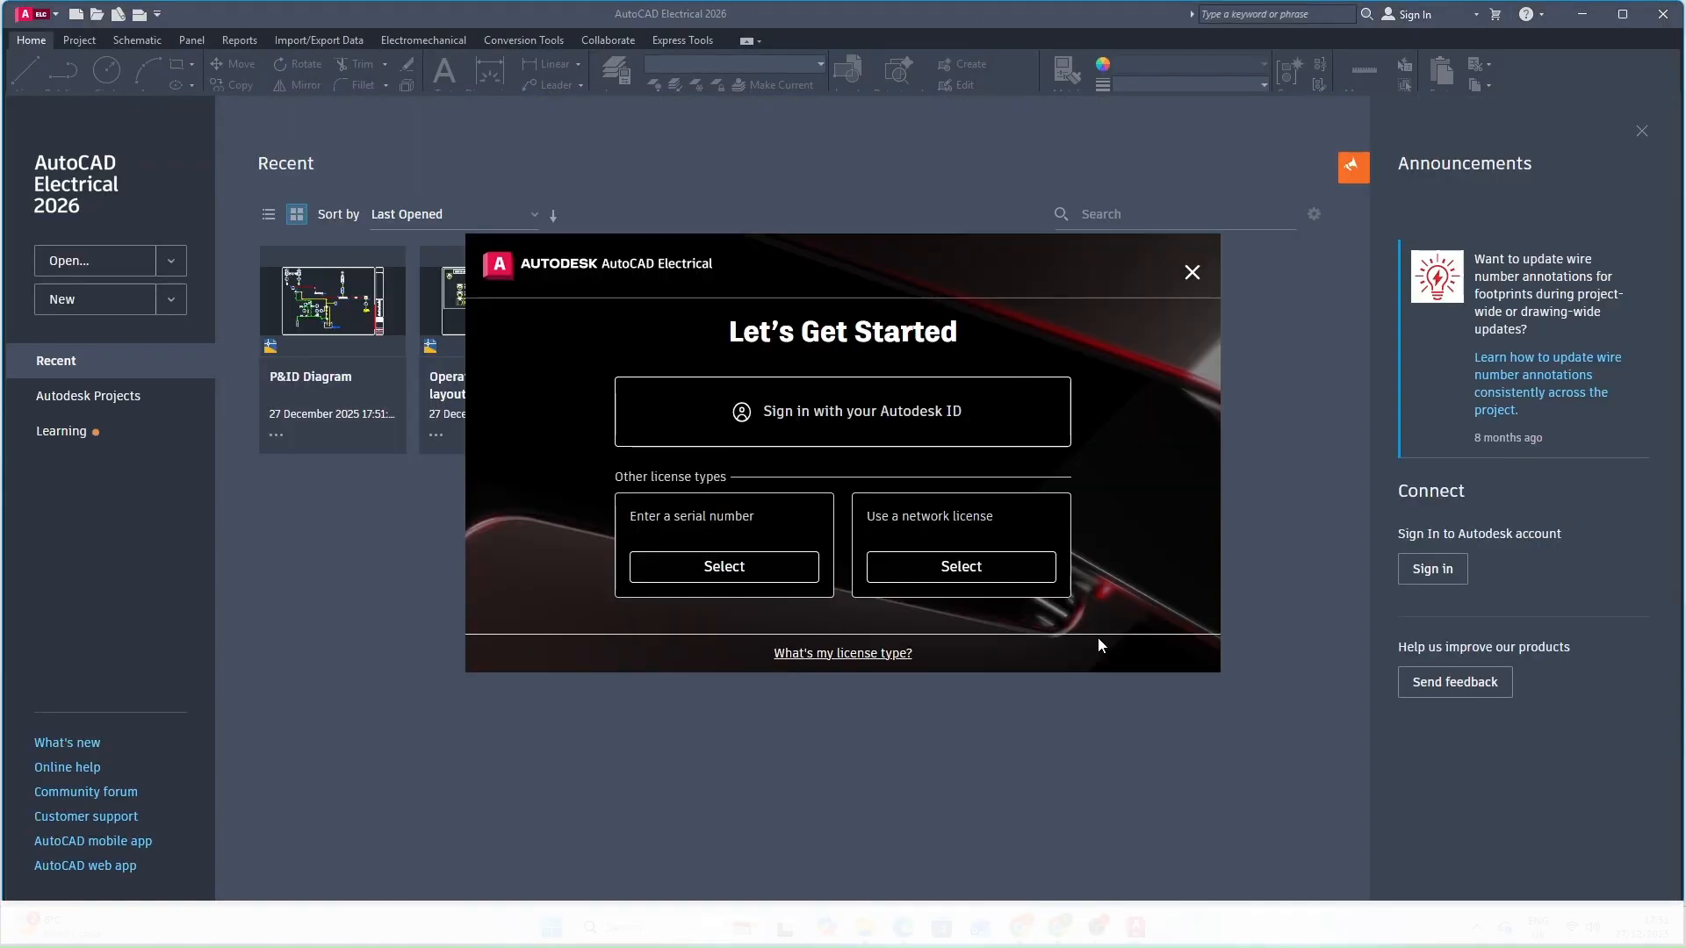
left_click(836, 411)
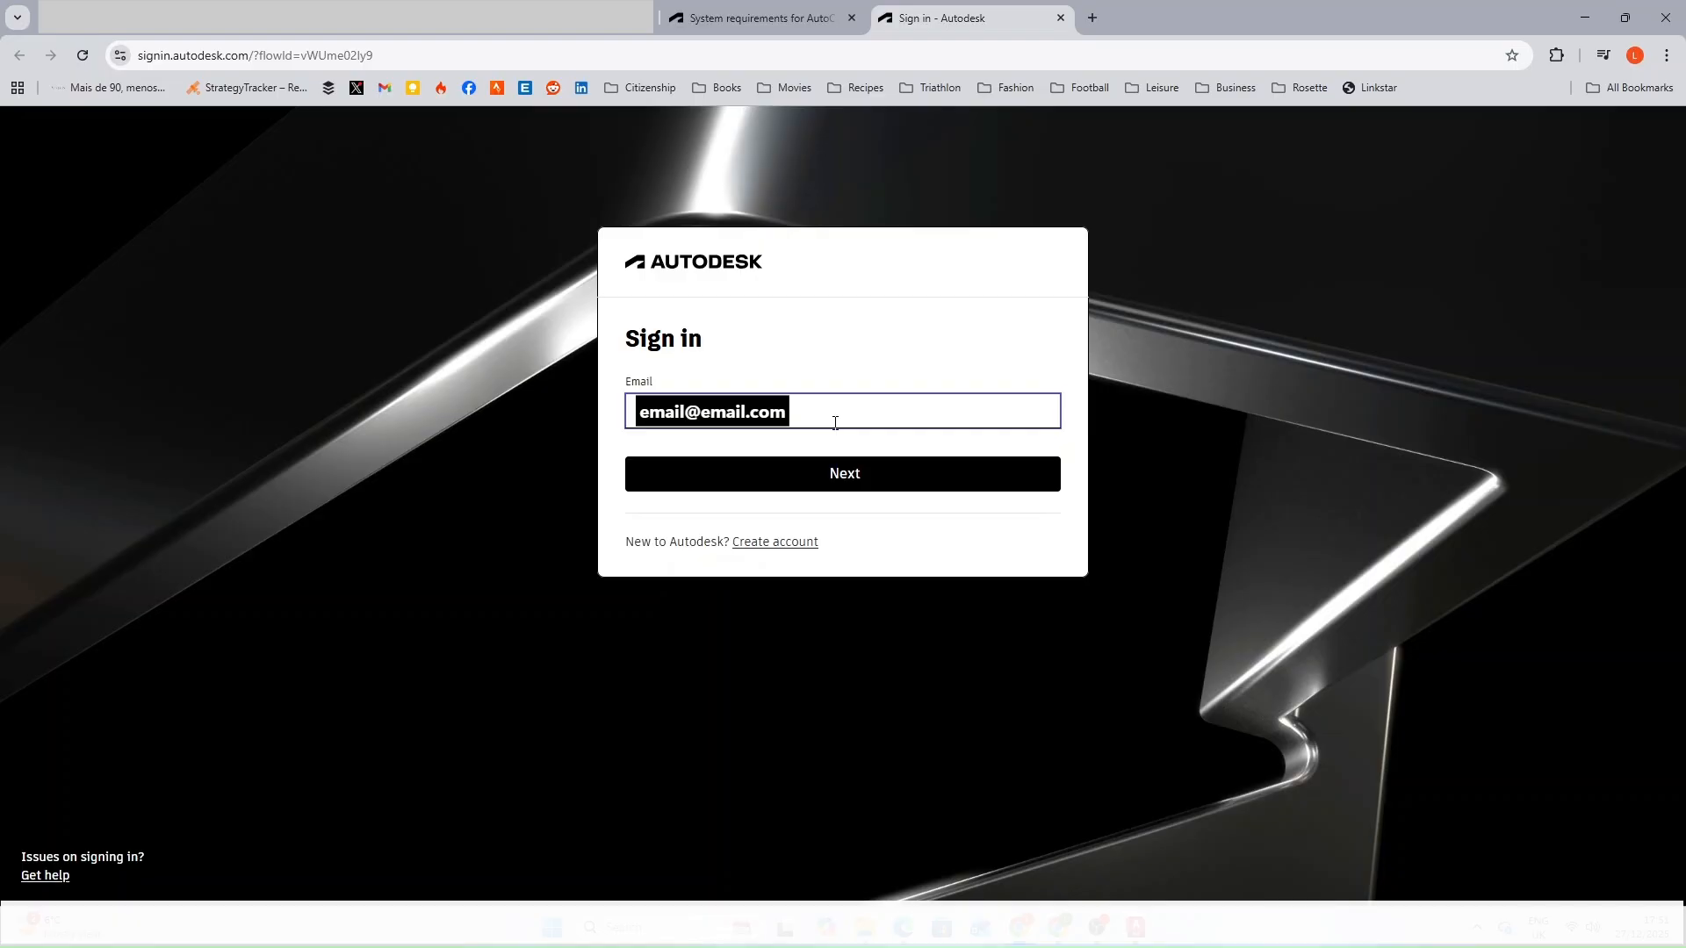
Step: Sign in with the account e-mail and password, staying signed in for 30 days
left_click(843, 474)
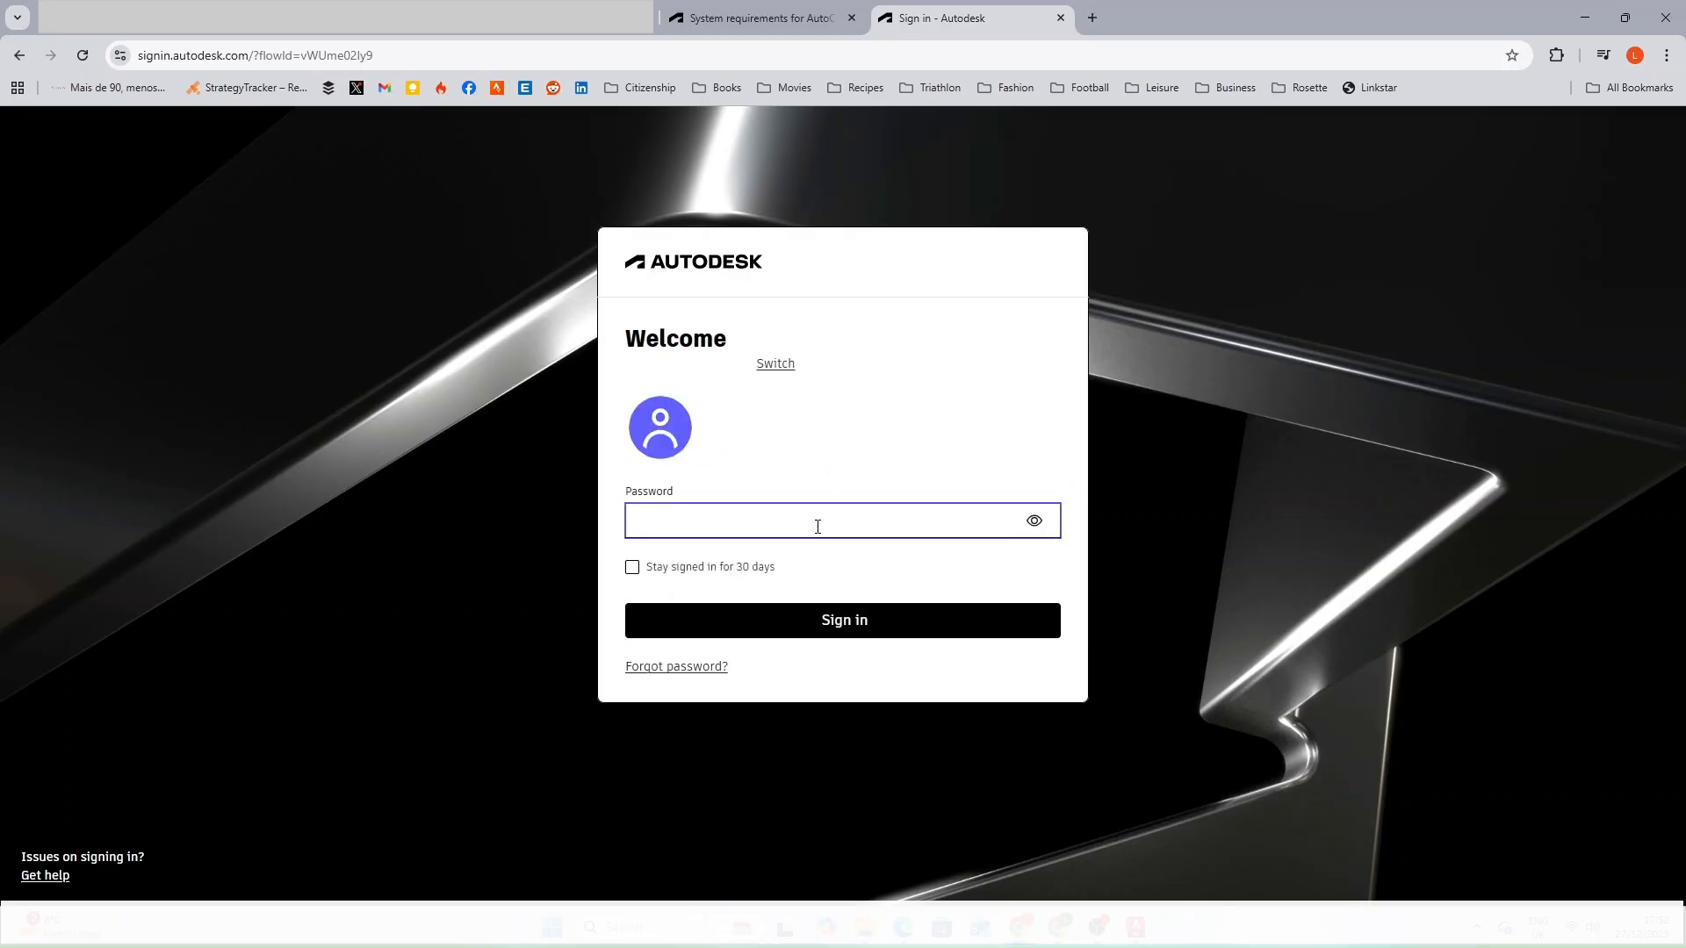
type("**********")
left_click(707, 569)
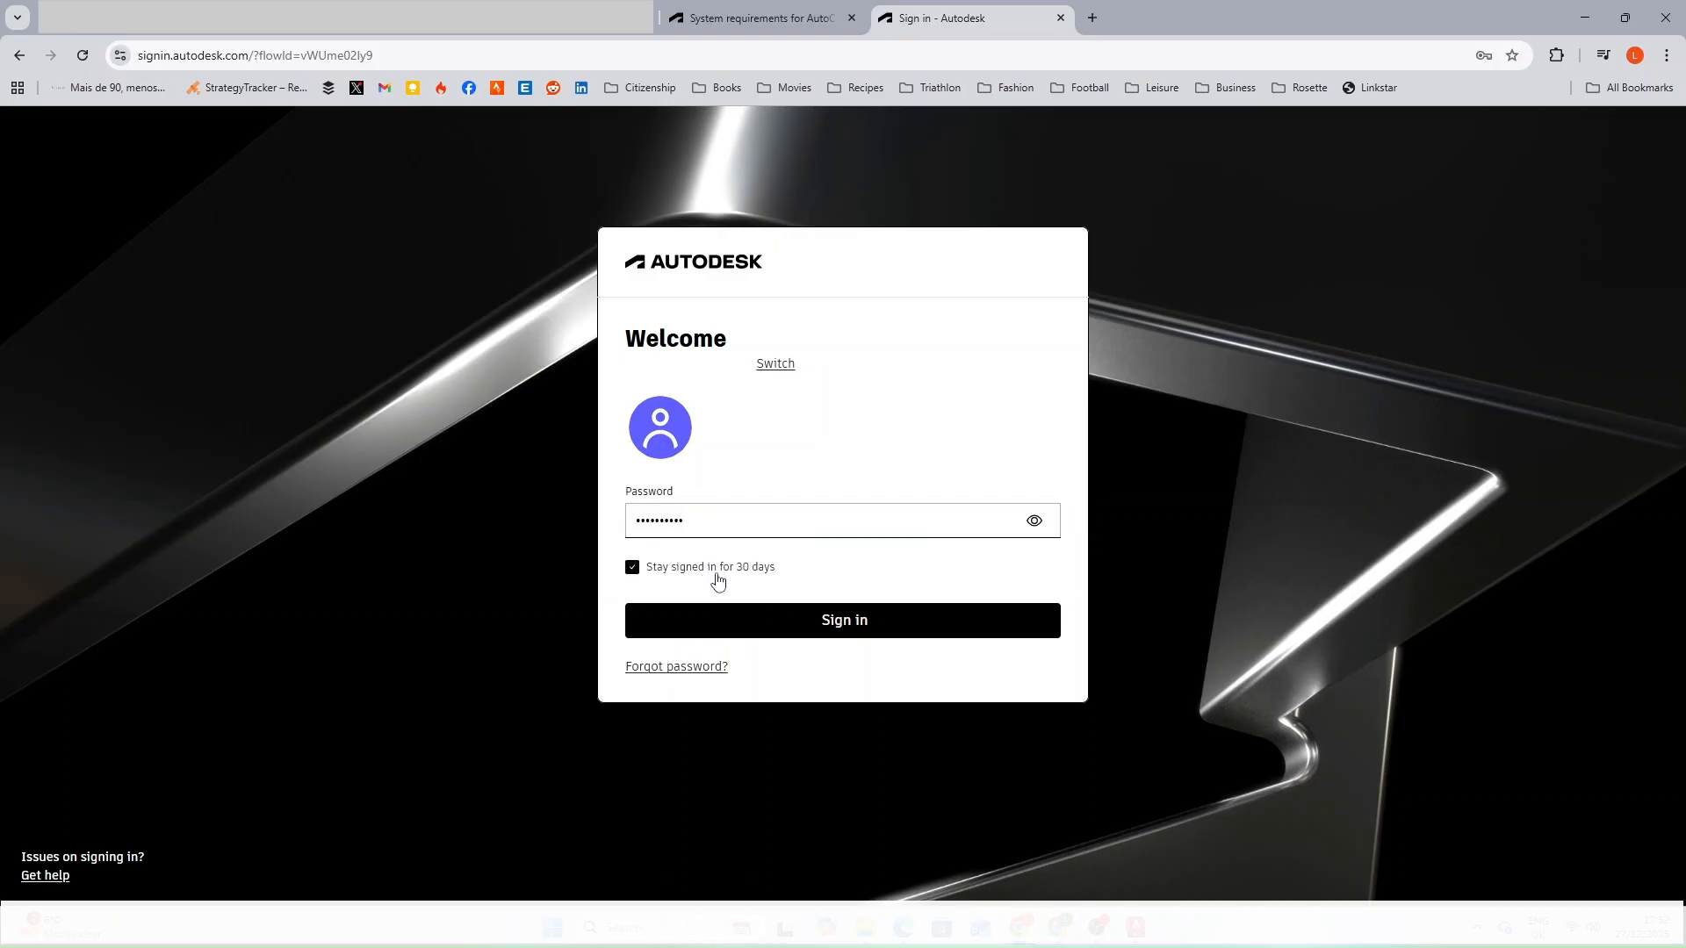
left_click(799, 619)
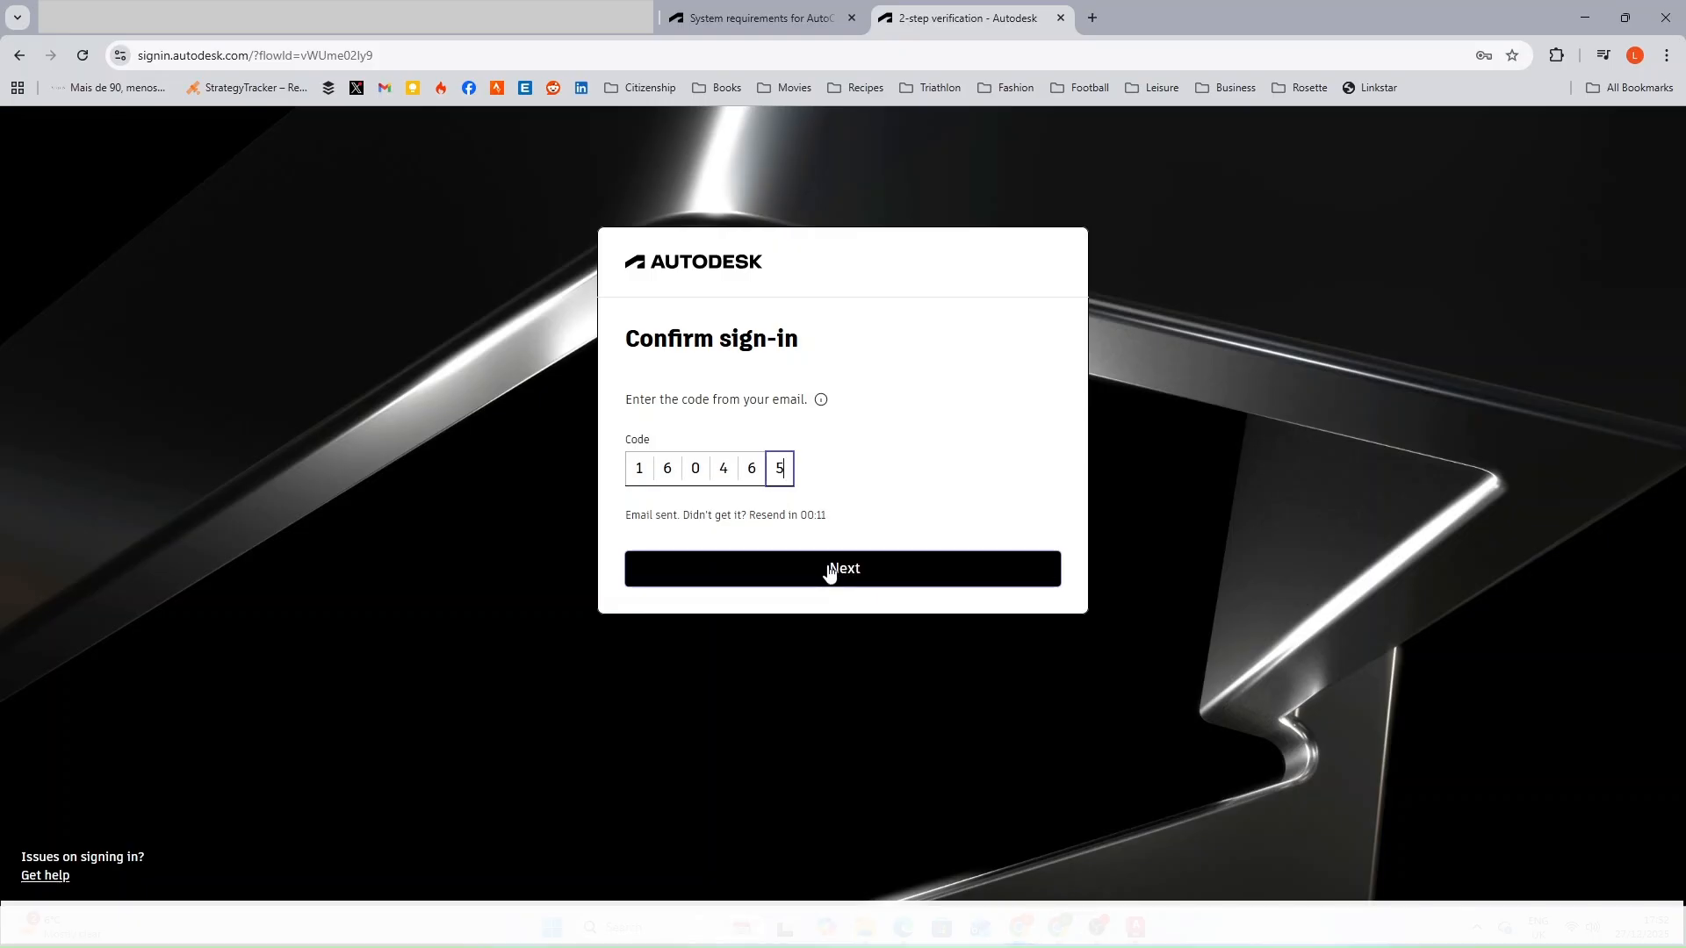
Step: Submit the emailed code, trust this device, and confirm the backup code is saved
left_click(829, 571)
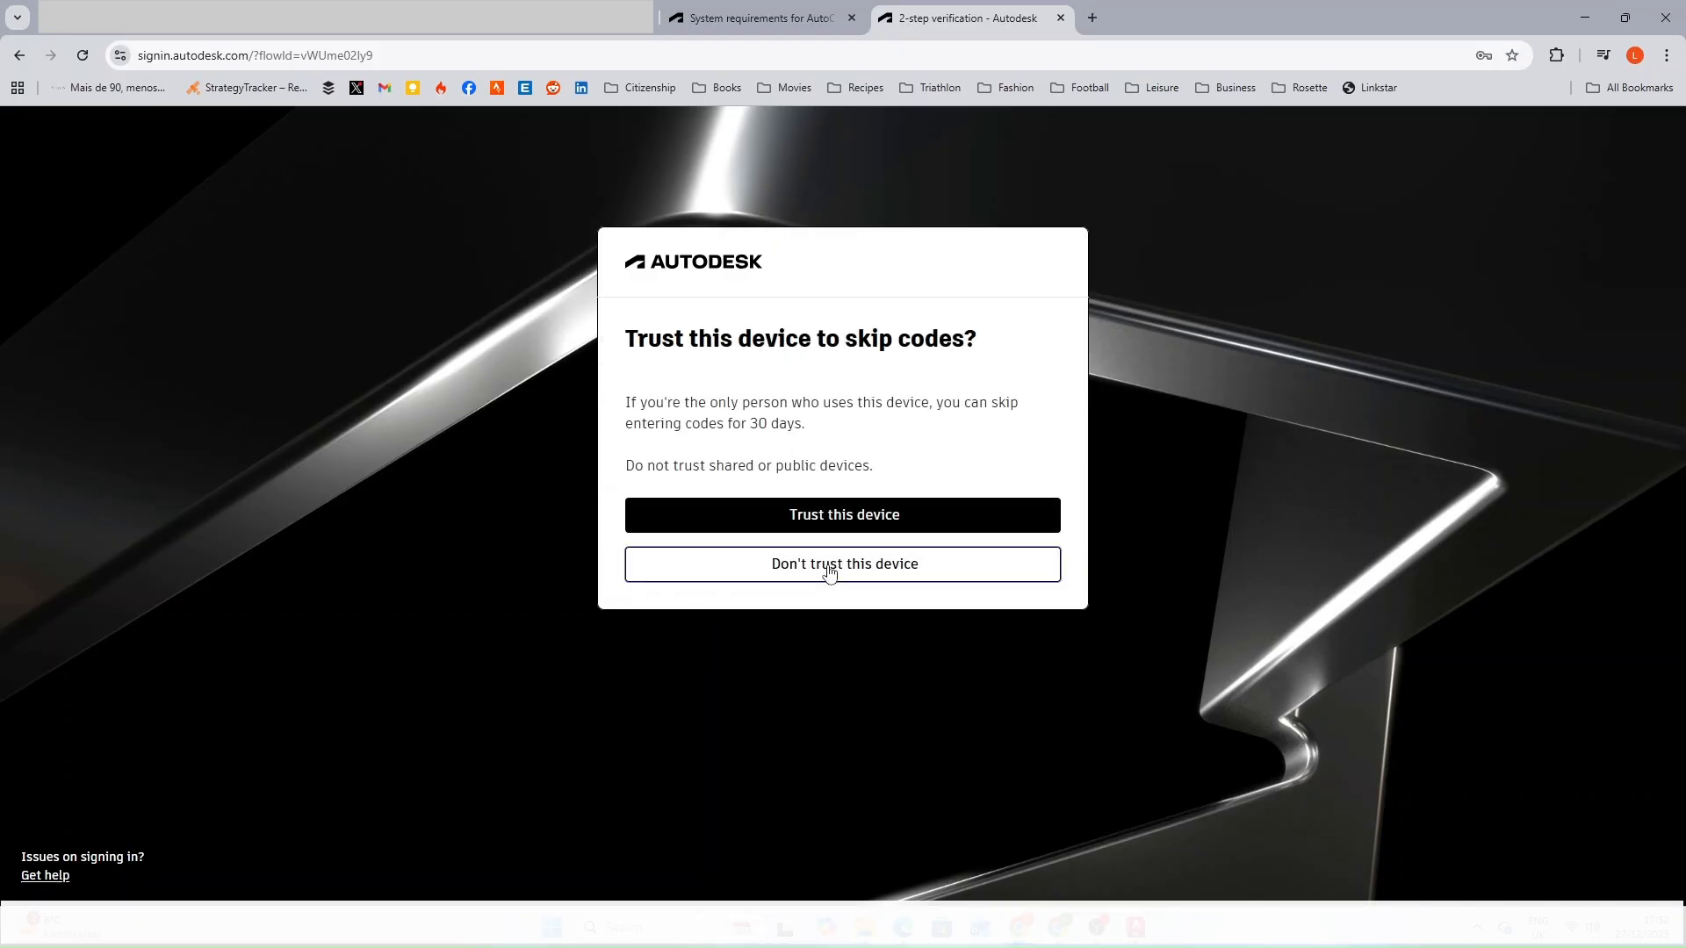
left_click(850, 517)
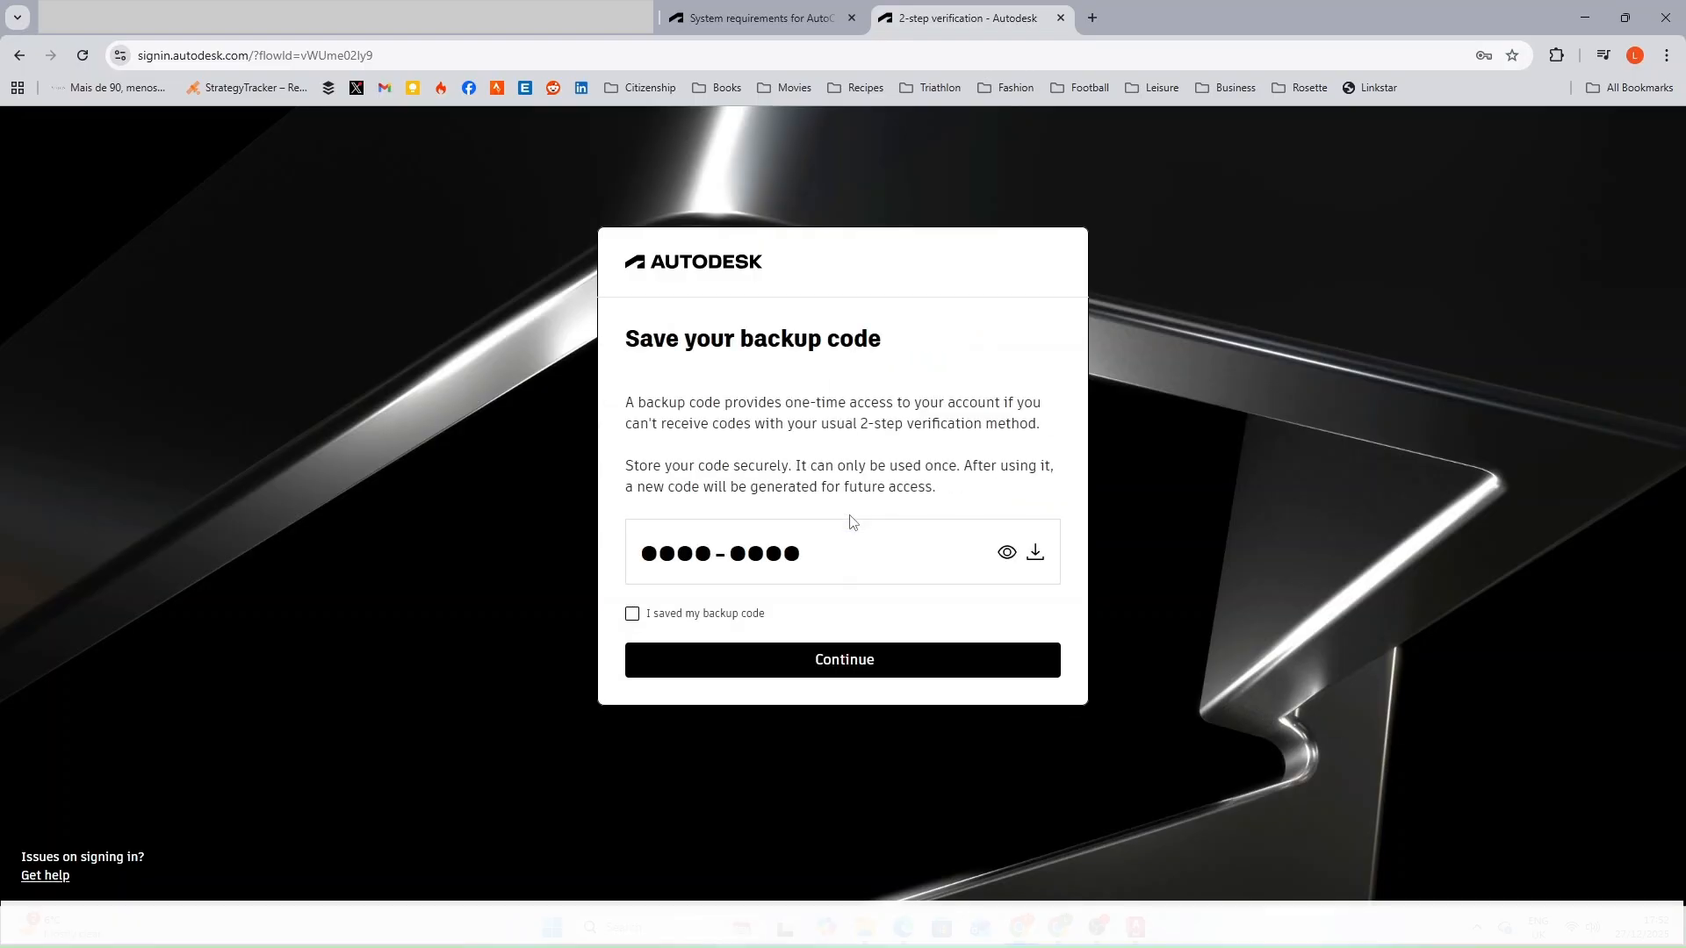
left_click(1007, 552)
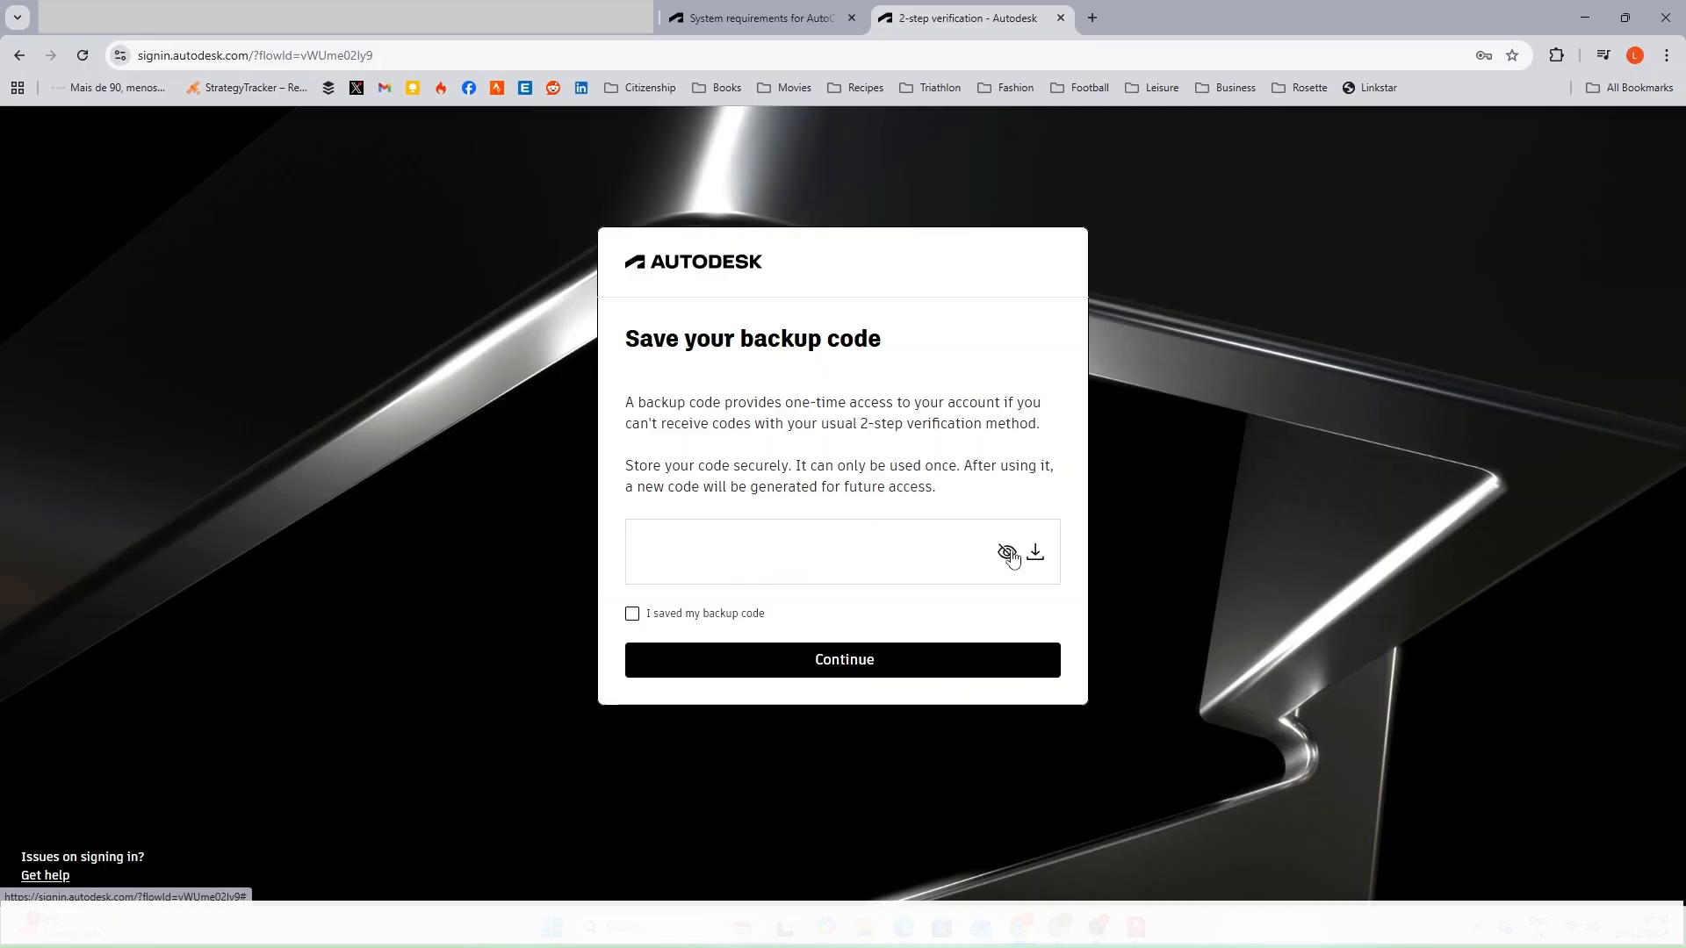
left_click(720, 614)
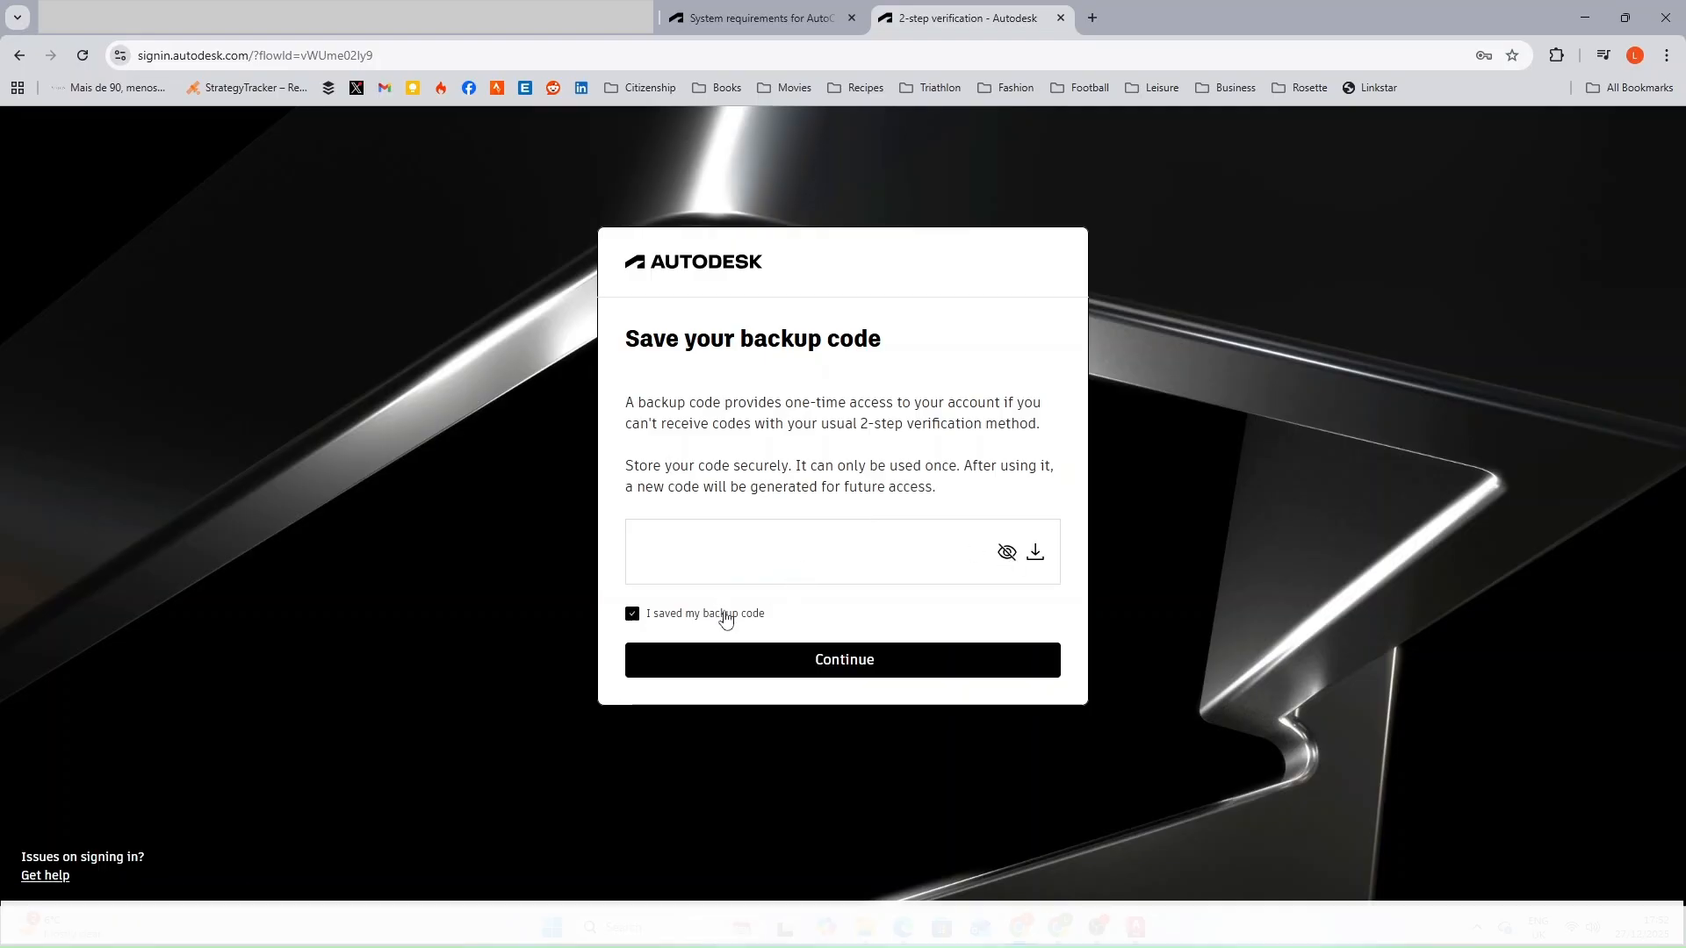
left_click(824, 658)
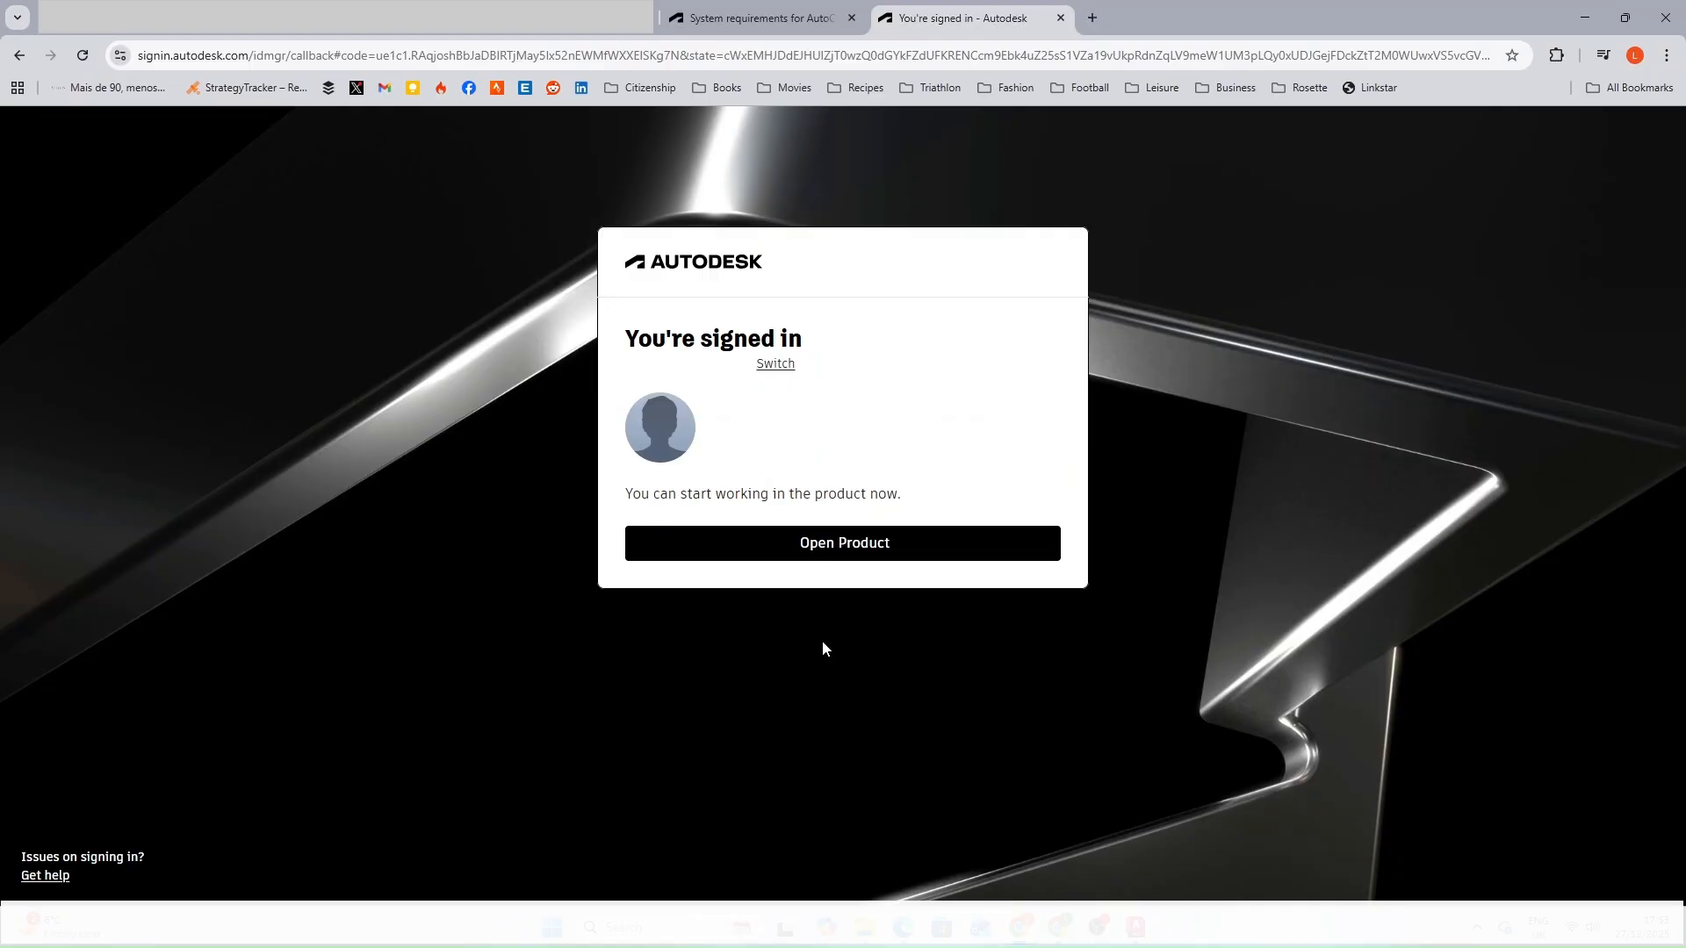
Step: Open the product and let Chrome hand the sign-in to Autodesk Identity Manager
left_click(859, 546)
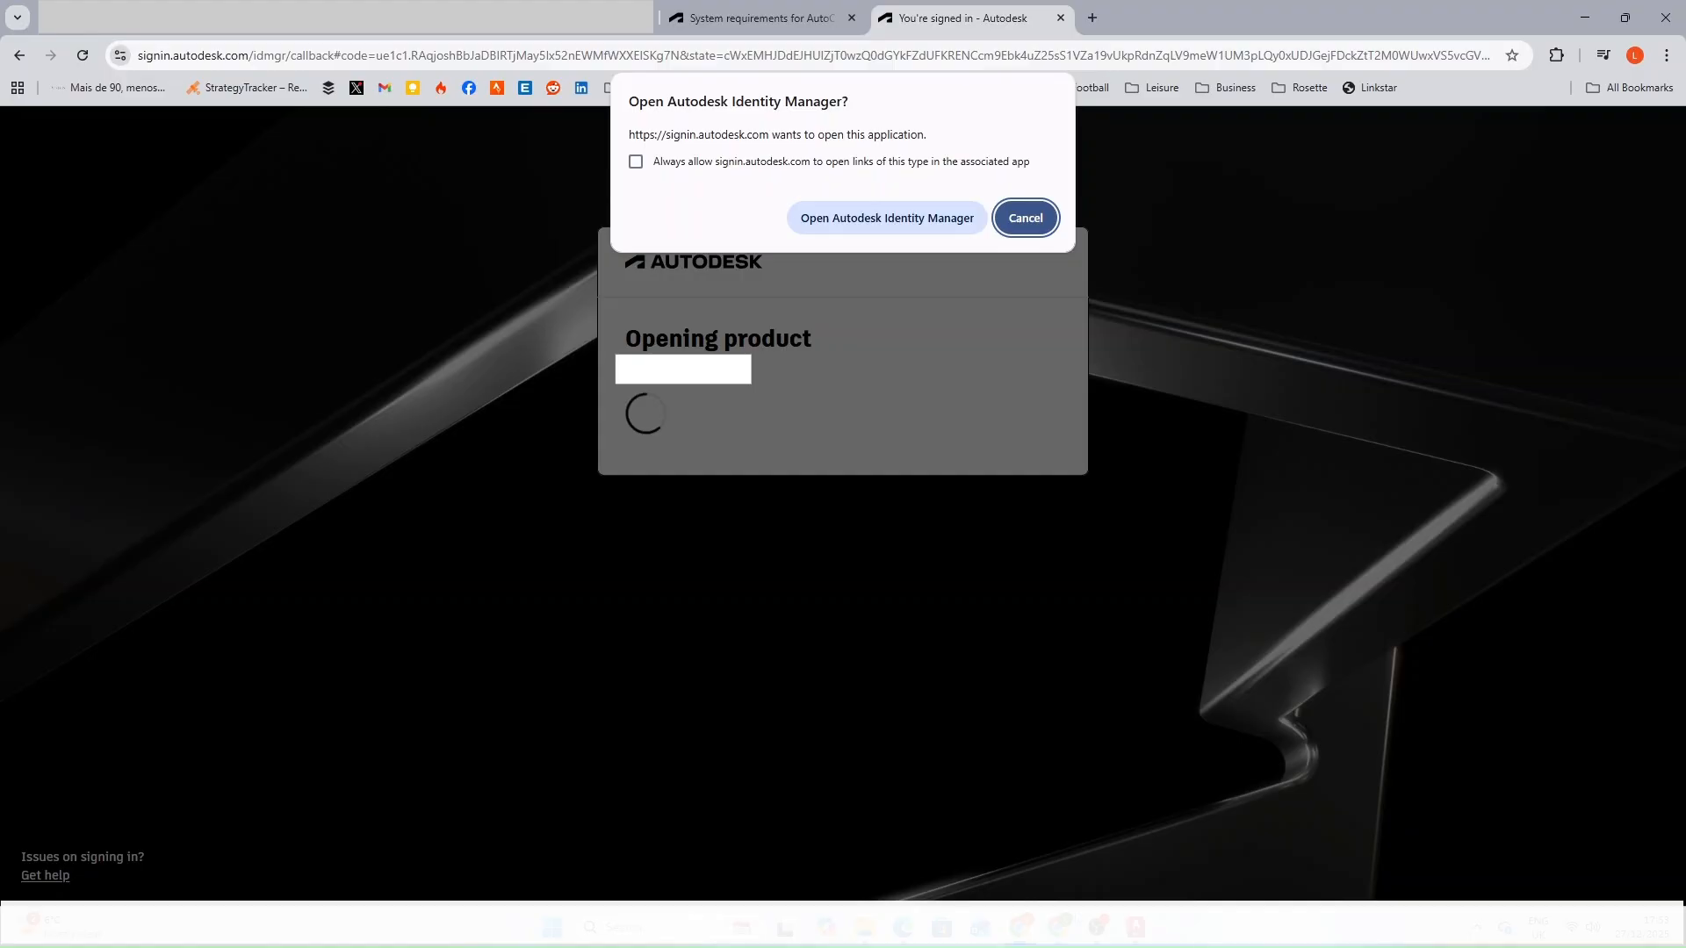
mouse_move(1136, 927)
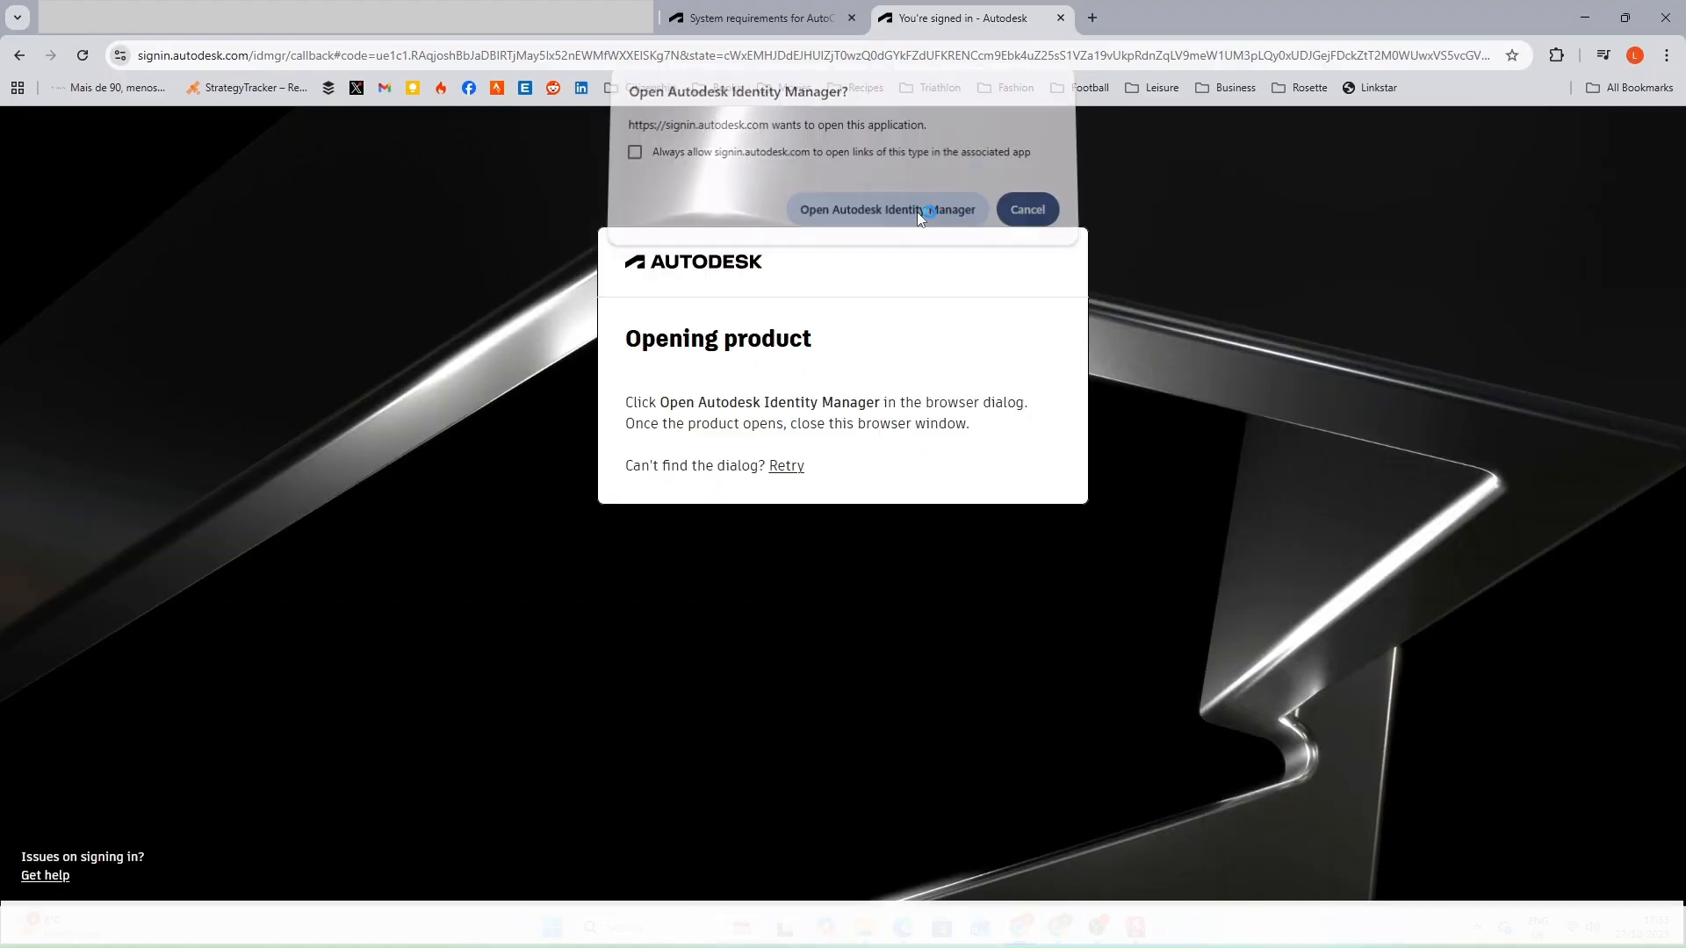
left_click(917, 212)
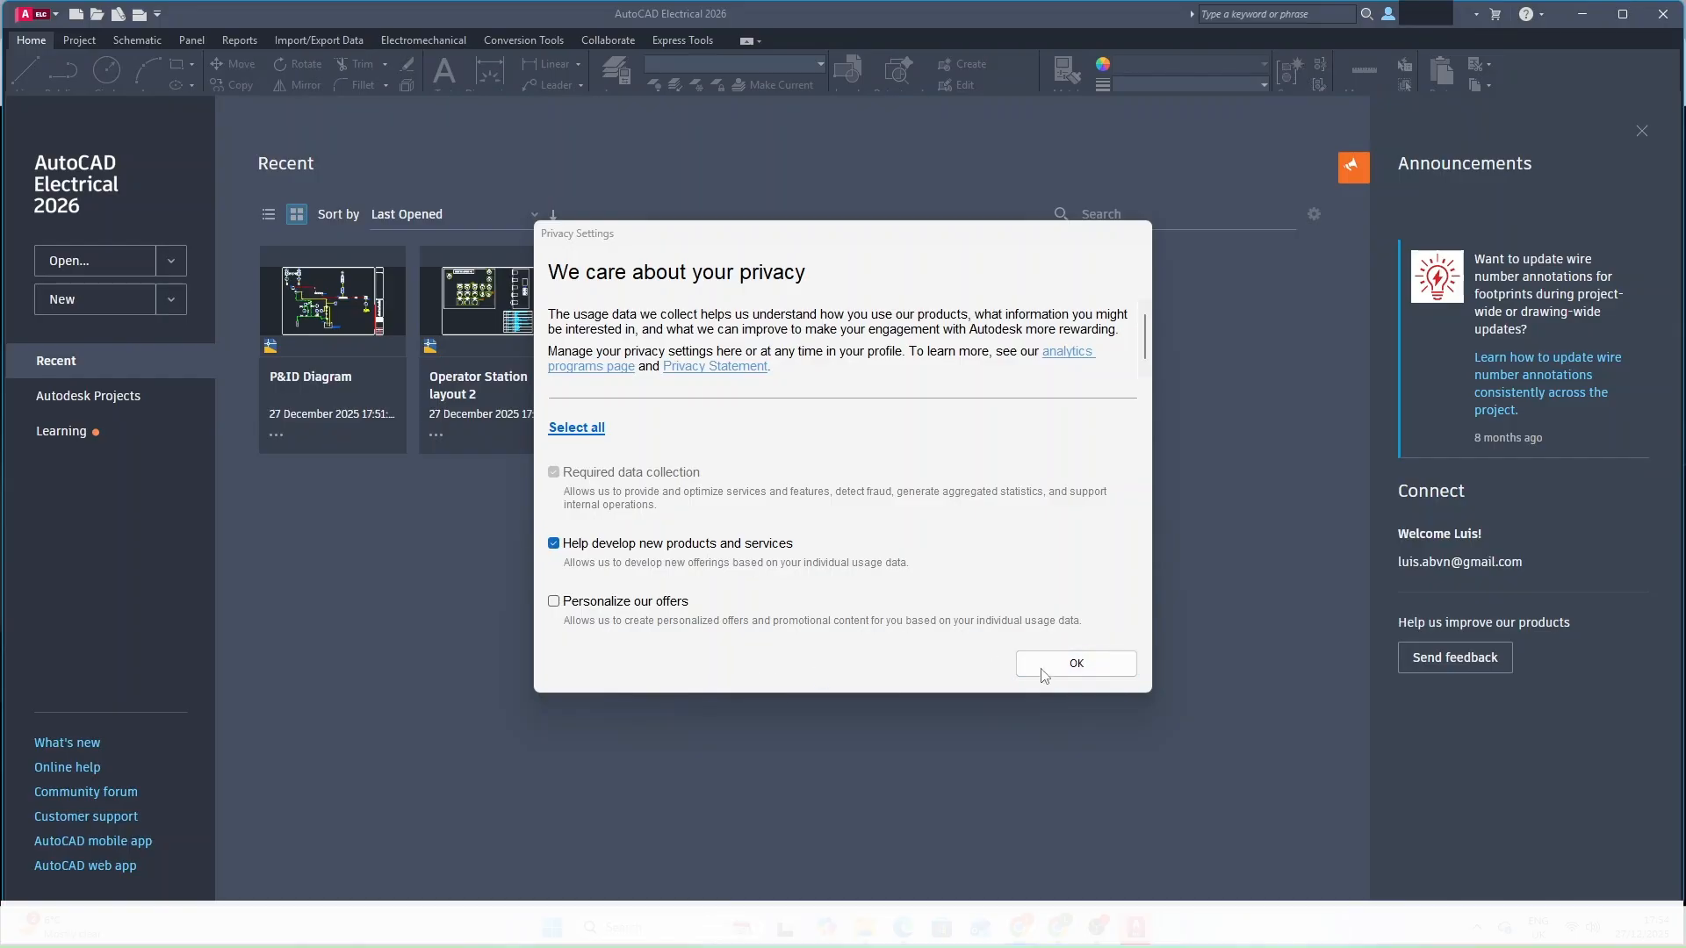
Step: Accept the default privacy settings with OK
left_click(1079, 665)
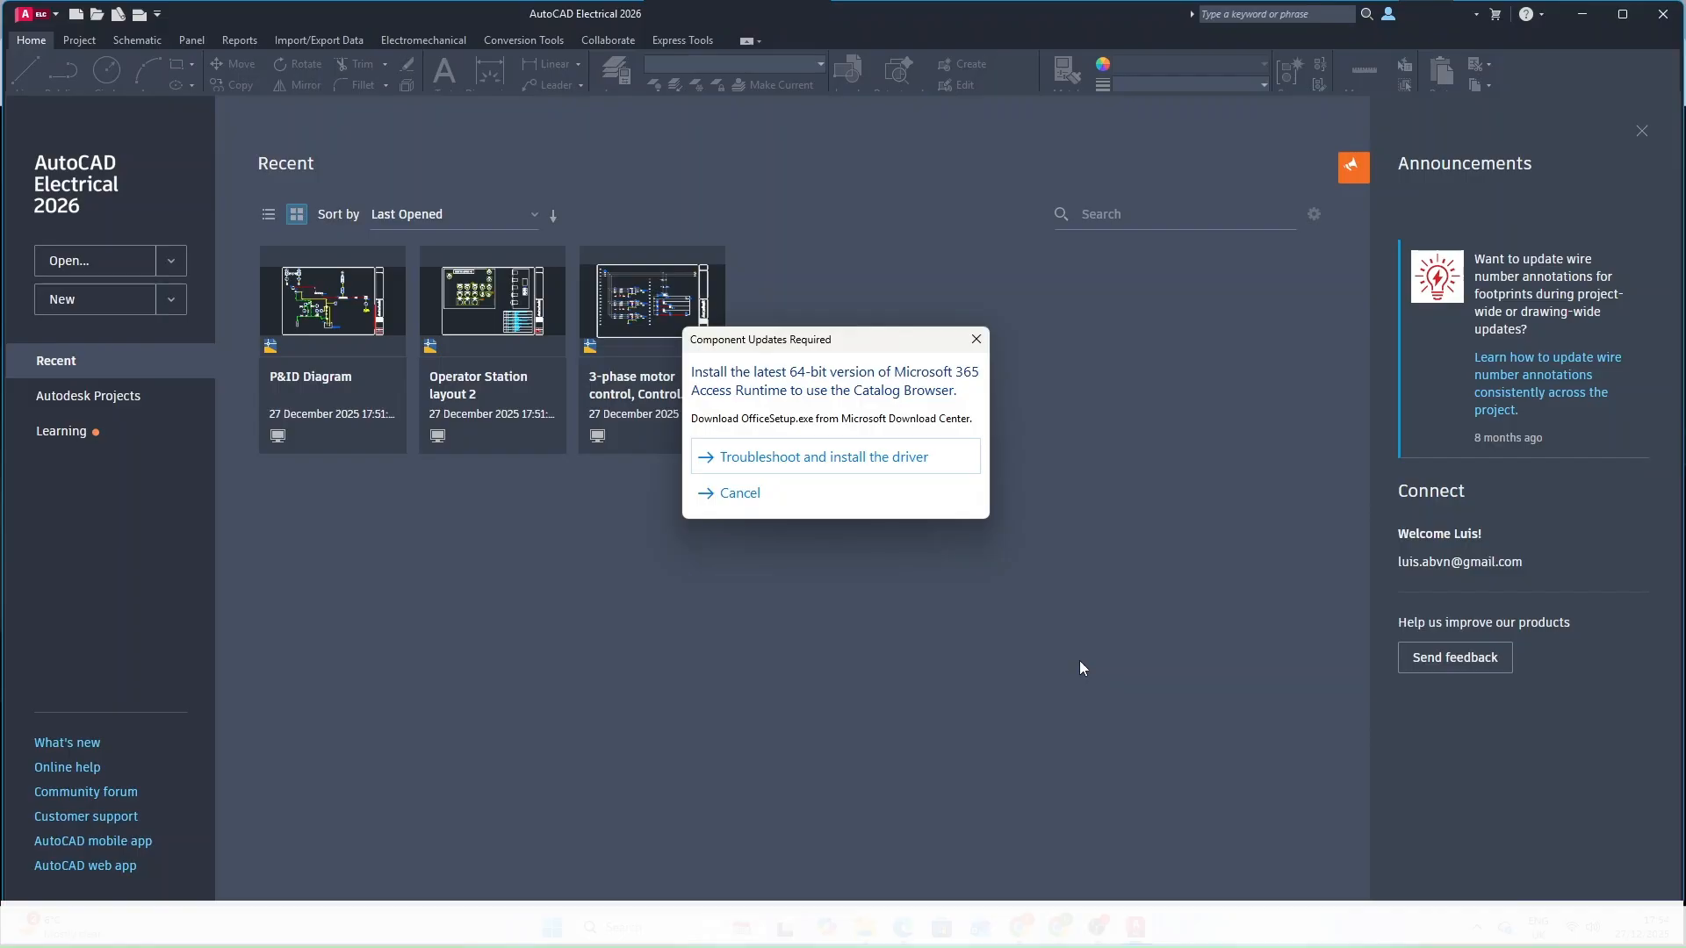
Step: Open the Access Runtime troubleshooting article and scroll to its Solution section
left_click(832, 458)
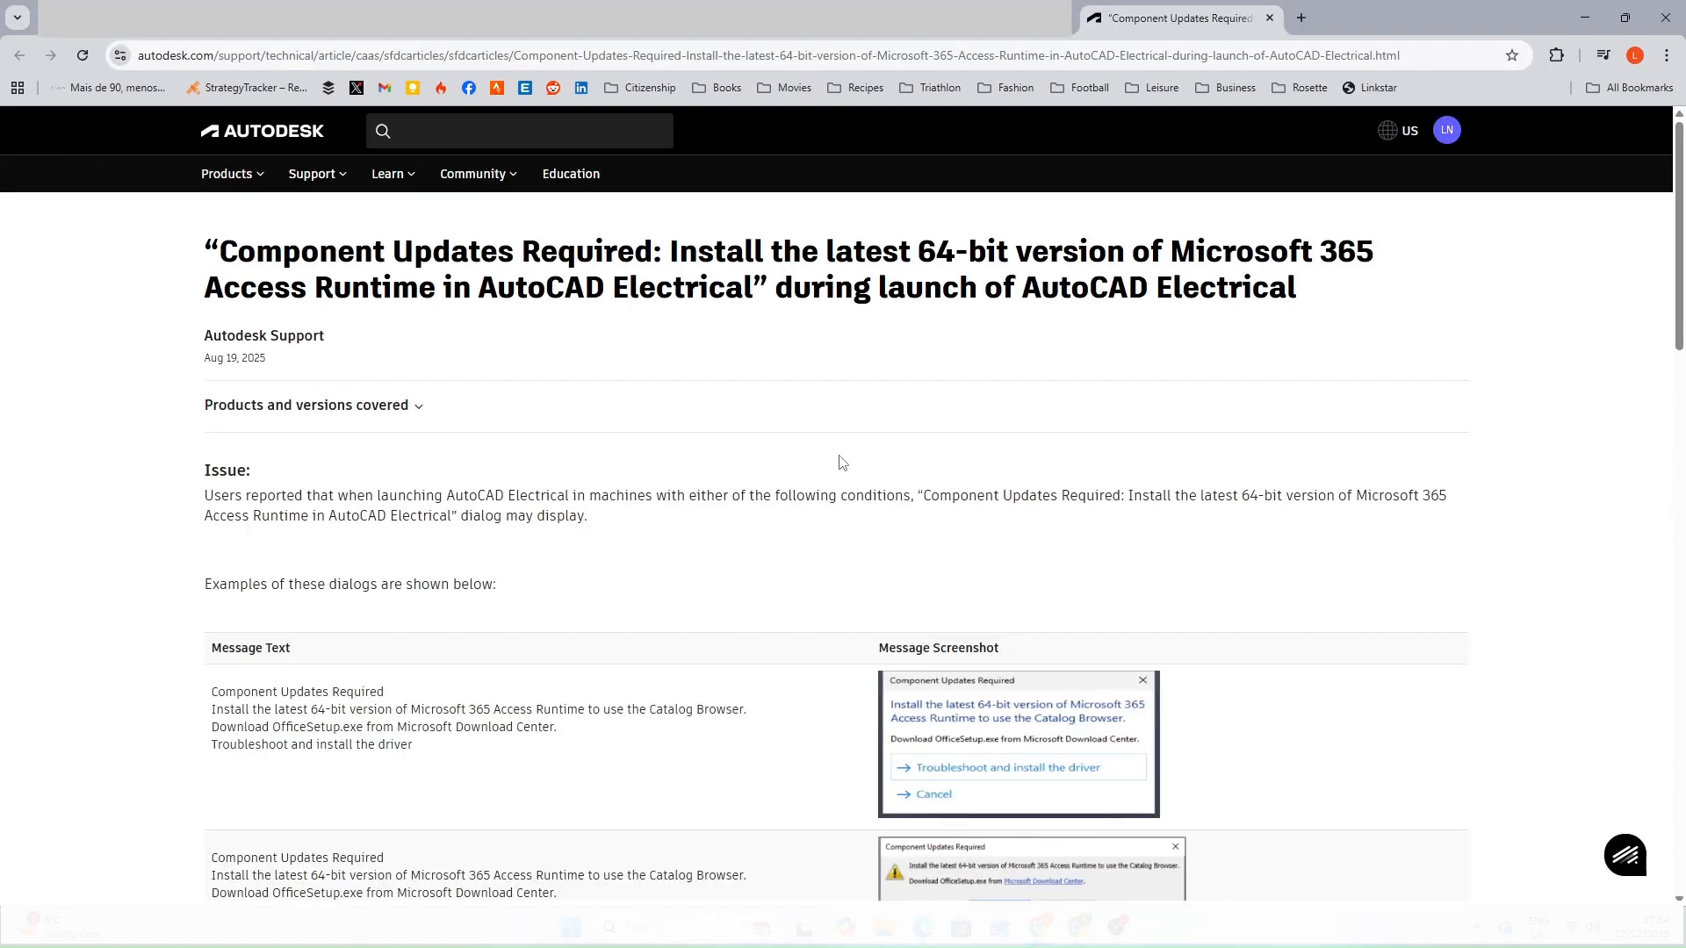
scroll(847, 549, "down", 6)
scroll(847, 551, "down", 10)
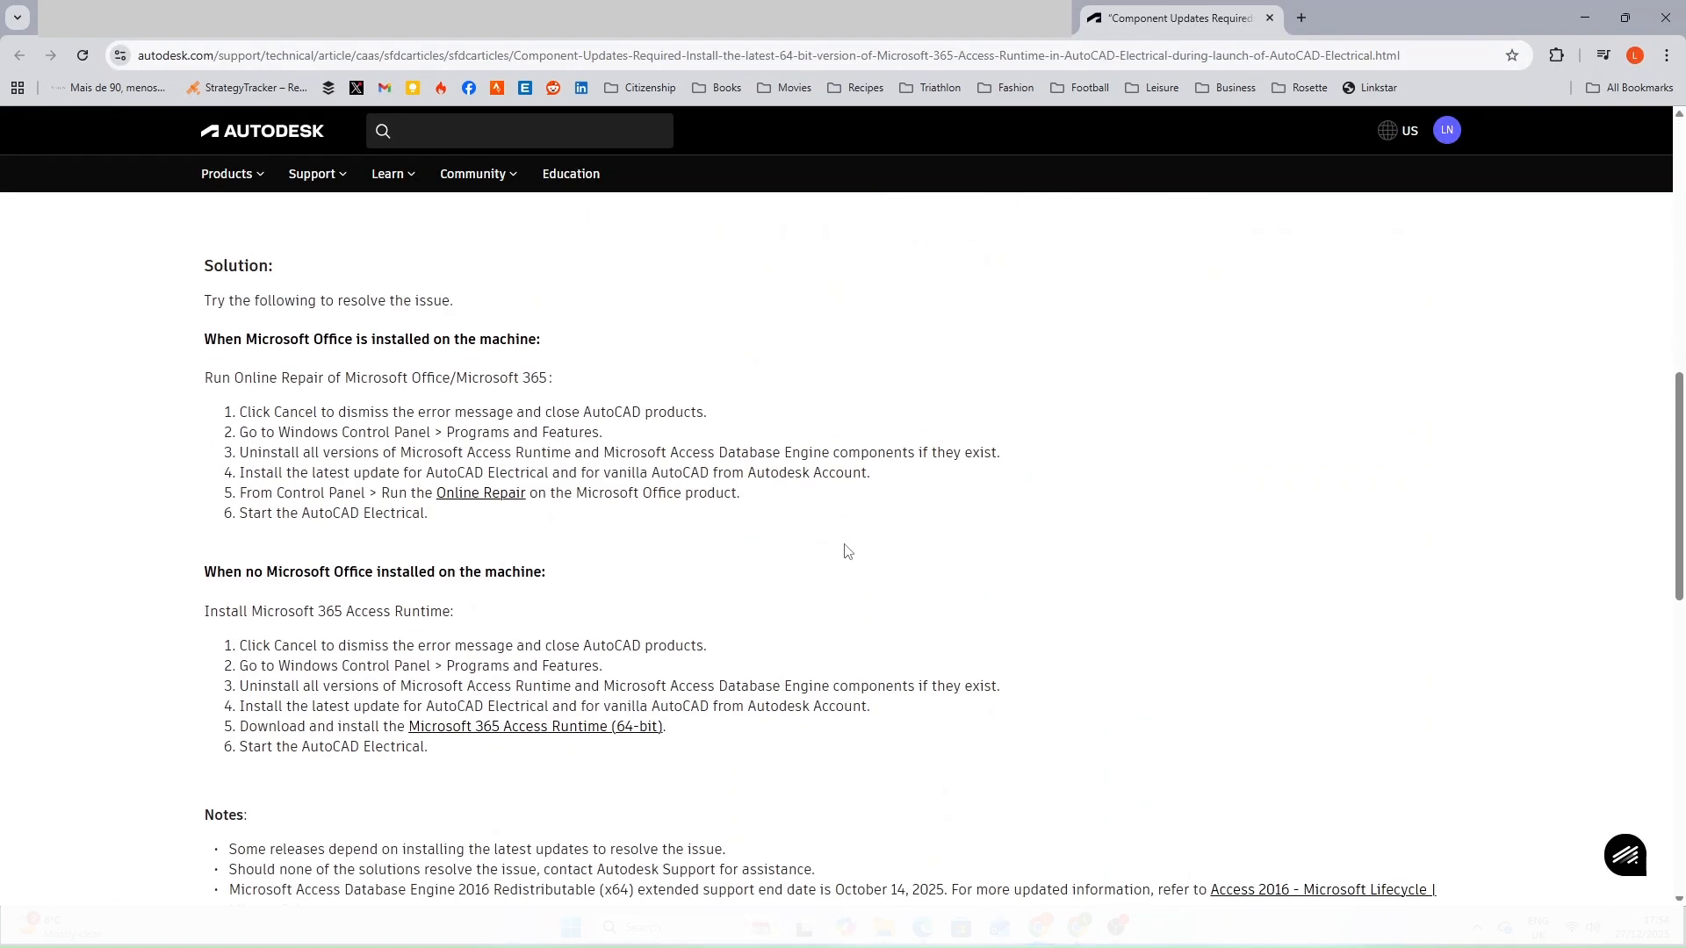
scroll(847, 552, "up", 6)
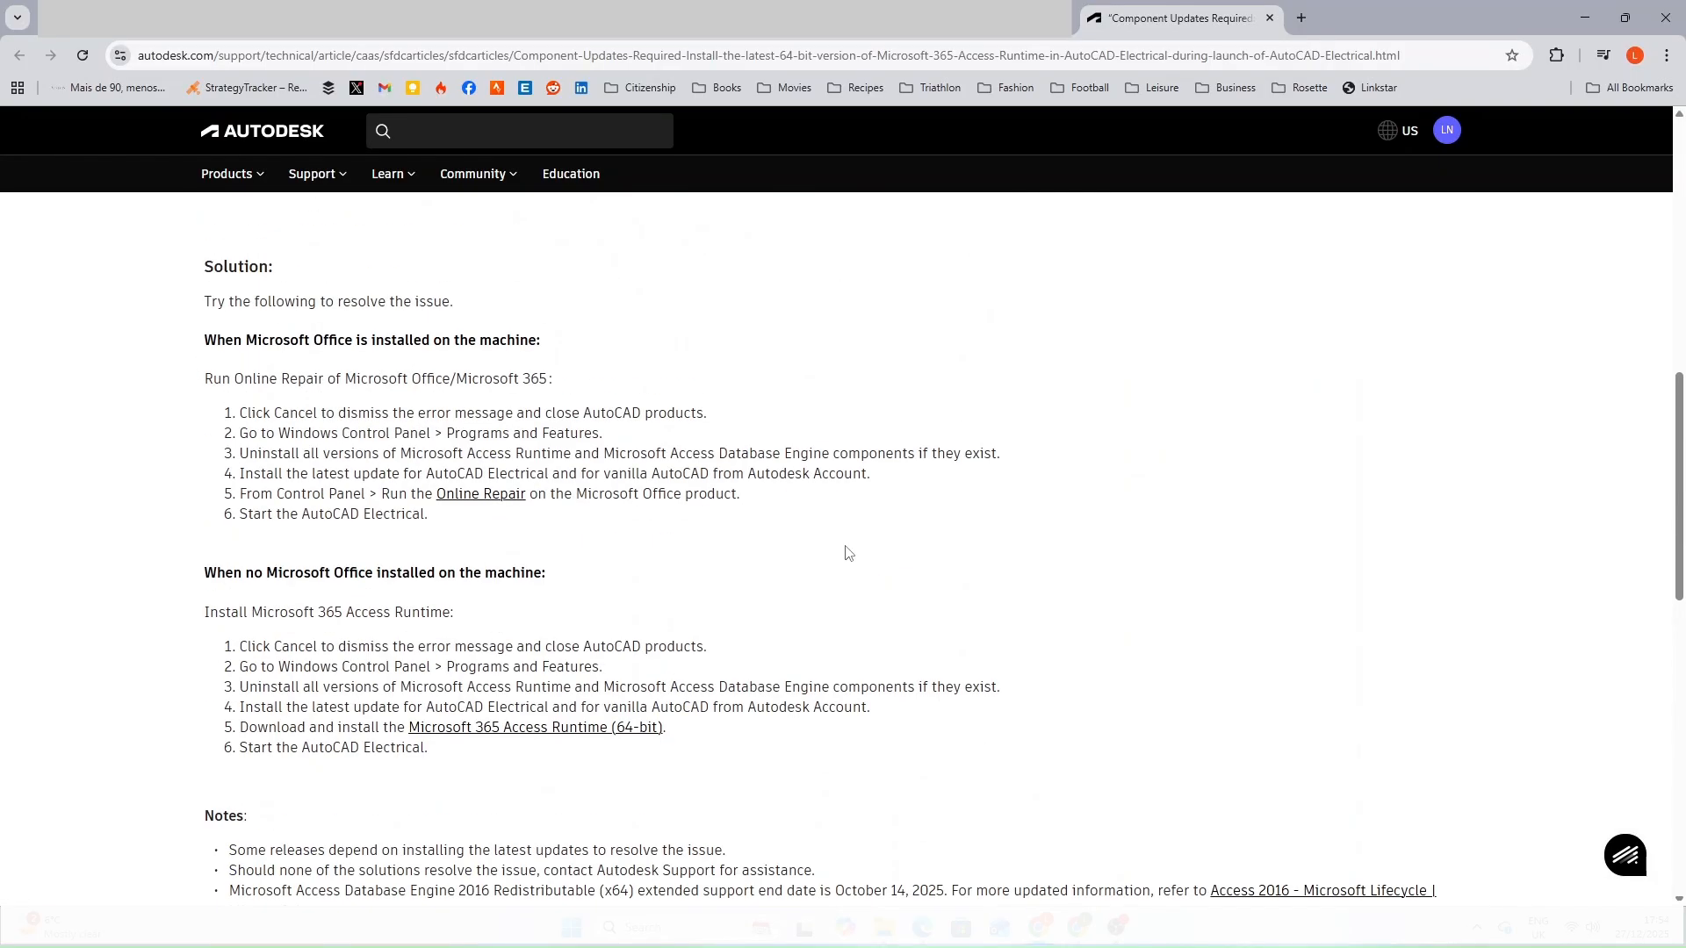
scroll(848, 551, "up", 6)
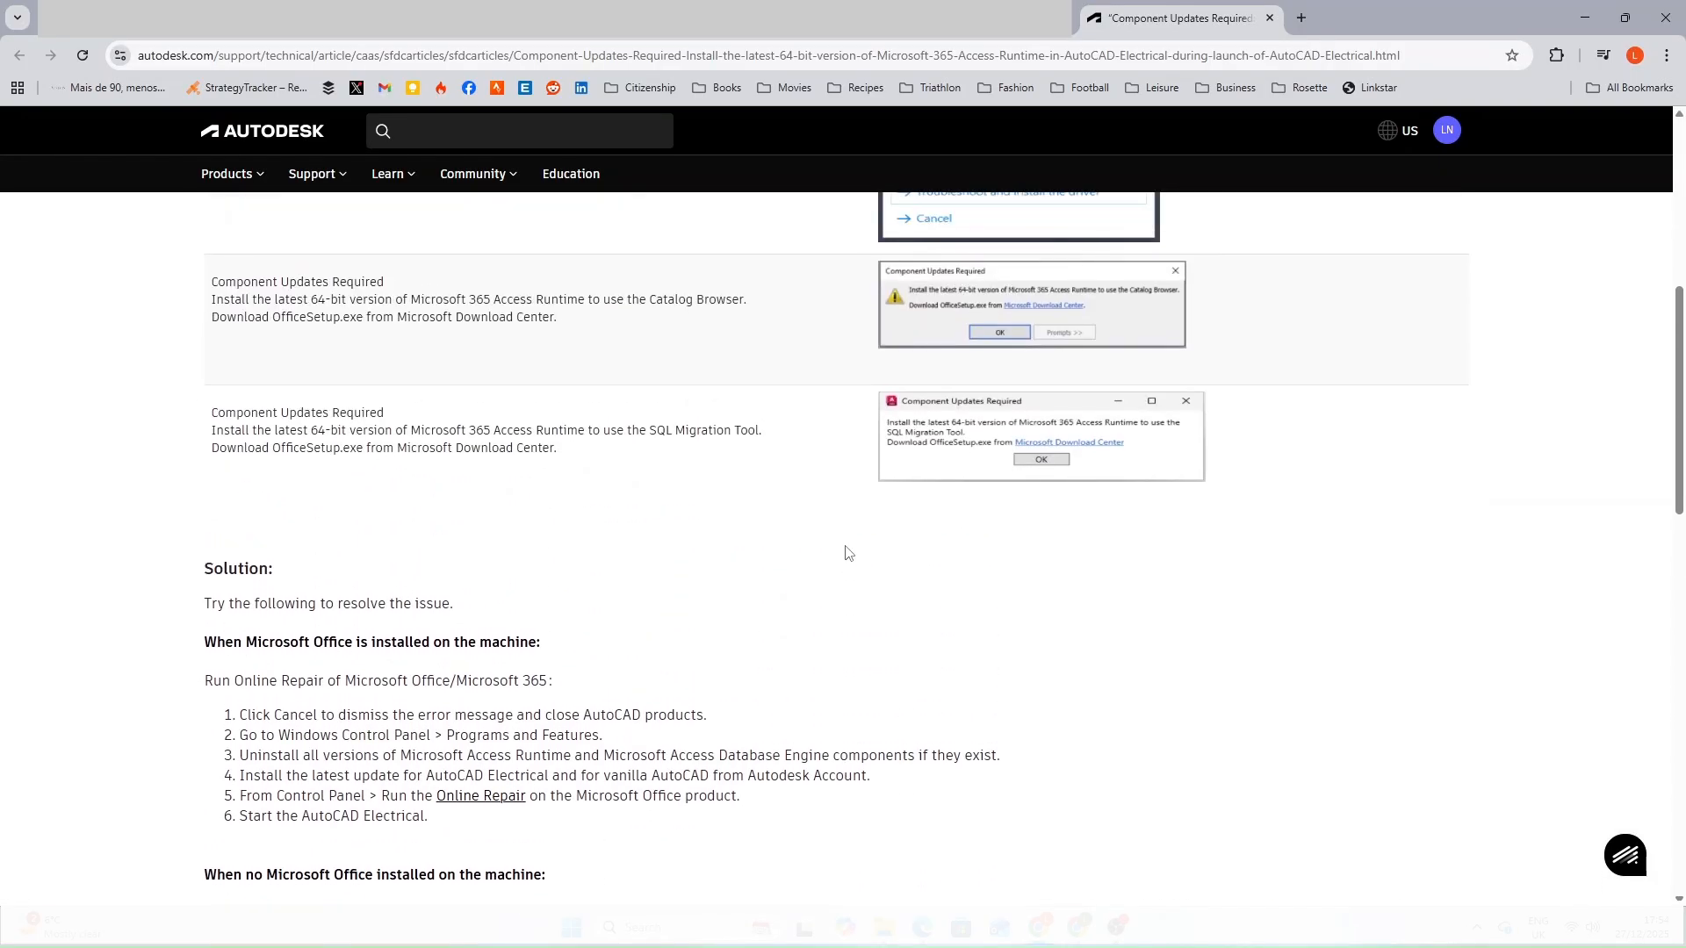
scroll(848, 553, "up", 4)
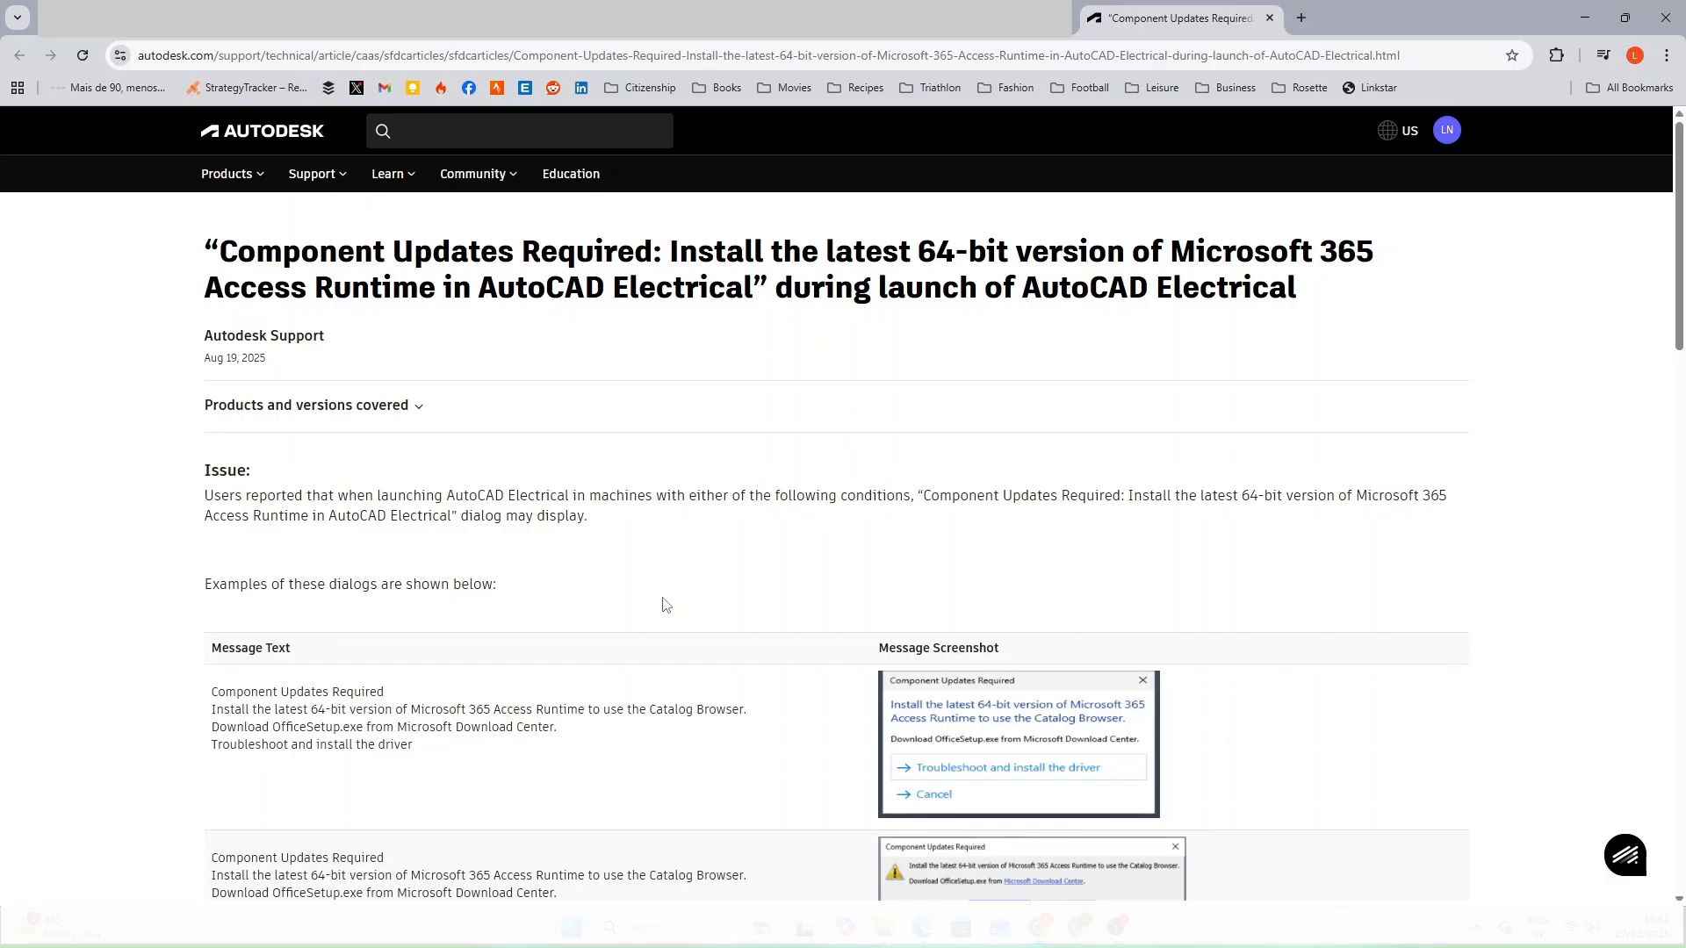
scroll(665, 605, "down", 3)
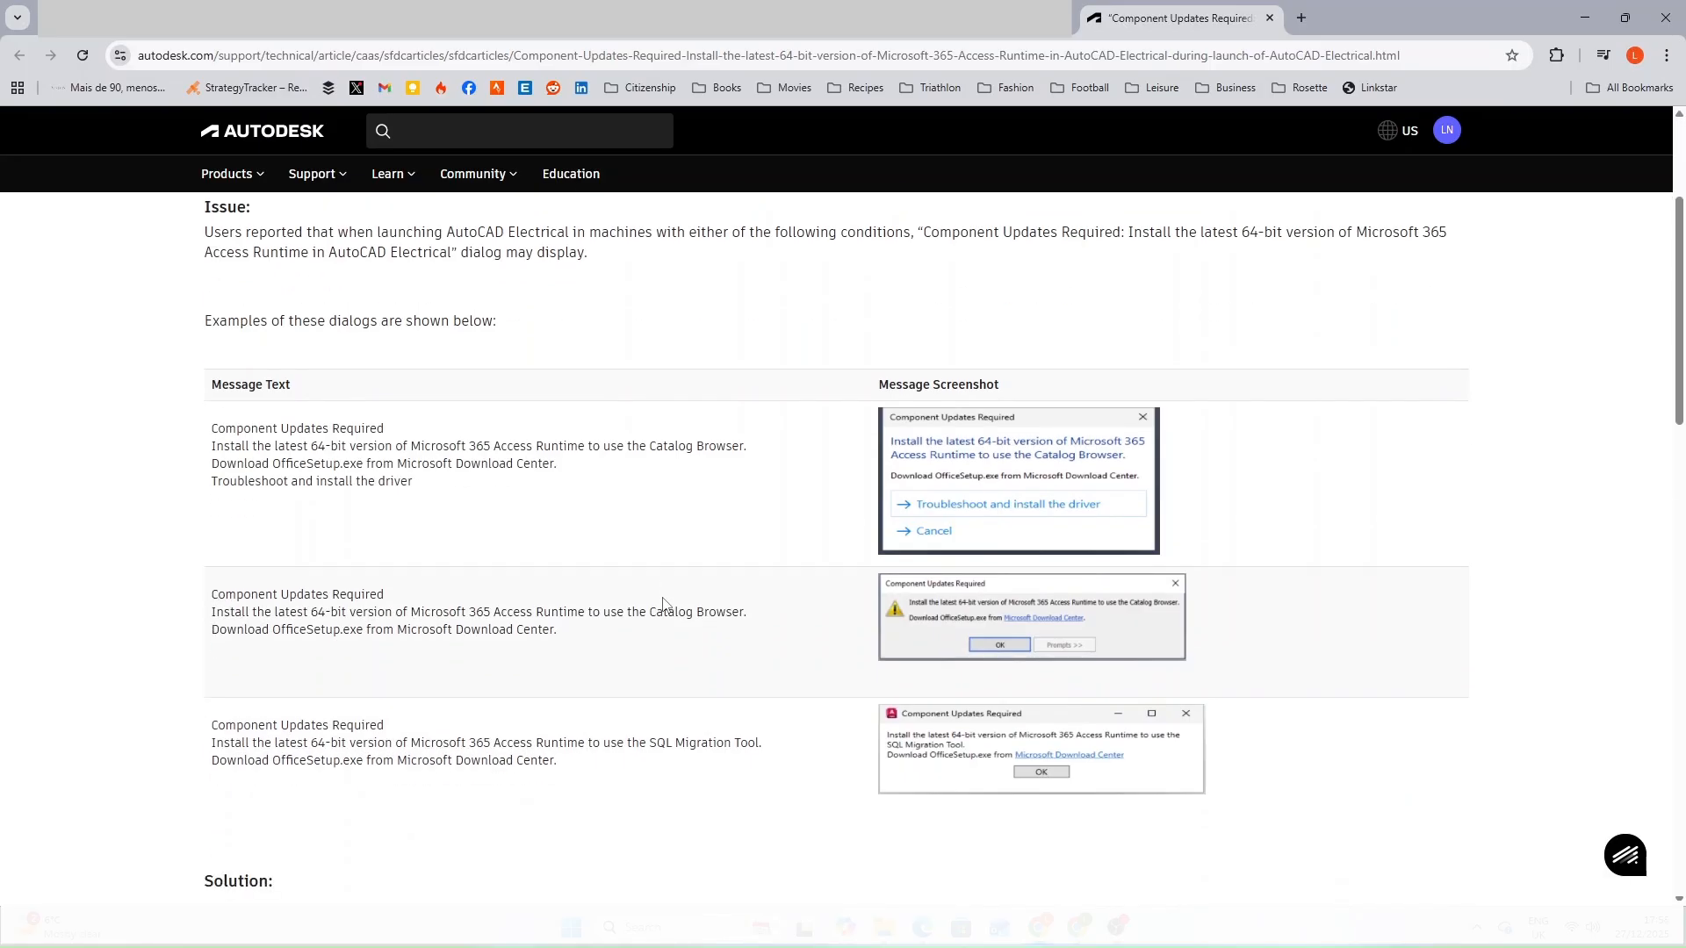
scroll(665, 605, "down", 4)
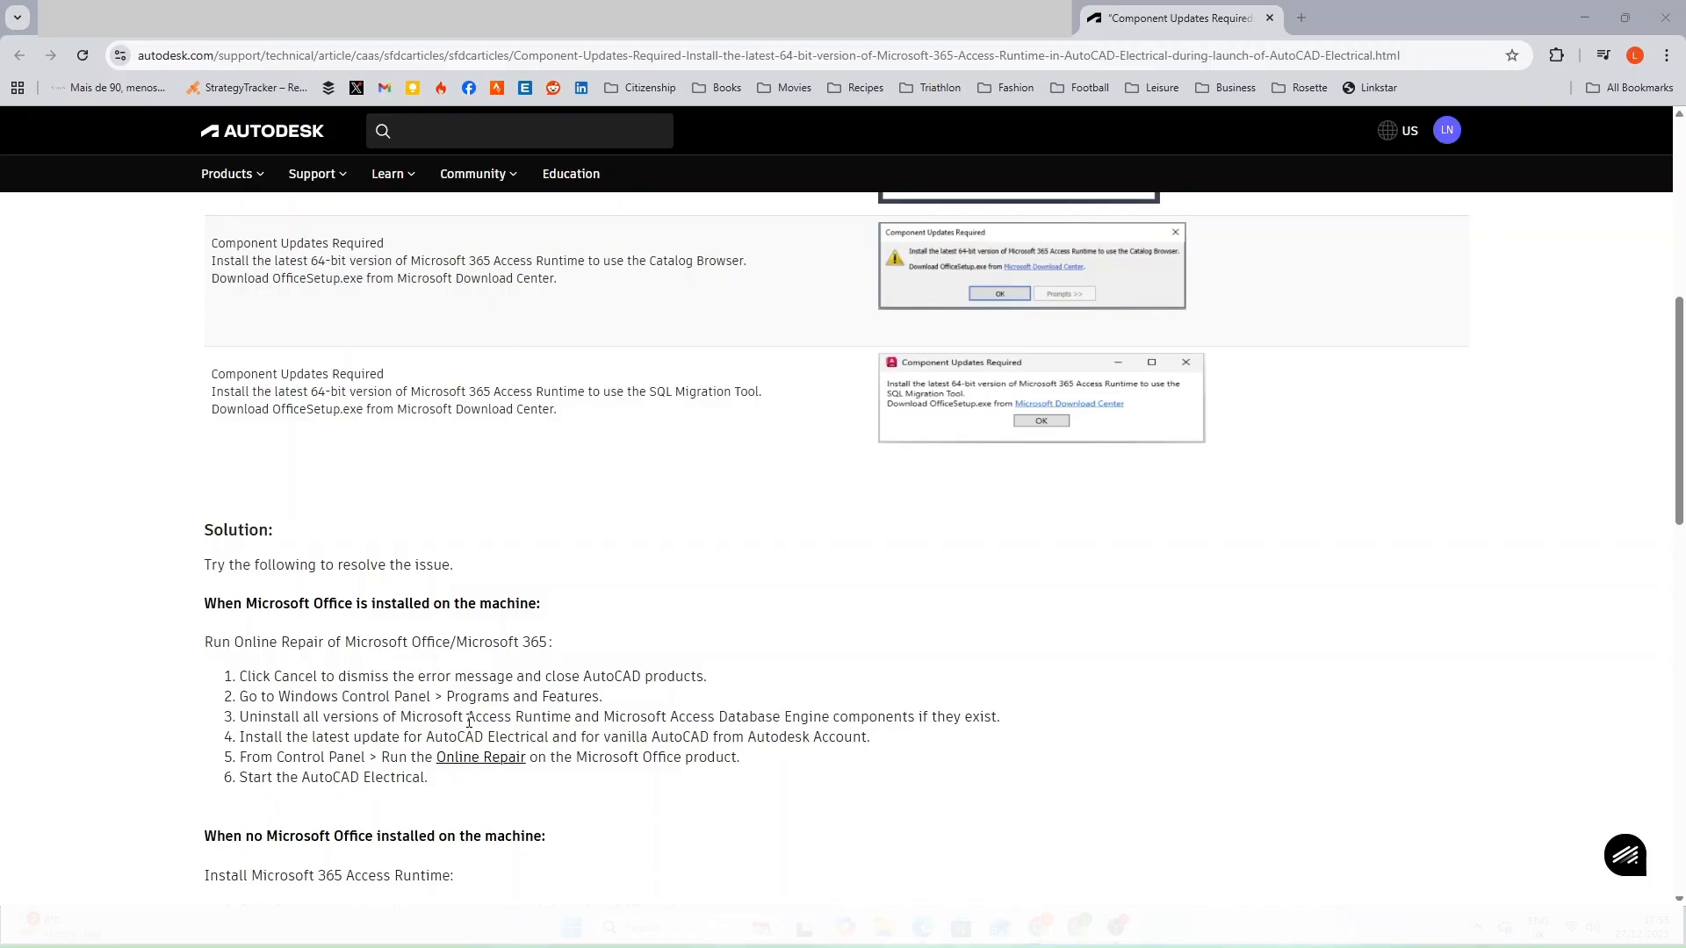
Step: Open Windows Control Panel from a Start search for 'control p'
key("super")
type("control")
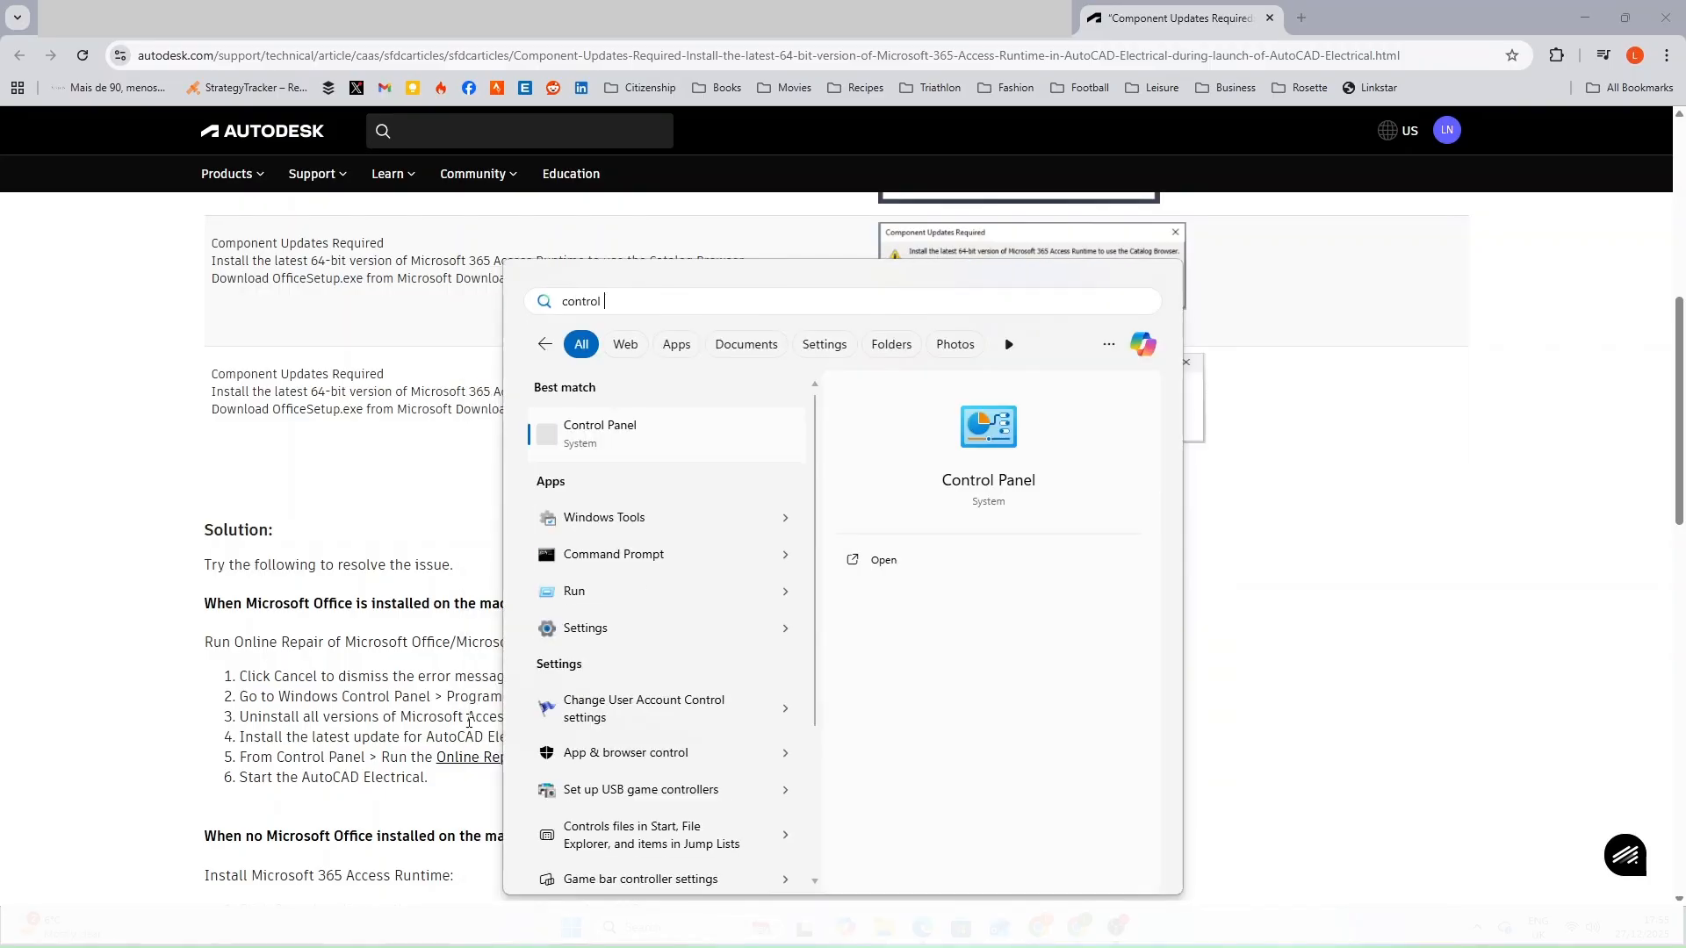
type(" p")
left_click(704, 433)
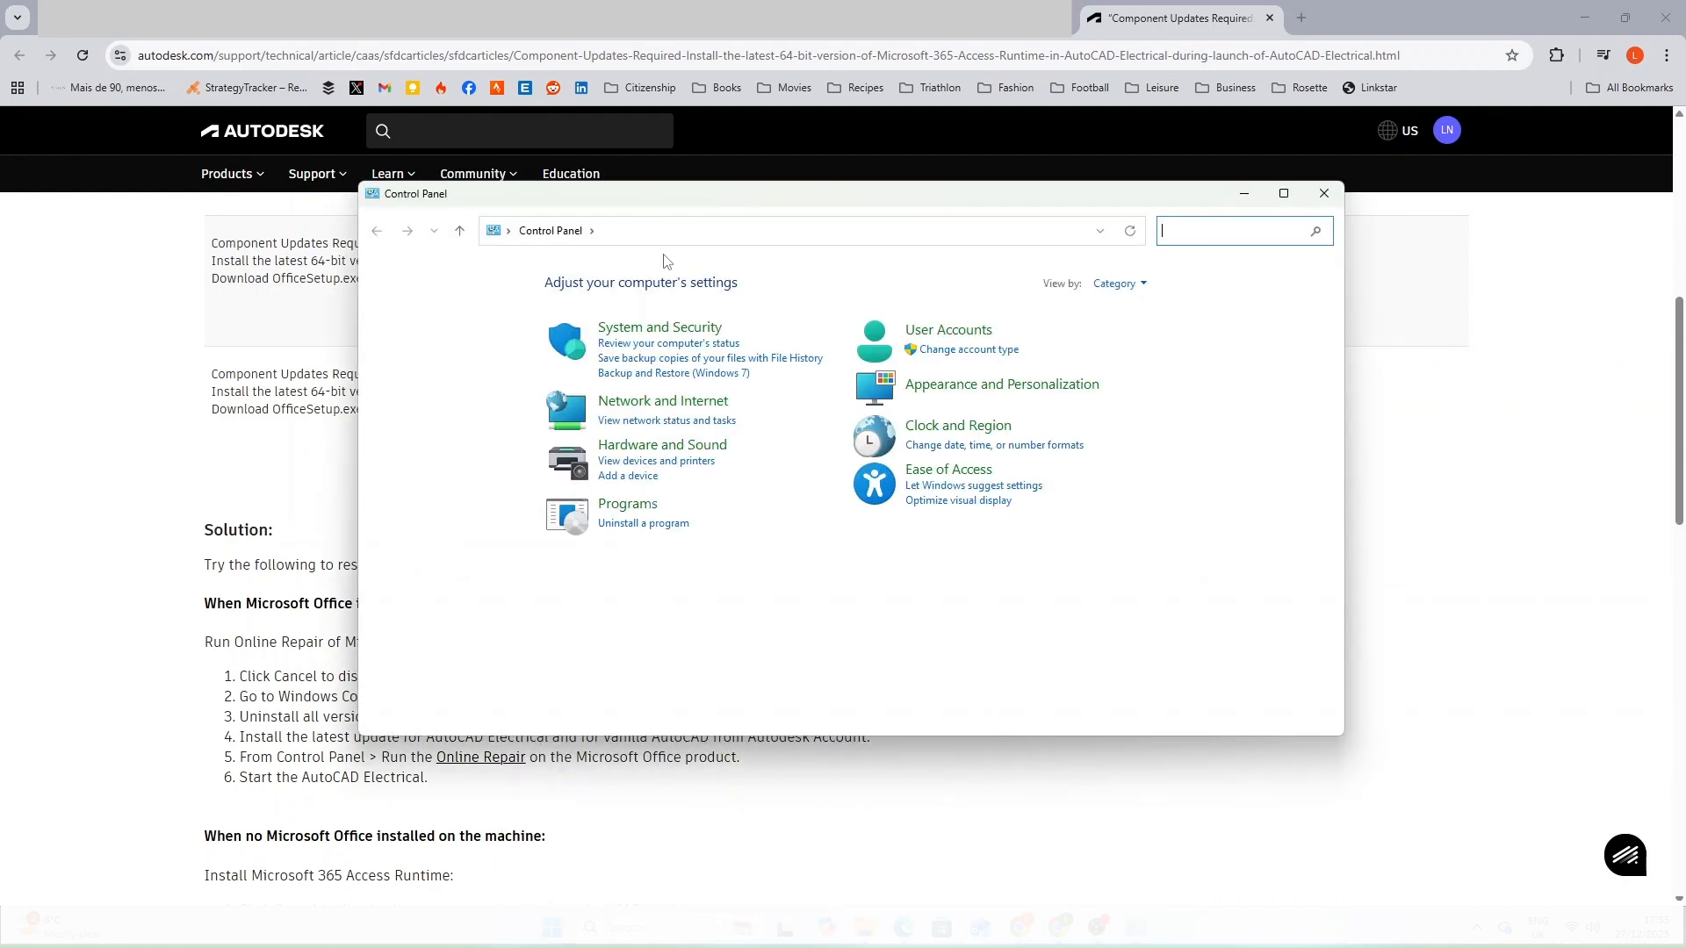
Step: Review installed programs in Programs and Features, then open the 64-bit Access Runtime download page
left_click(647, 504)
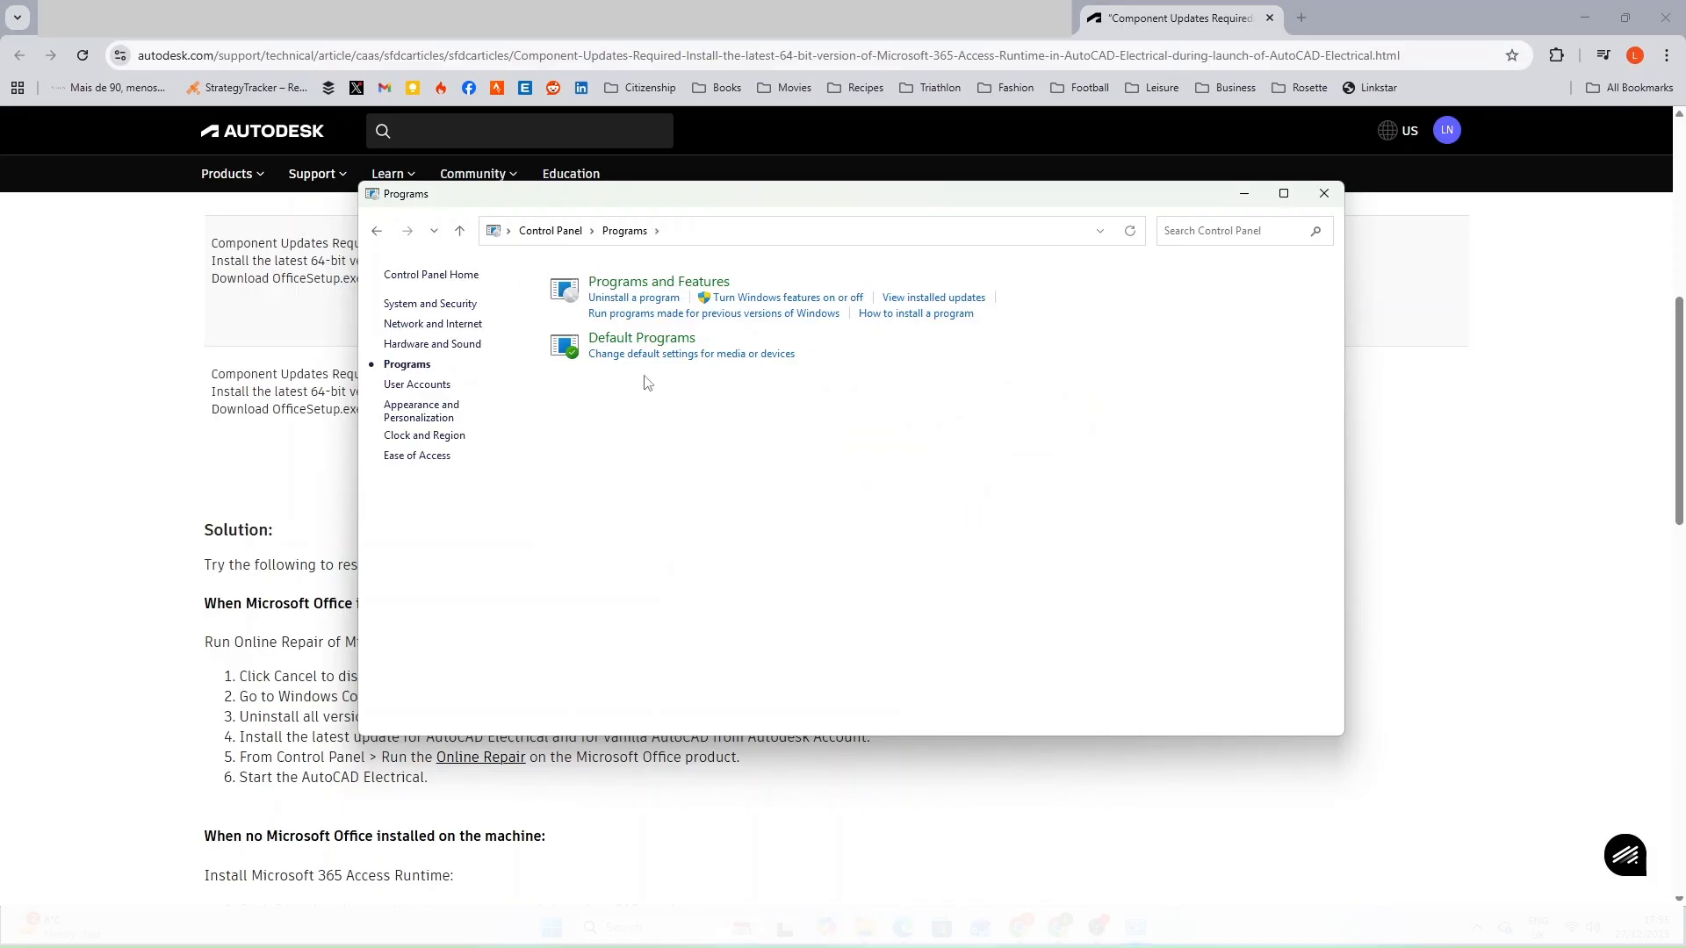
left_click(661, 283)
scroll(308, 647, "down", 2)
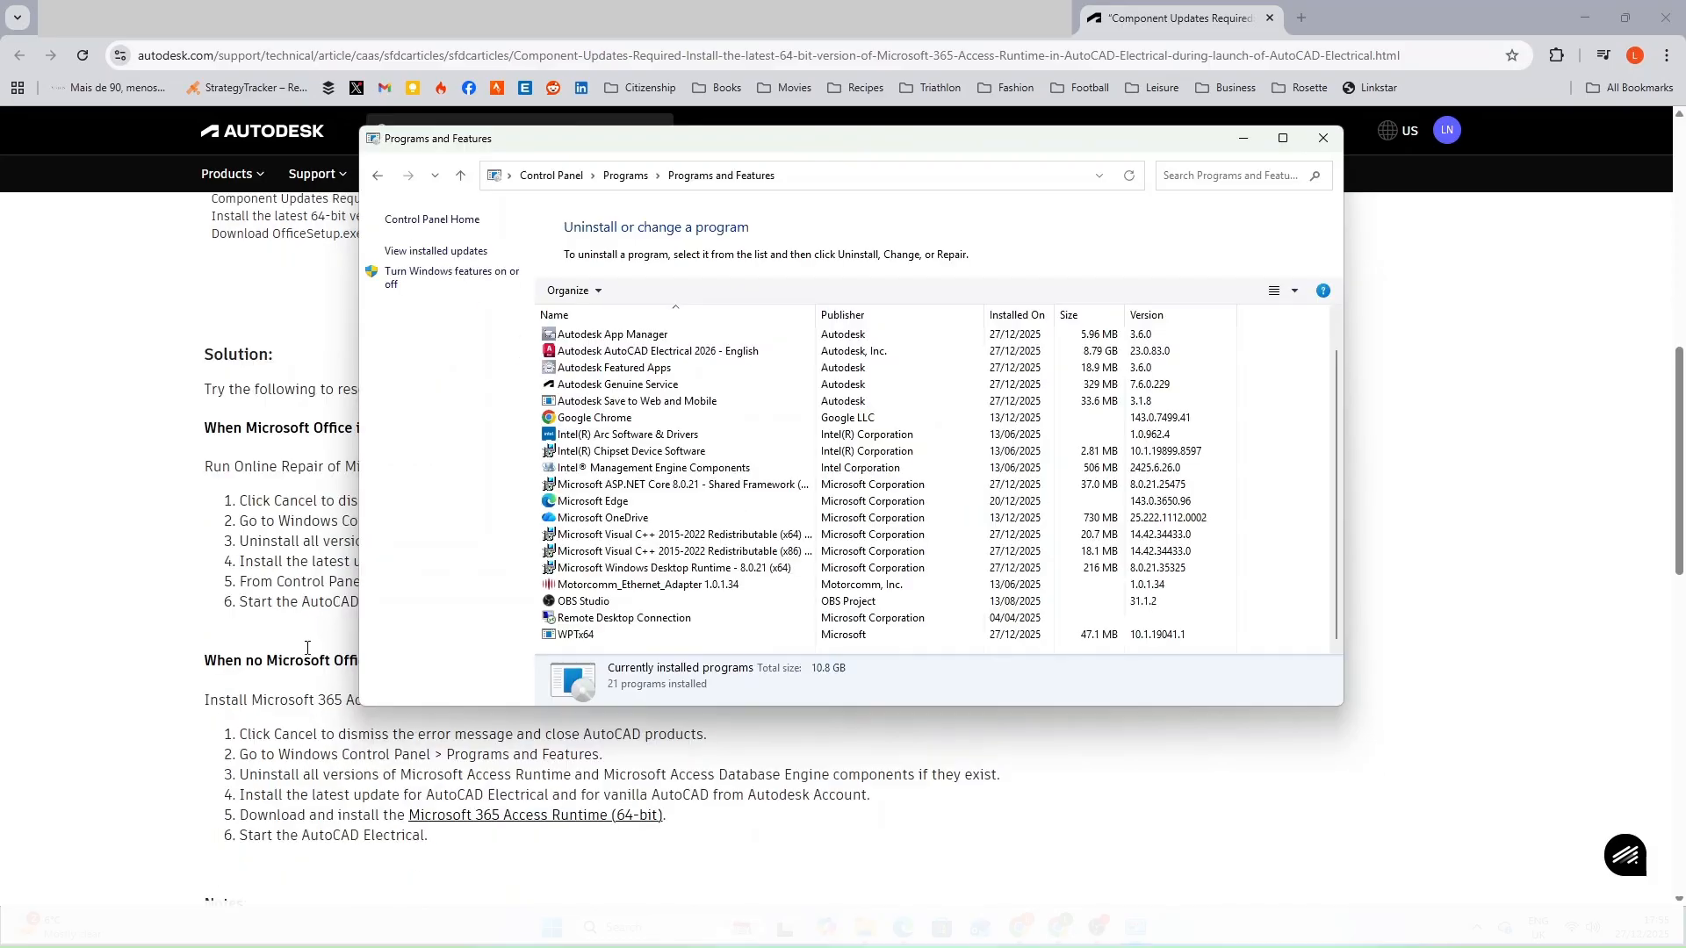
left_click(506, 817)
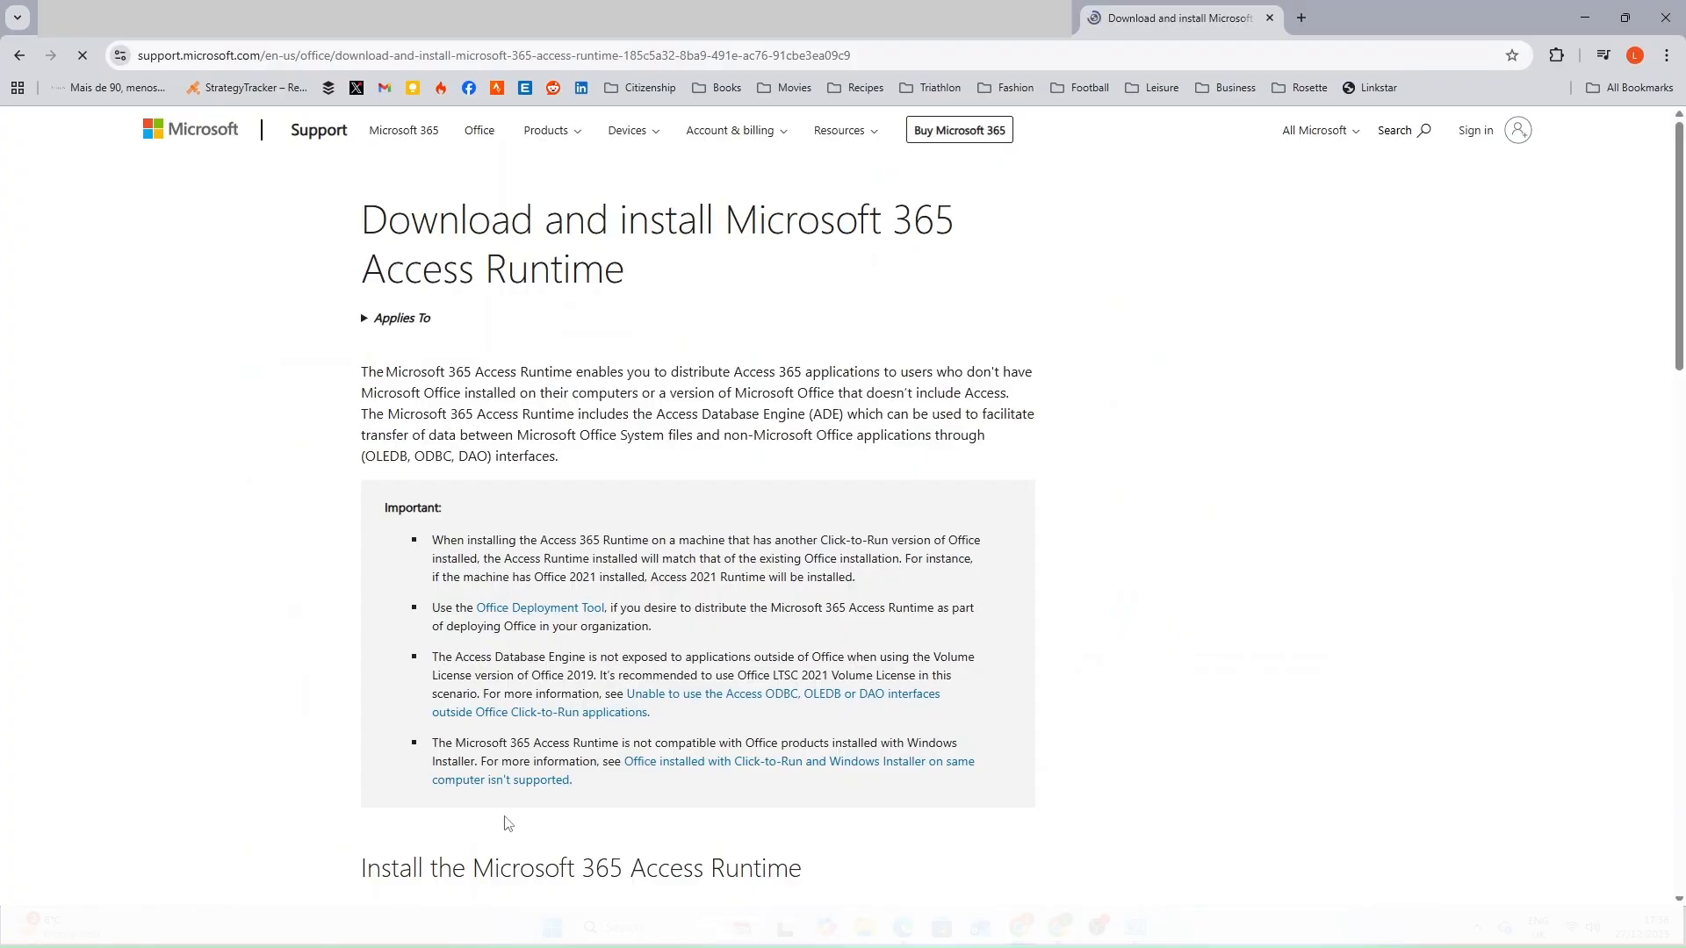
Step: Download the English 64-bit Microsoft 365 Access Runtime installer
scroll(508, 823, "down", 5)
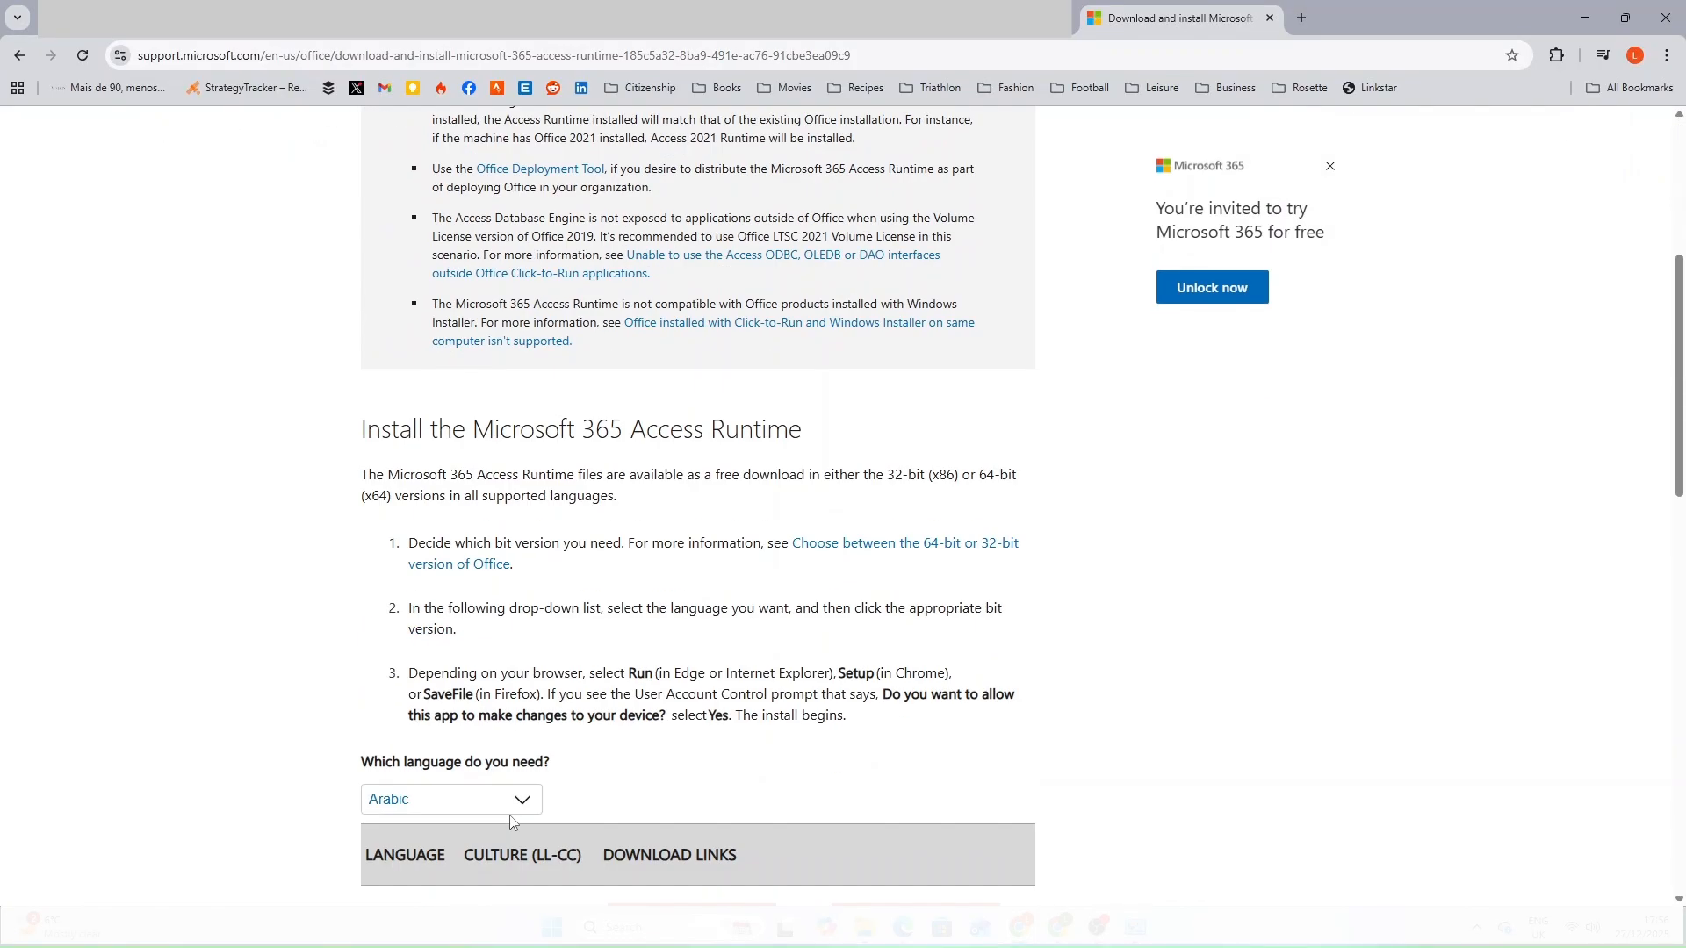
scroll(514, 823, "down", 6)
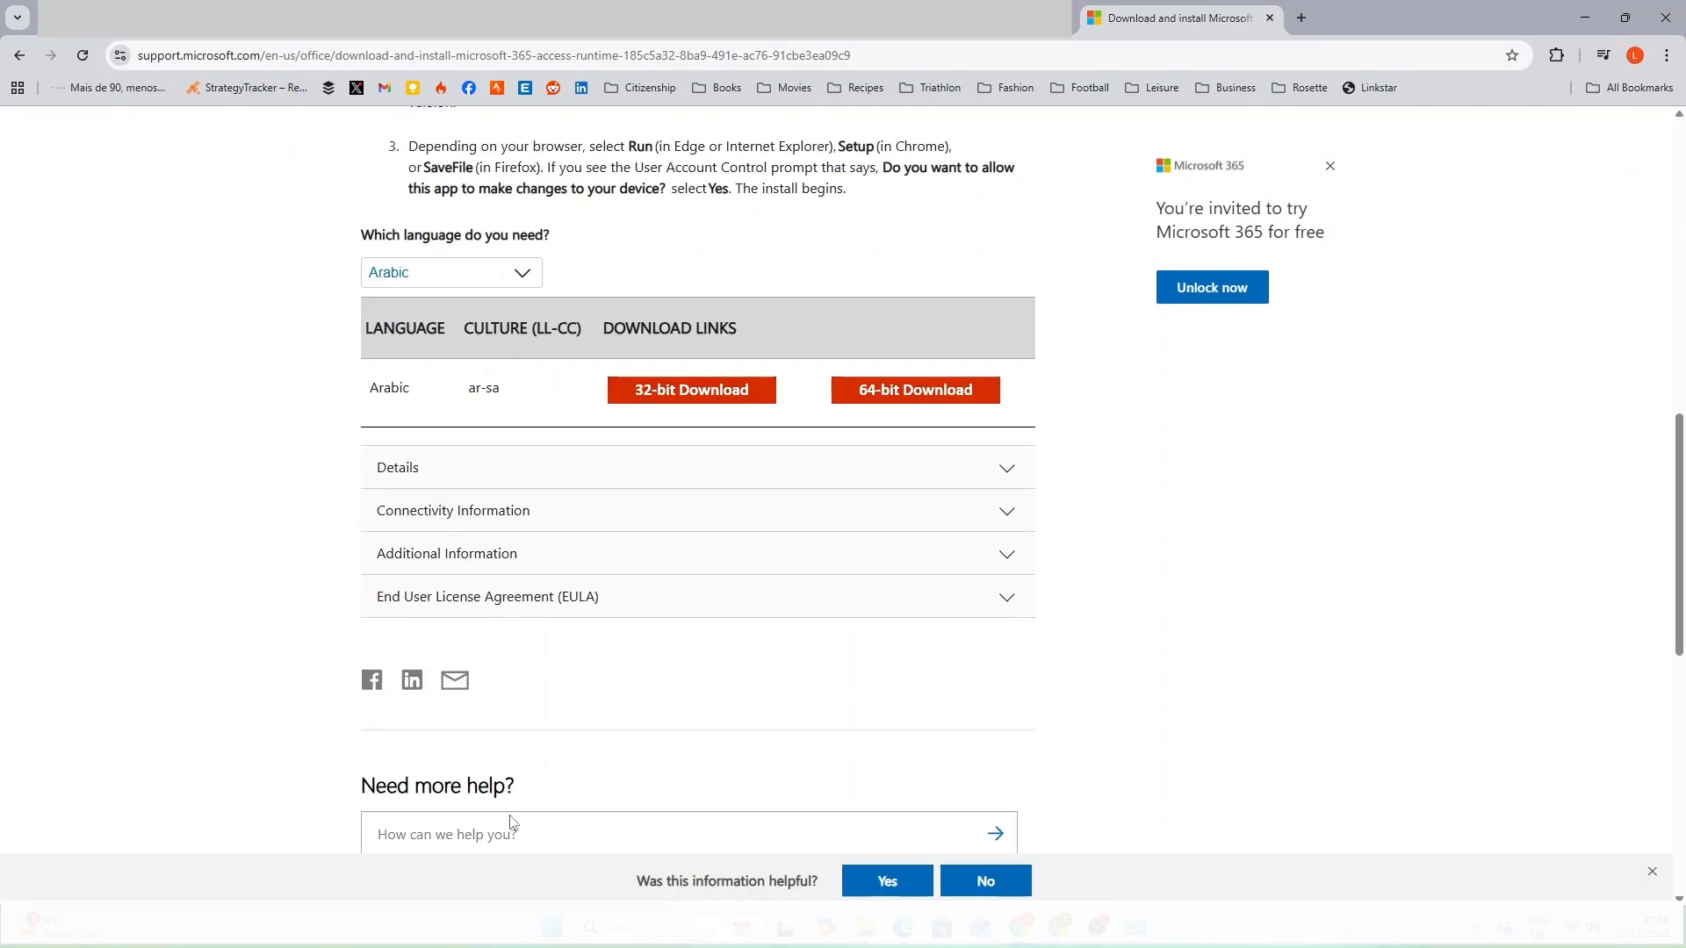
left_click(452, 273)
scroll(474, 621, "down", 6)
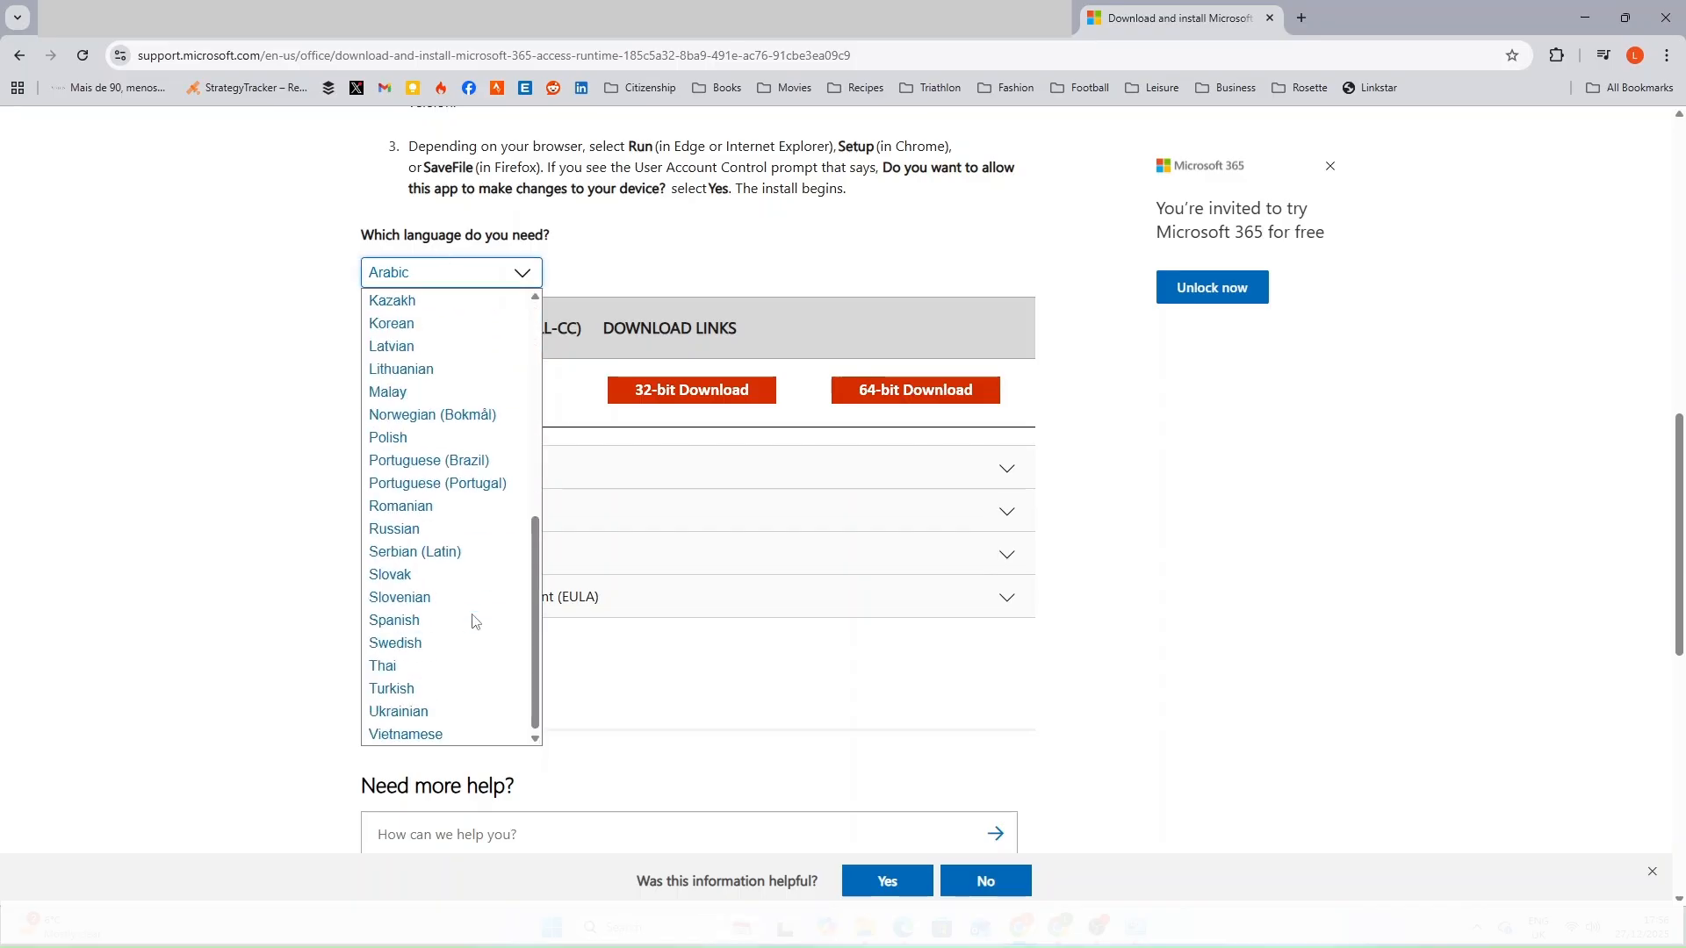
scroll(455, 516, "up", 1)
scroll(455, 516, "up", 5)
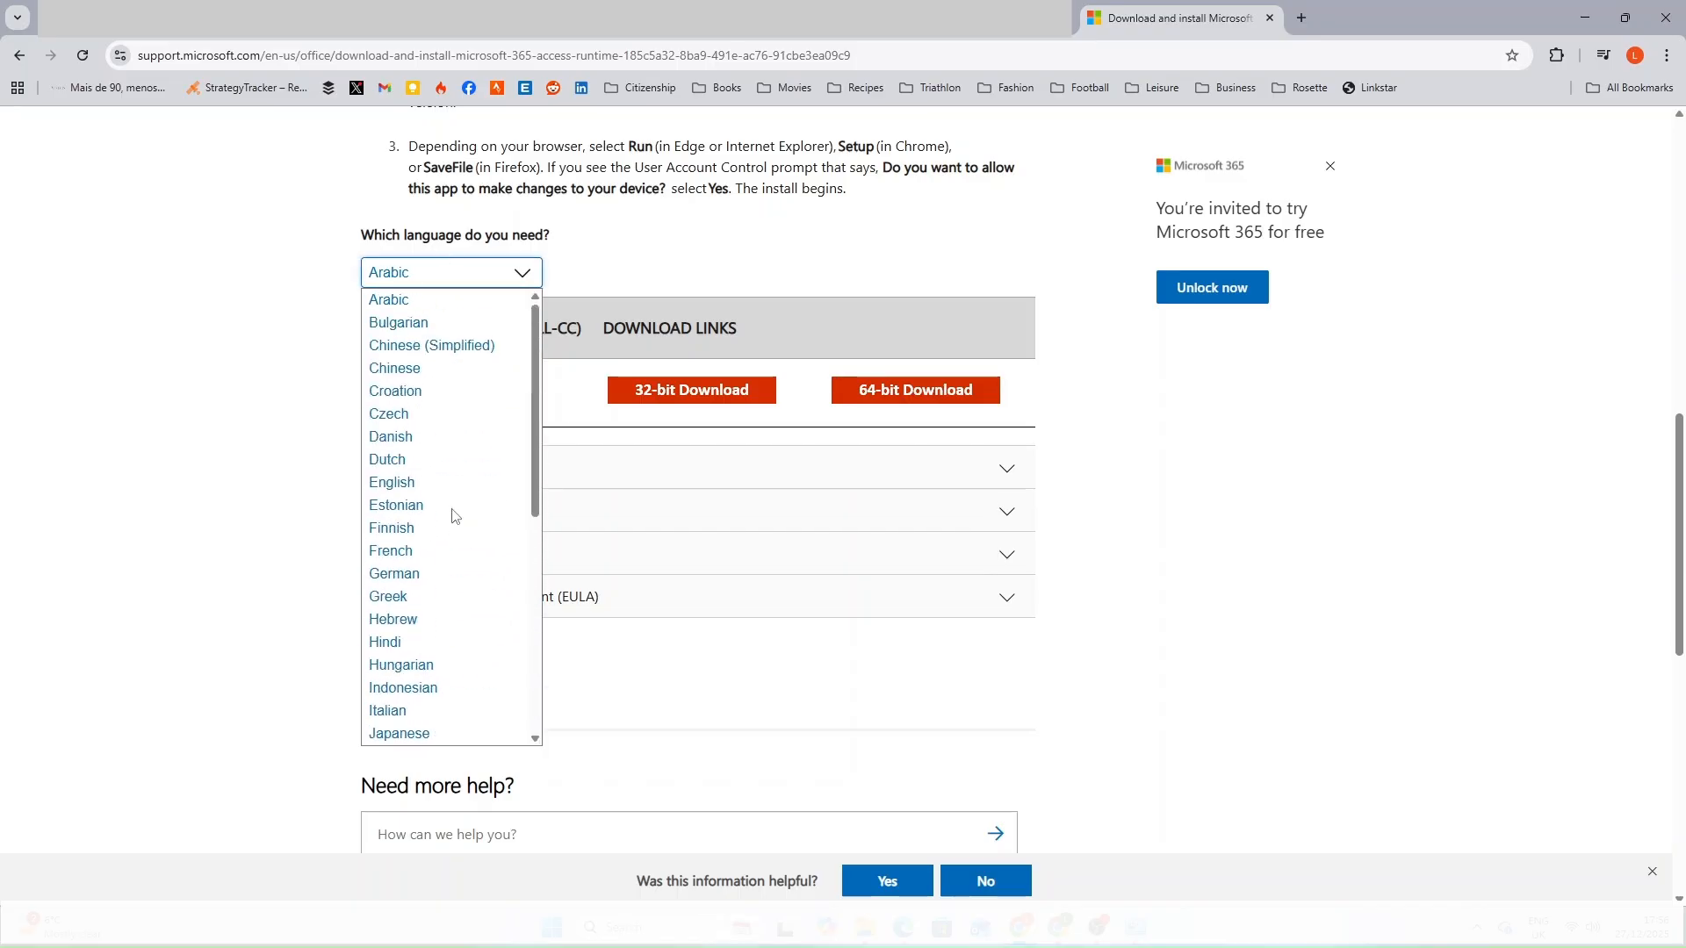
left_click(465, 482)
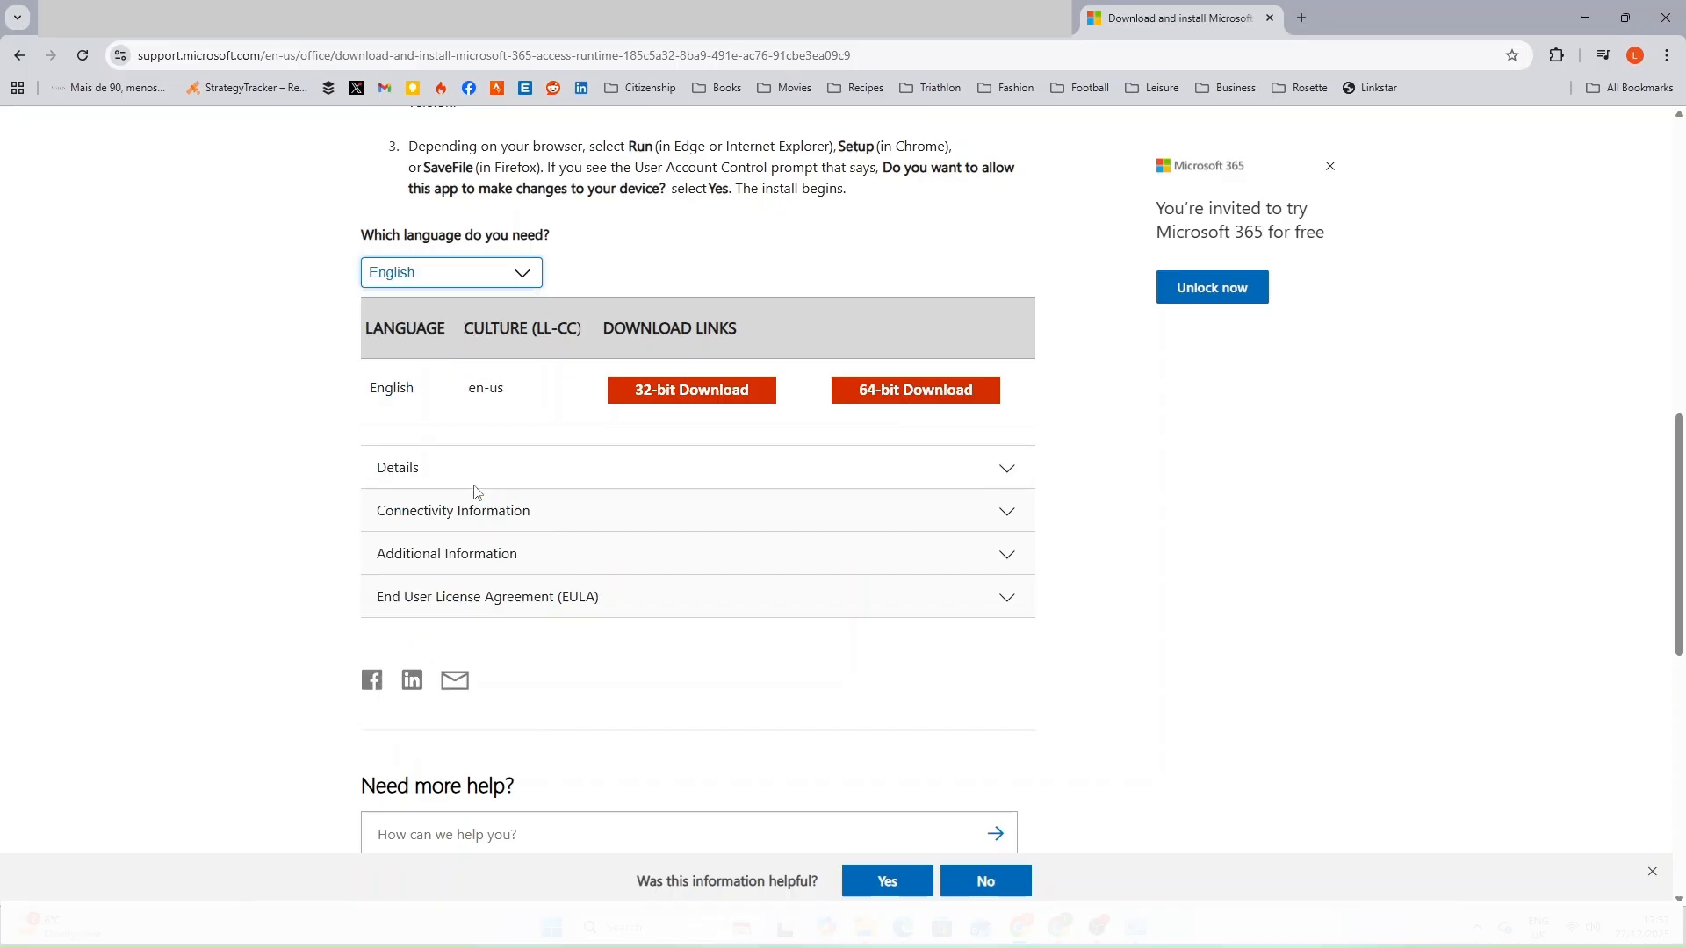
left_click(909, 392)
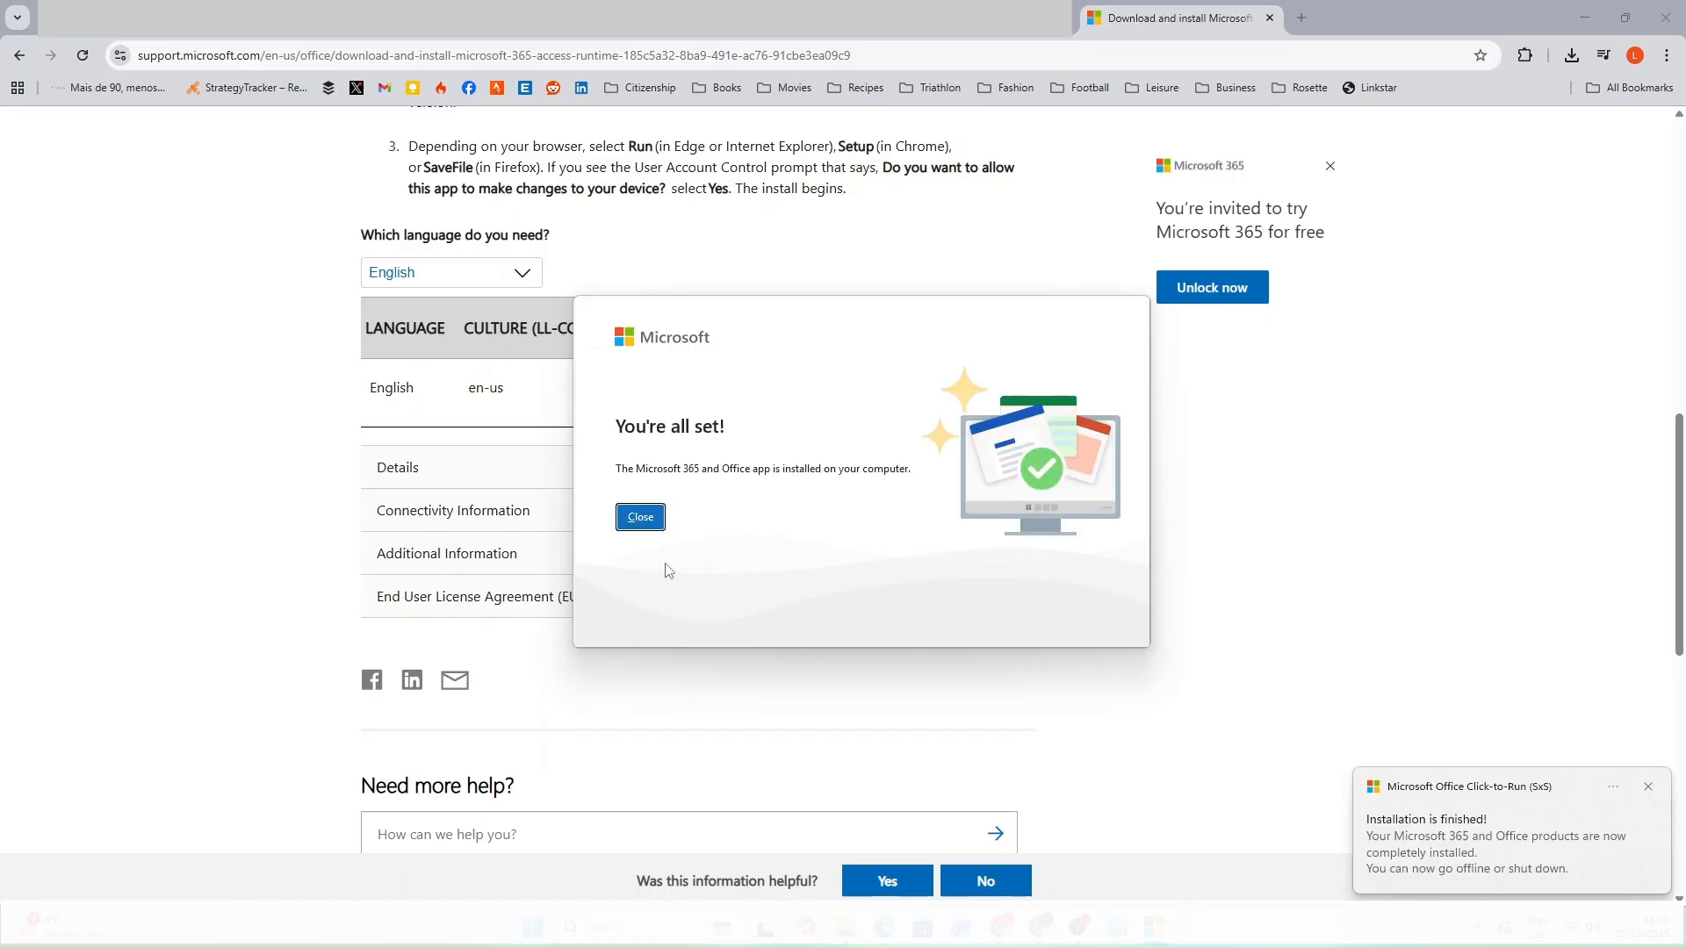
Step: Close the installation-complete message and launch AutoCAD Electrical 2026 from Start
left_click(638, 520)
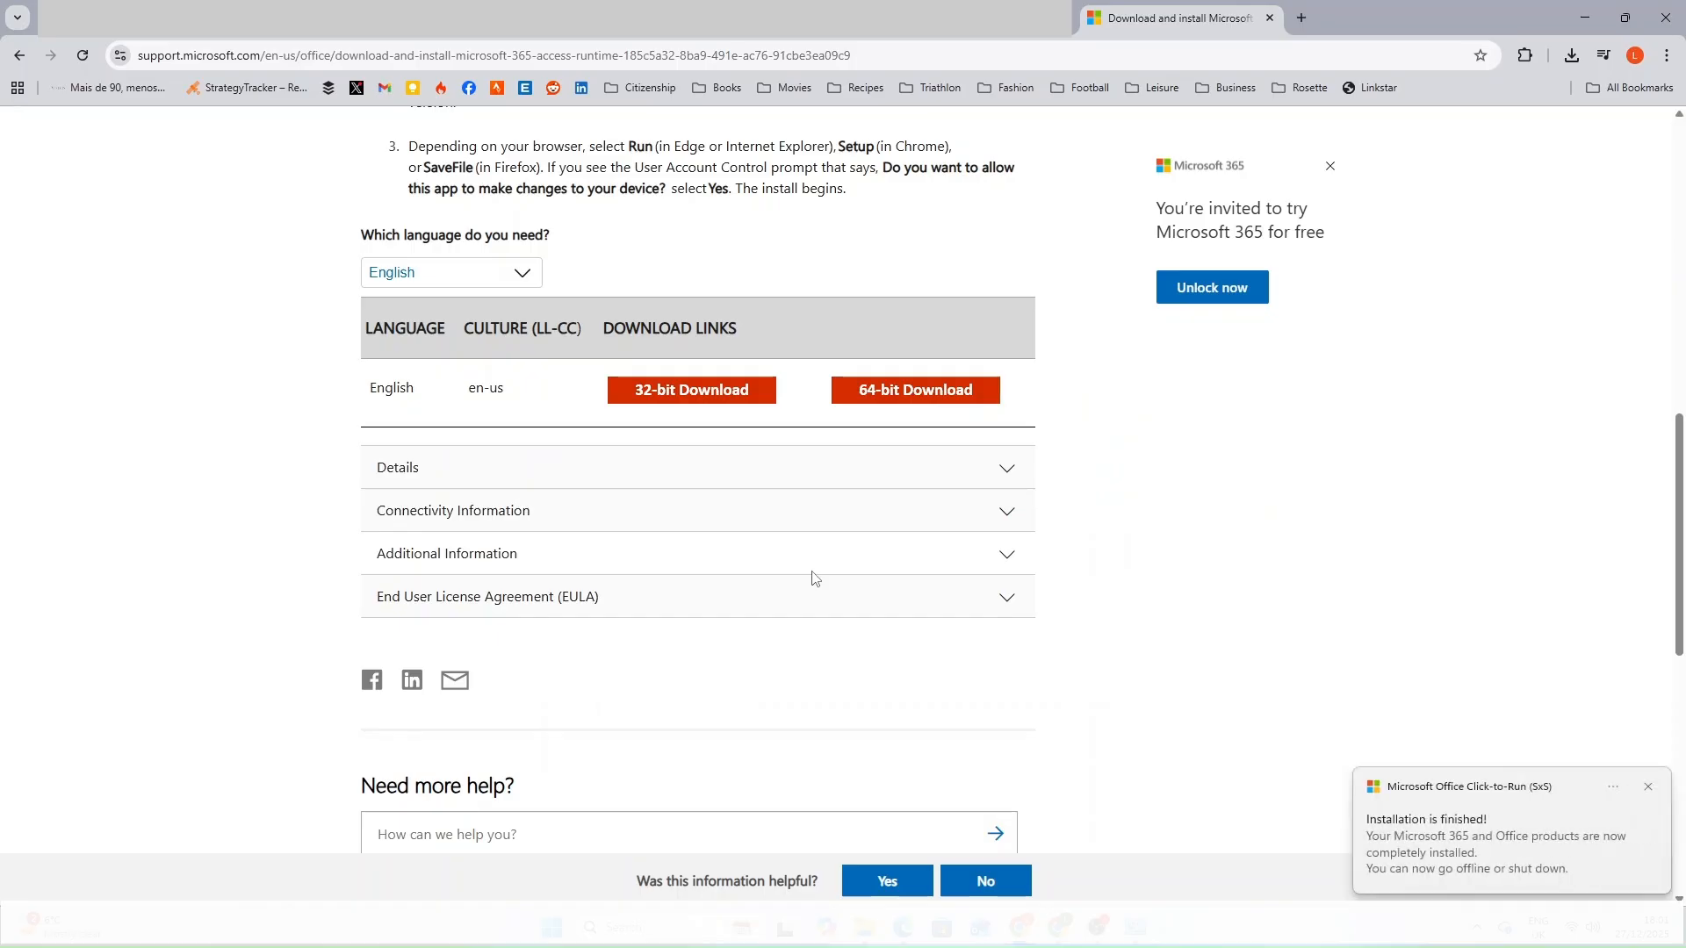
scroll(788, 497, "up", 8)
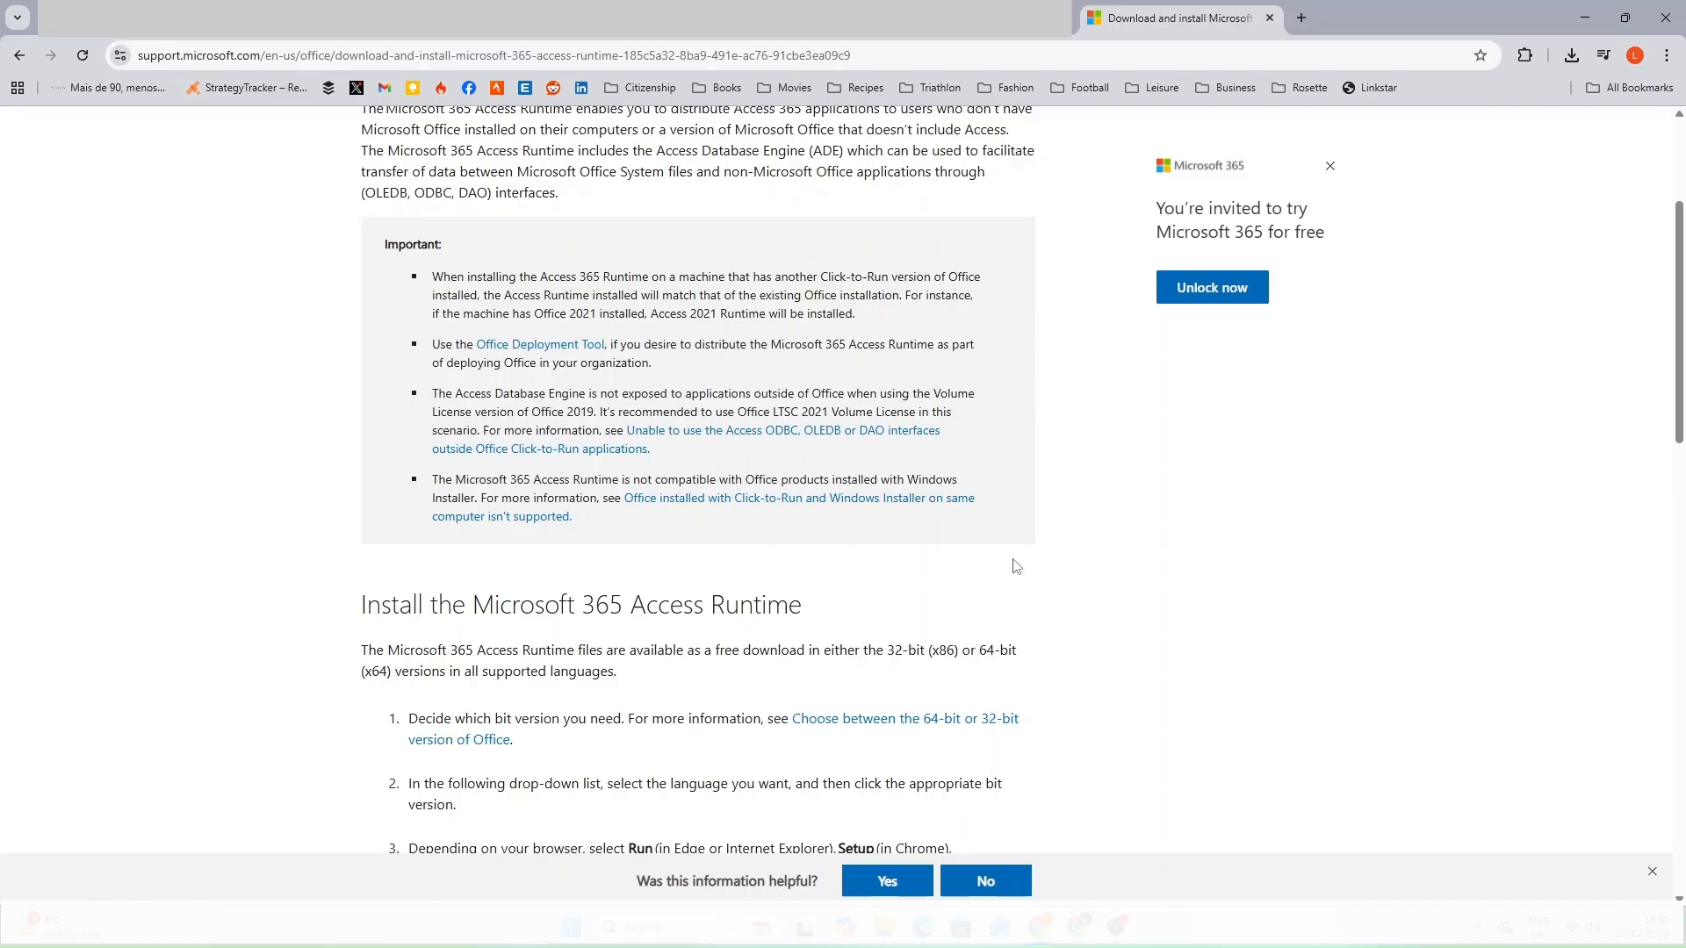
key("super")
left_click(628, 730)
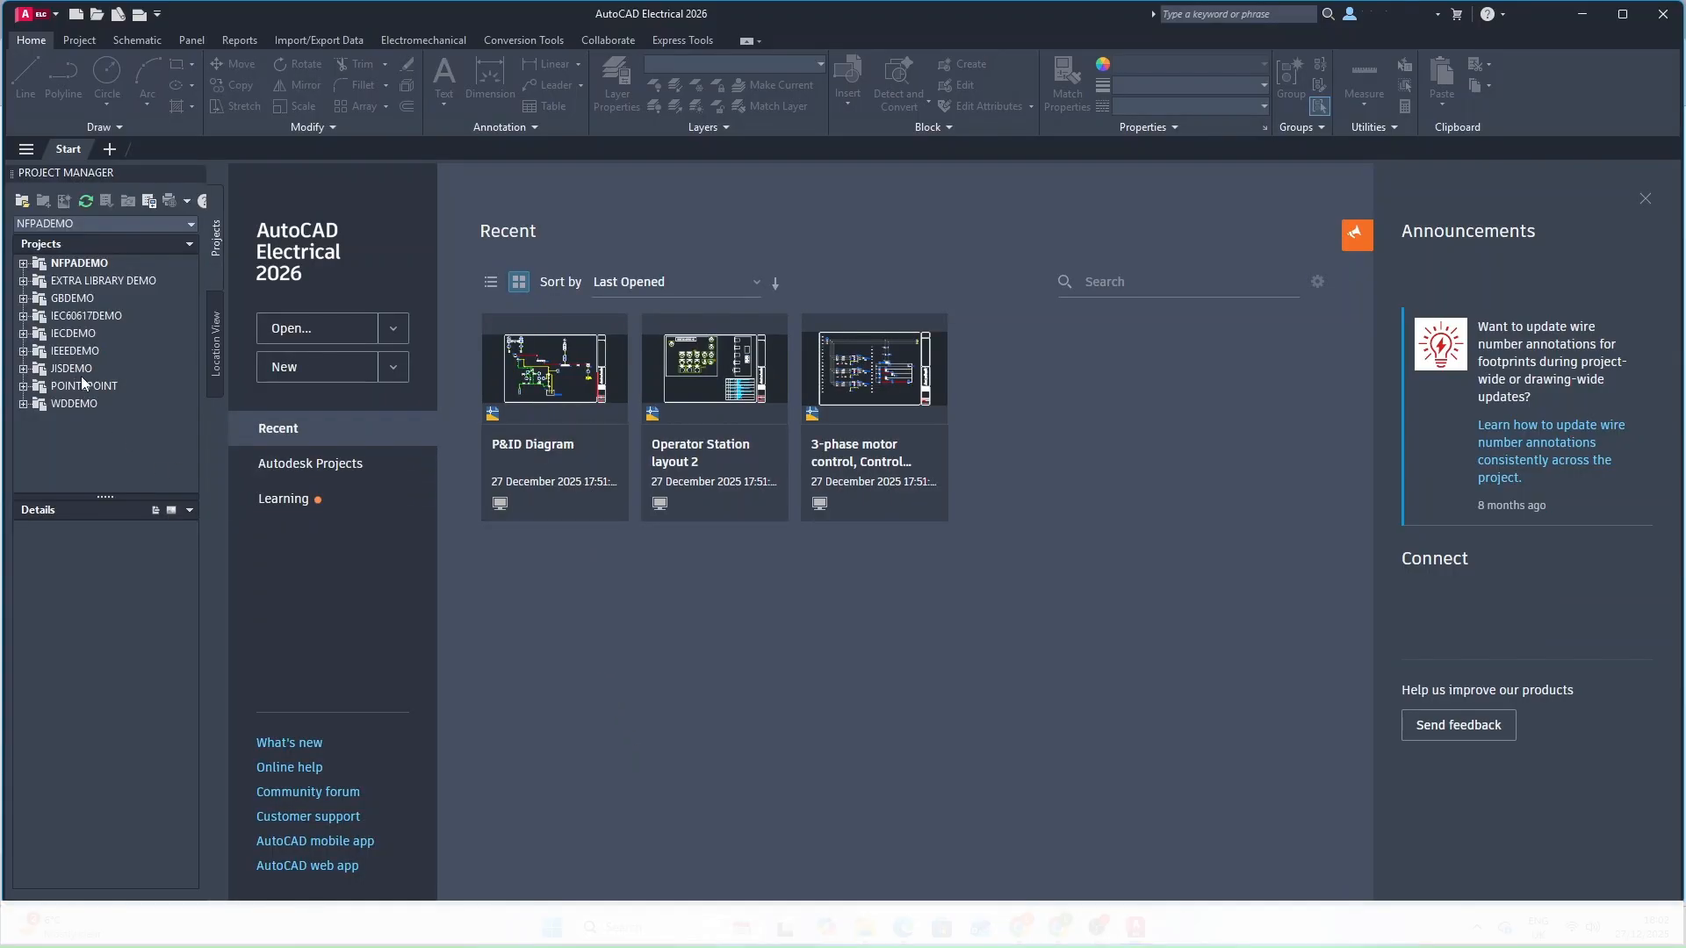
Step: Open 001.dwg from IEC60617DEMO's SCHEMATIC folder in Project Manager
left_click(24, 316)
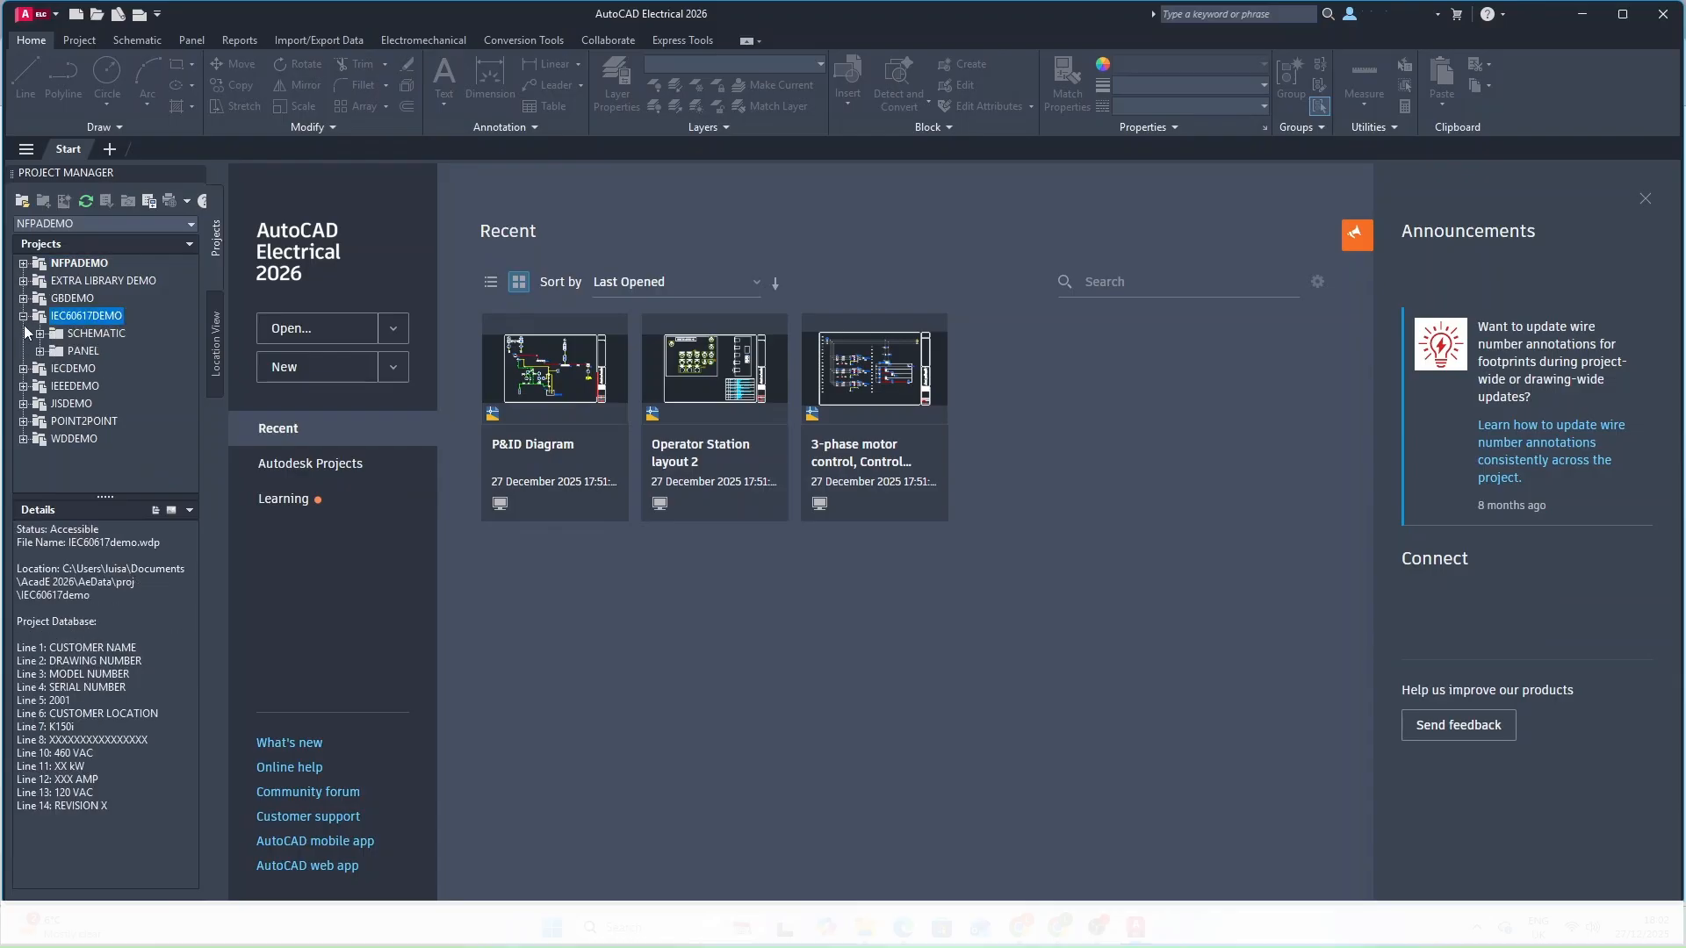
left_click(38, 337)
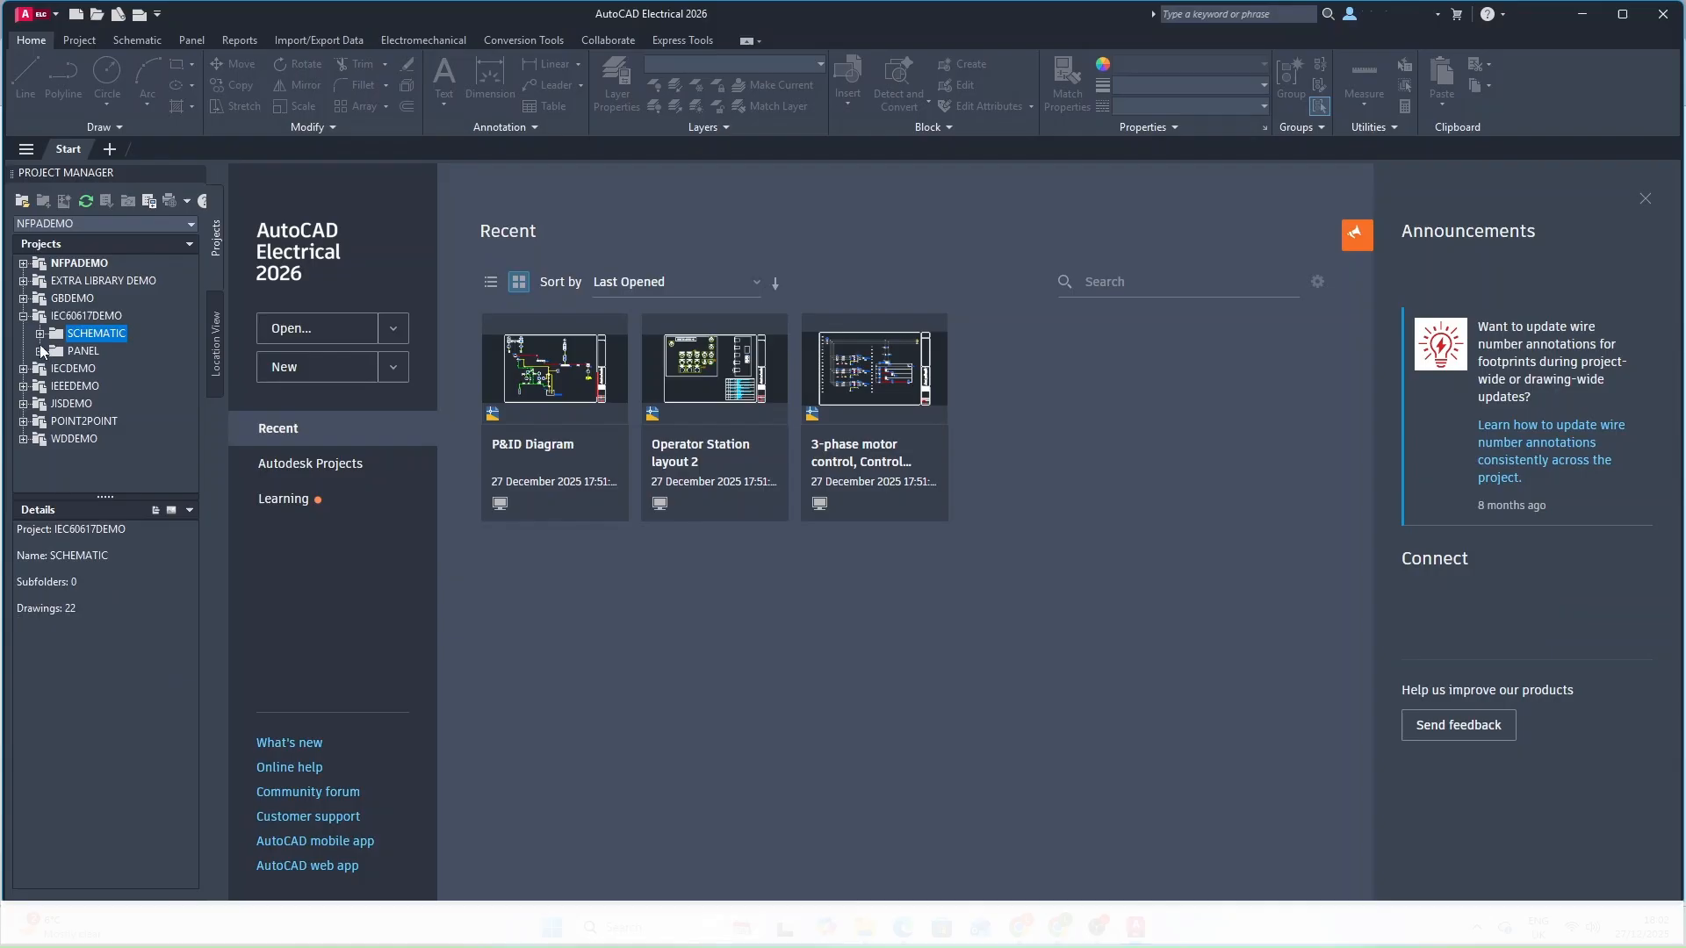
left_click(40, 335)
left_click(112, 287)
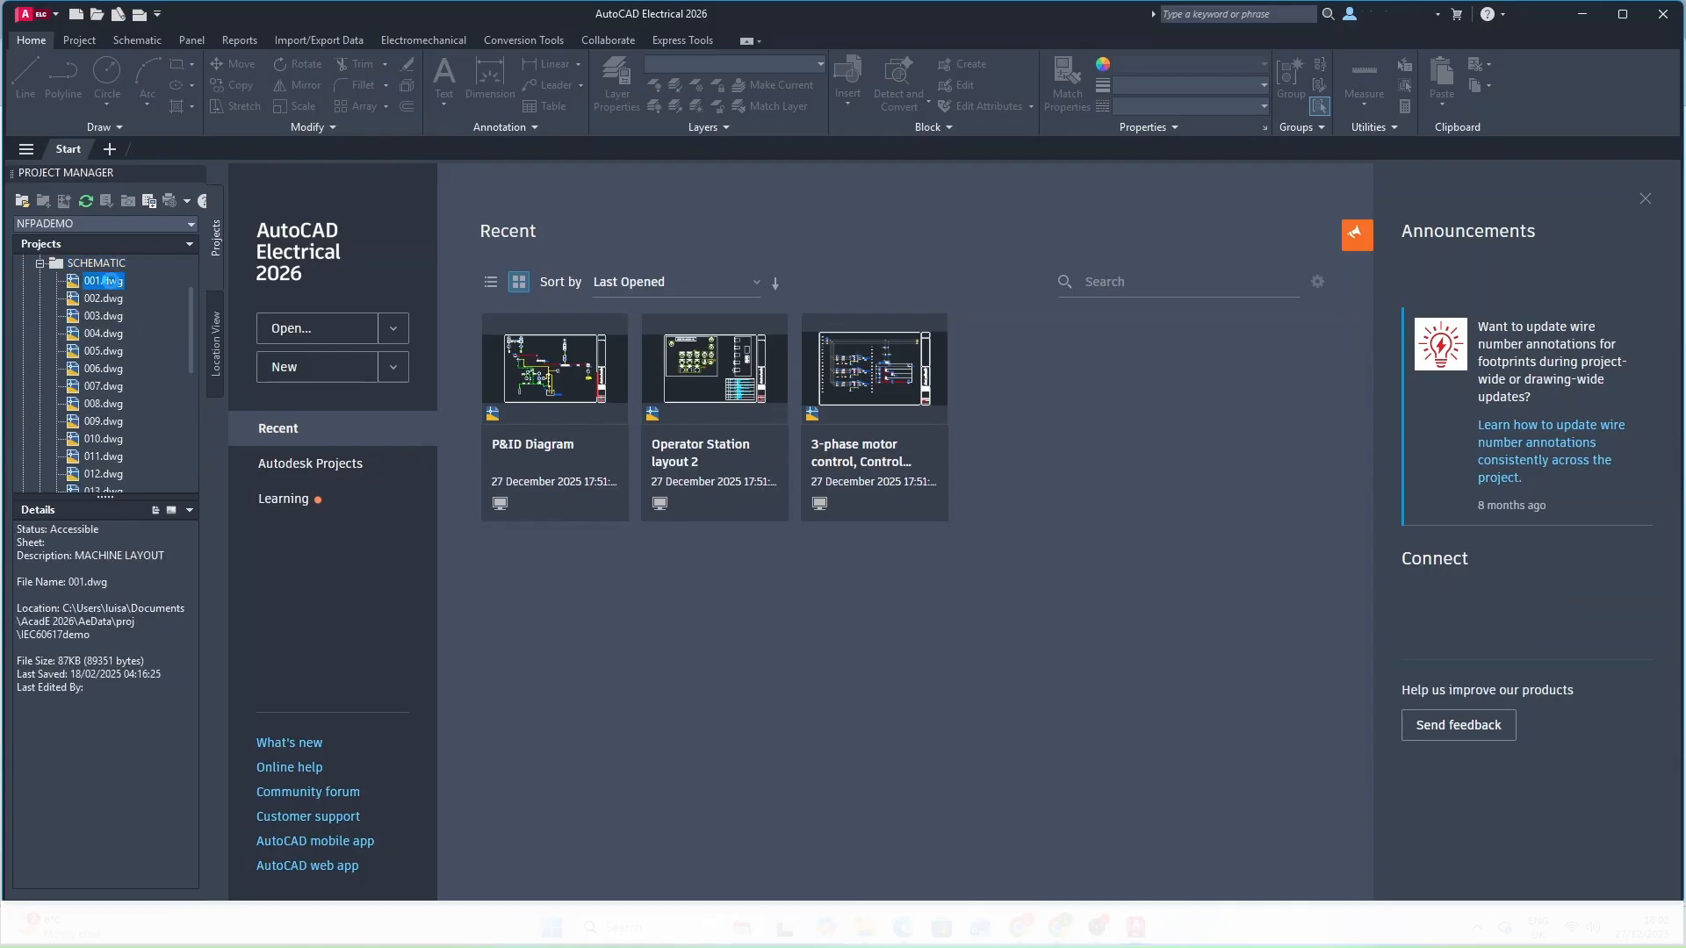
double_click(104, 281)
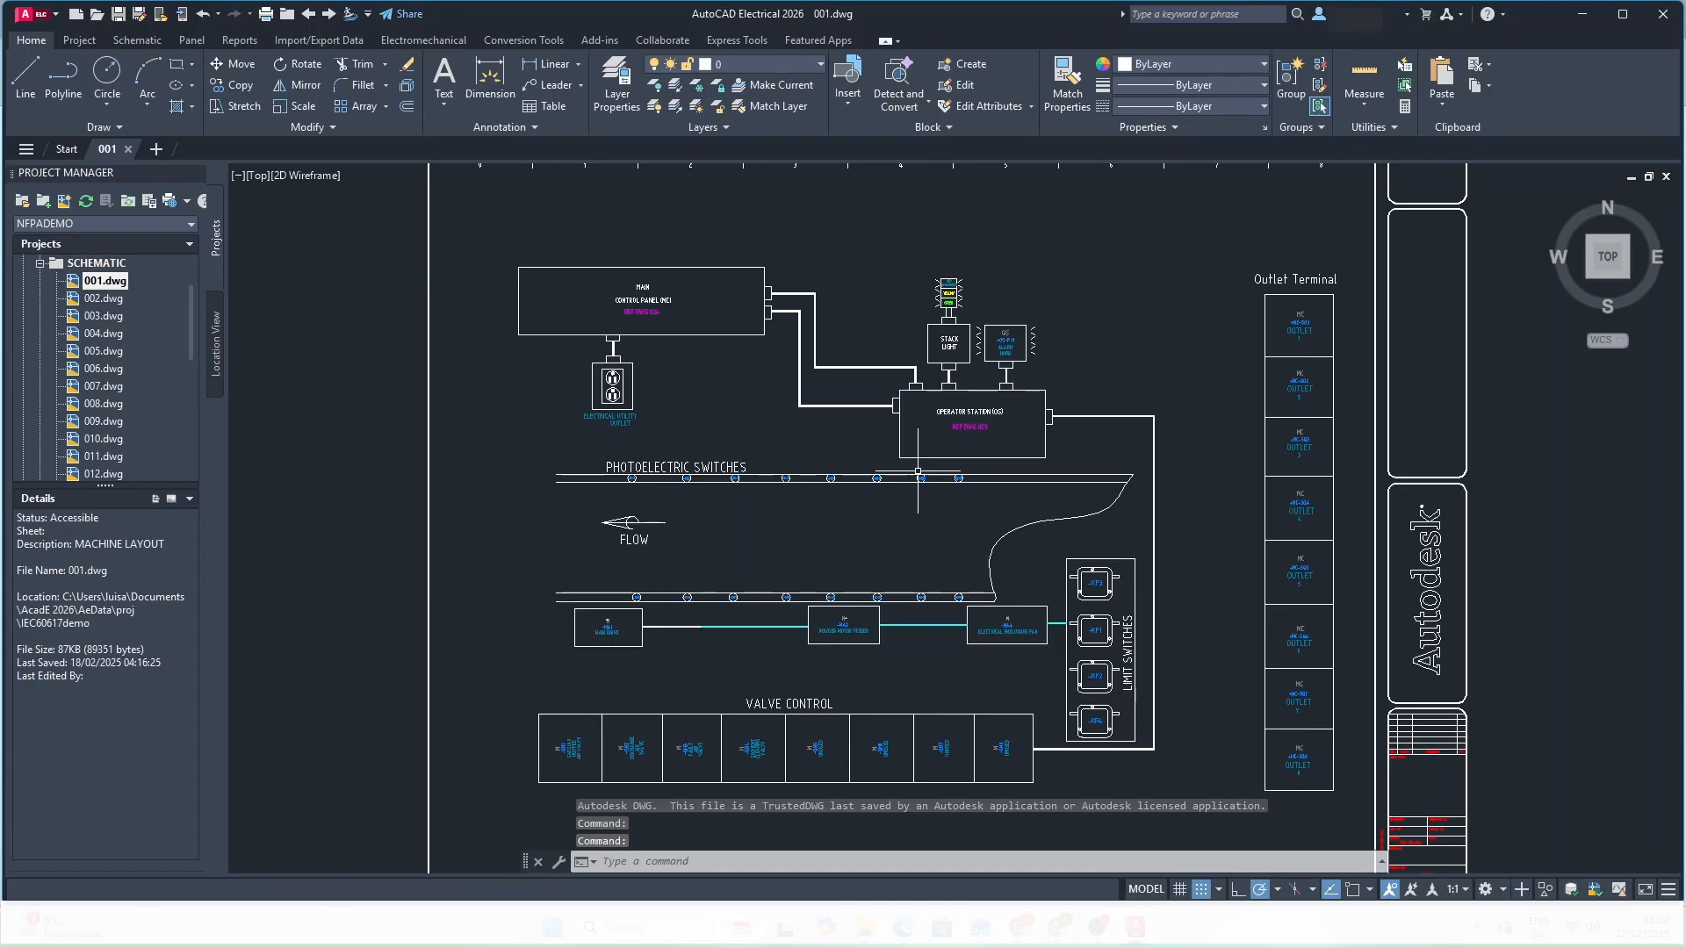
Step: Zoom to extents on the 001.dwg machine layout and maximize the AutoCAD window
scroll(919, 478, "up", 2)
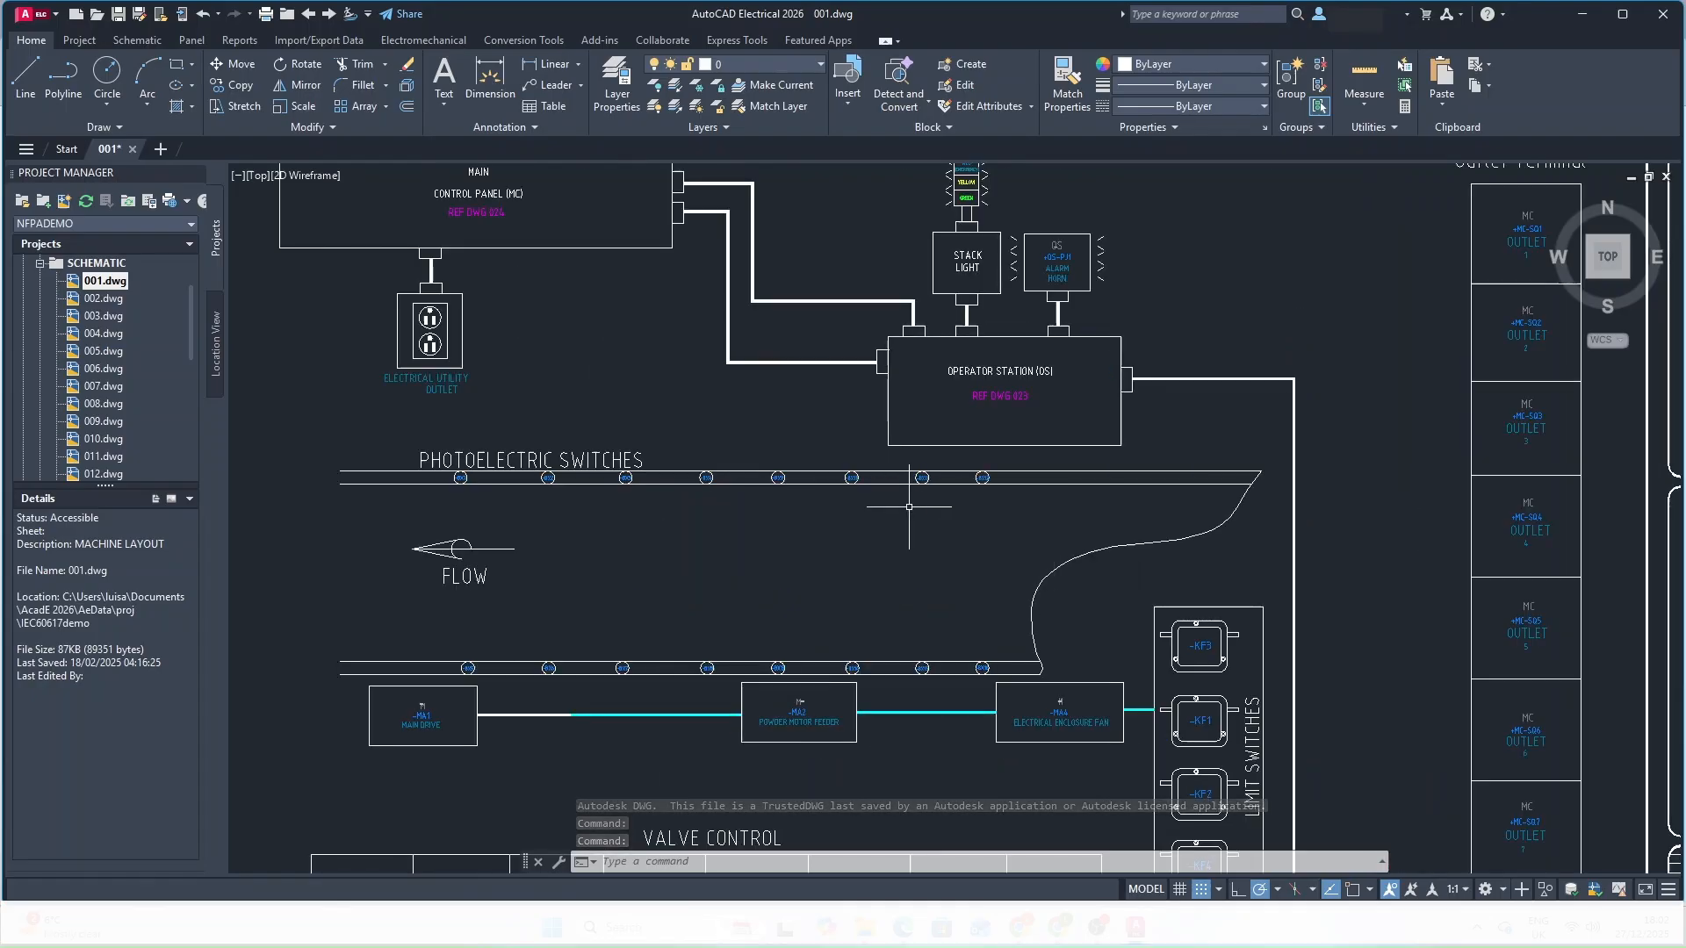
scroll(918, 478, "down", 10)
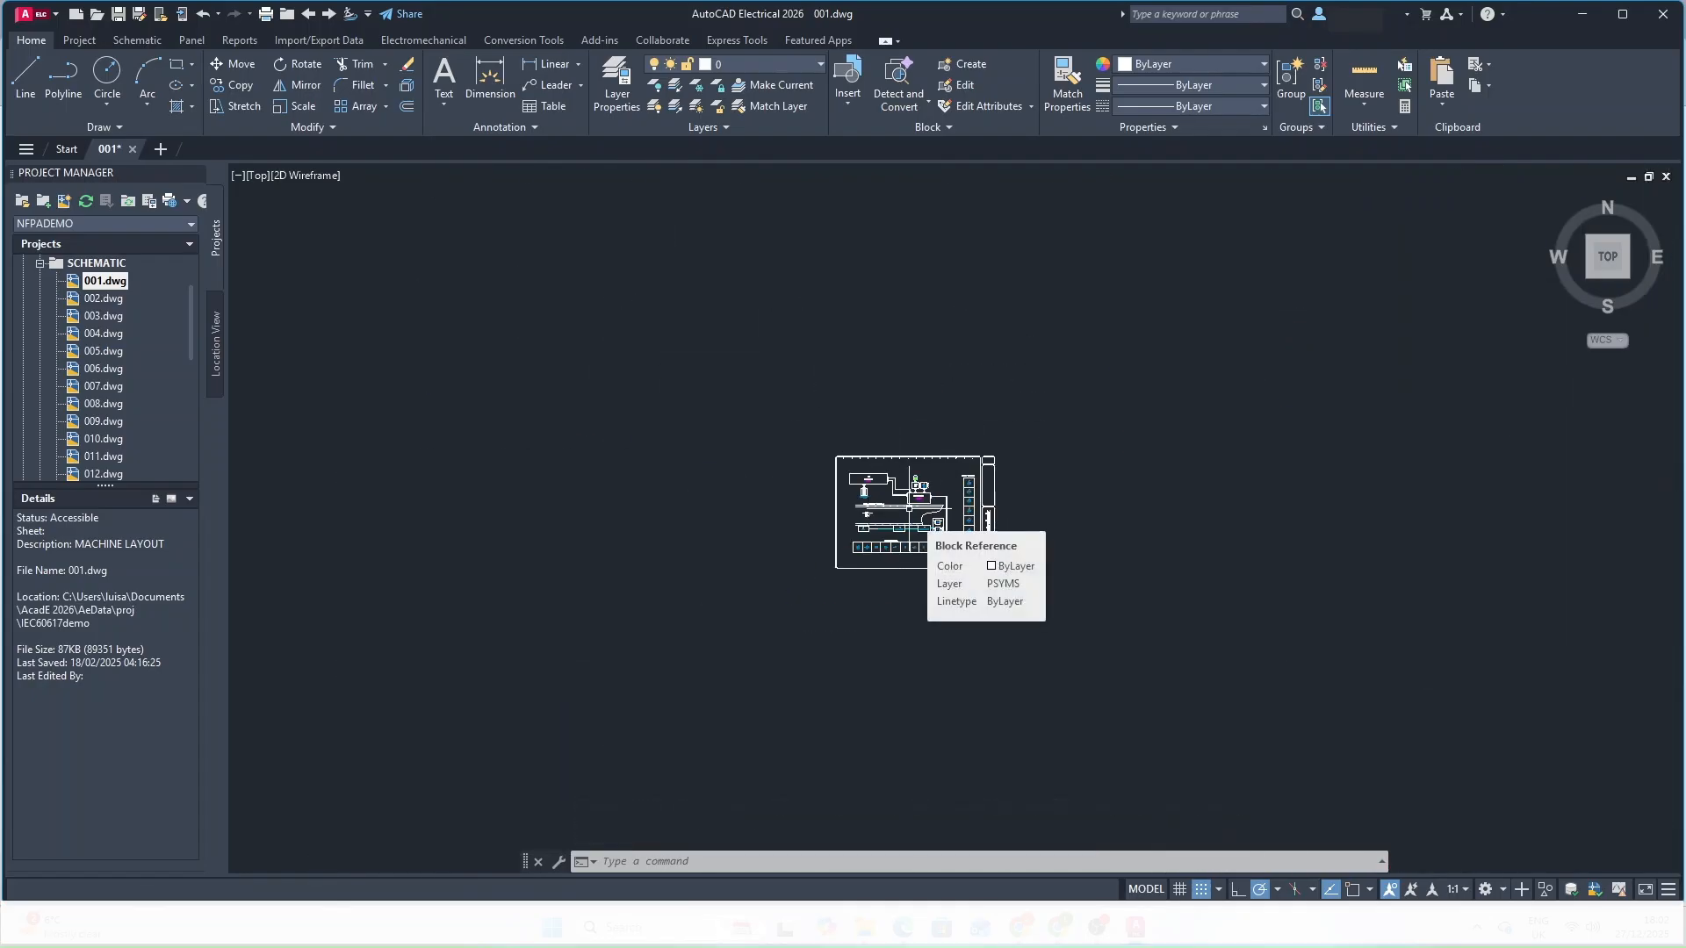
scroll(909, 508, "up", 10)
middle_click(909, 507)
middle_click(909, 507)
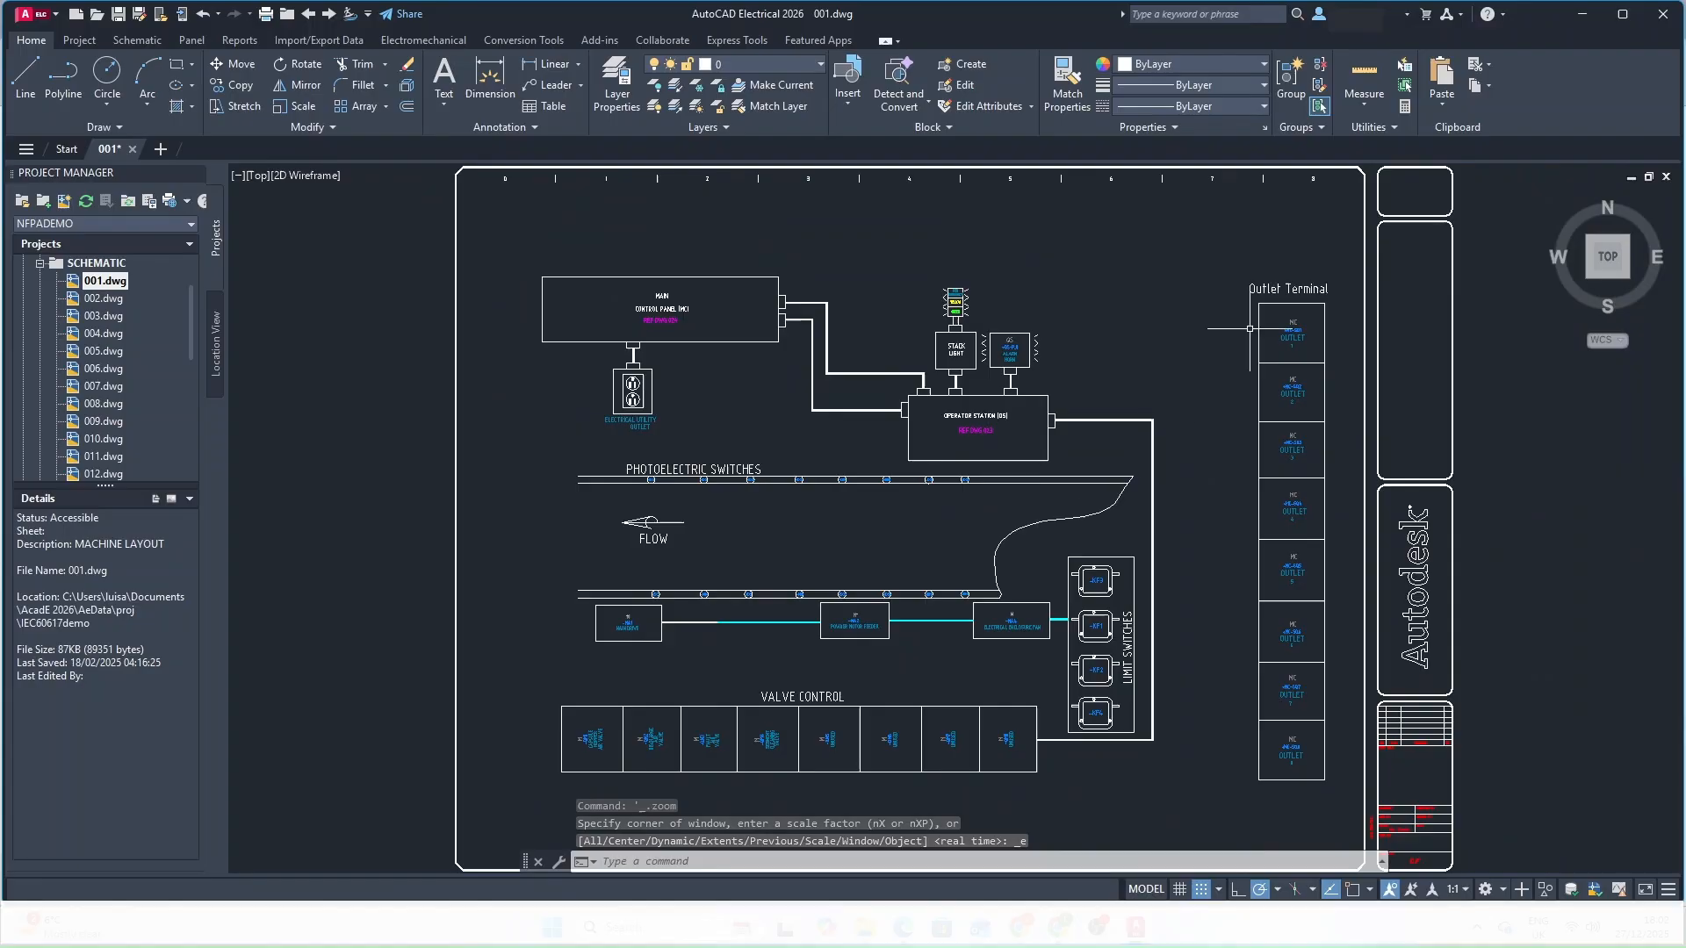
left_click(1624, 15)
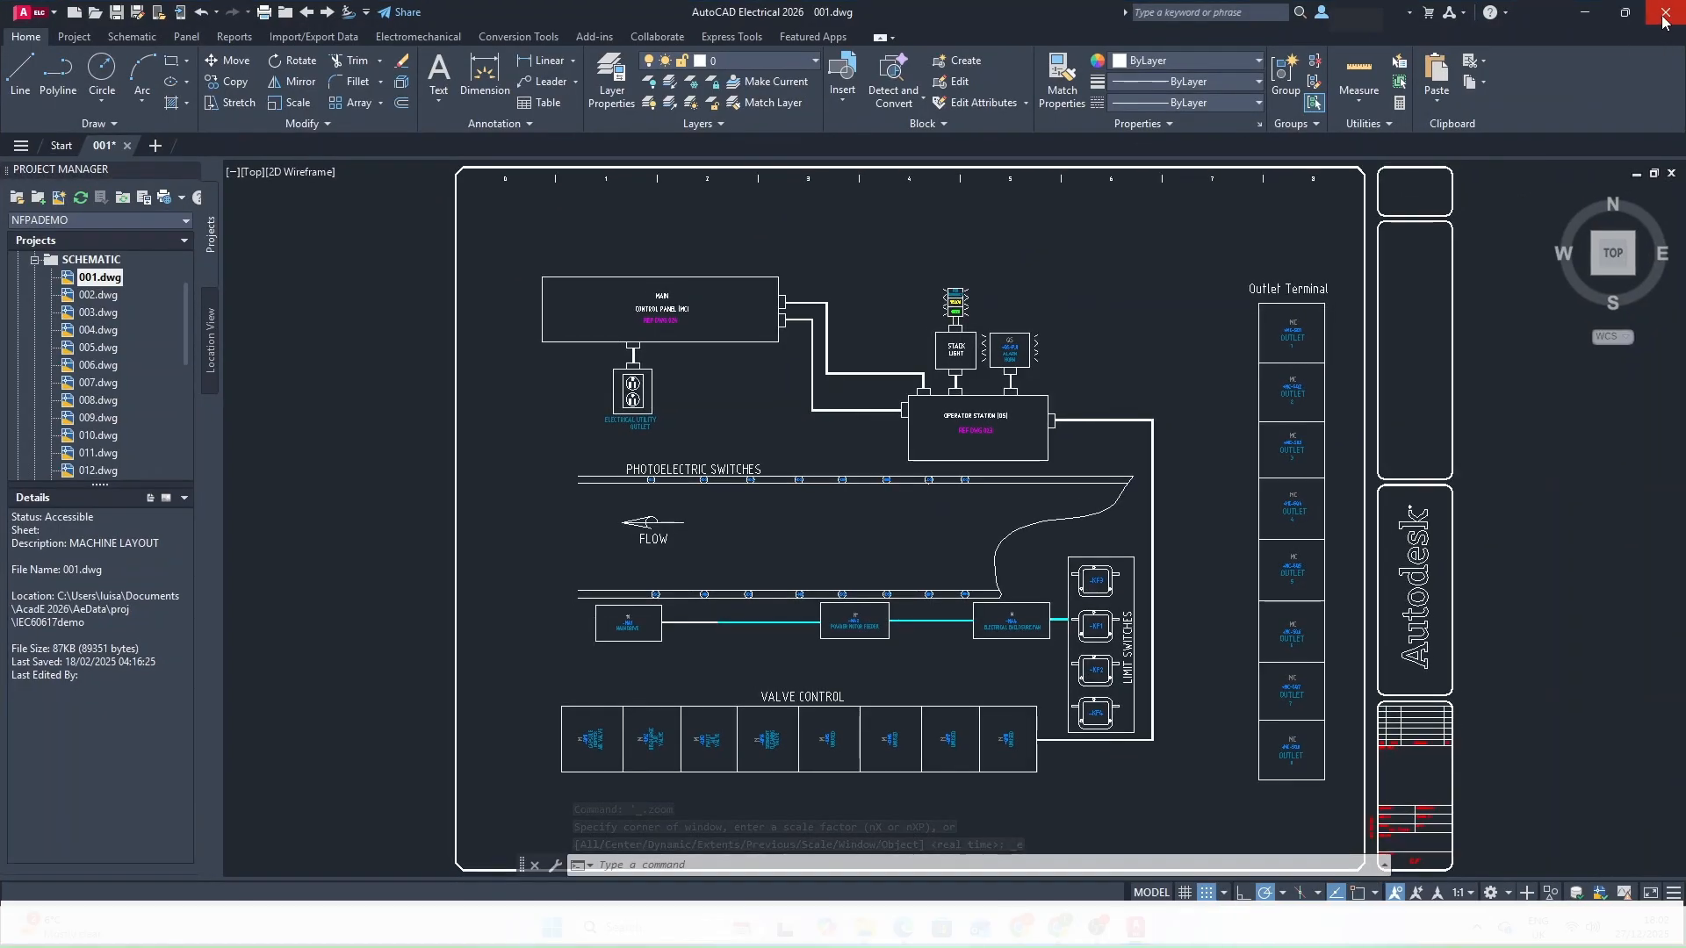